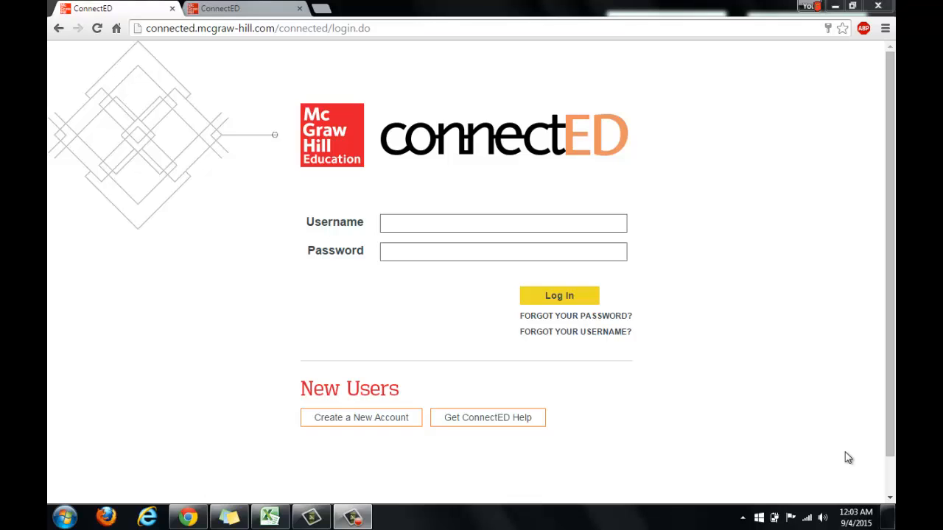
# Delete the sticky note listing project topics
pyautogui.click(182, 31)
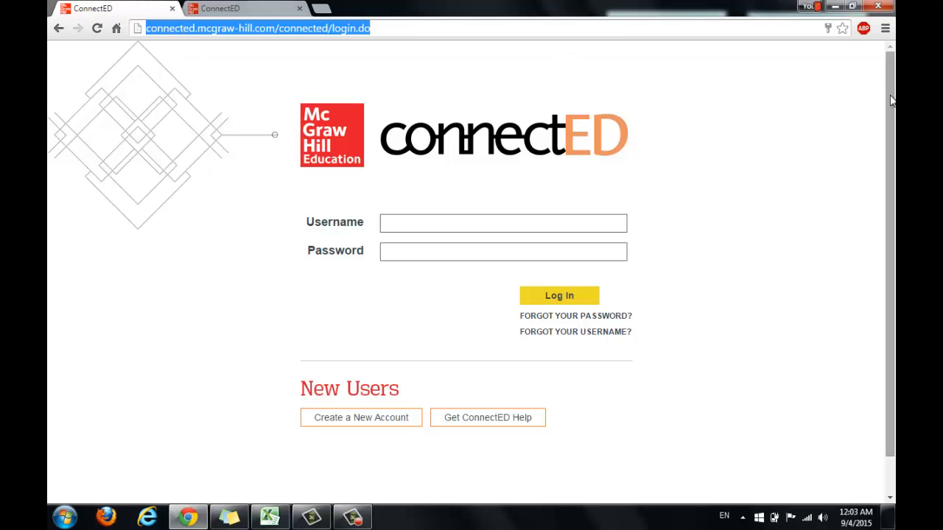
pyautogui.moveTo(891, 99); pyautogui.dragTo(891, 133)
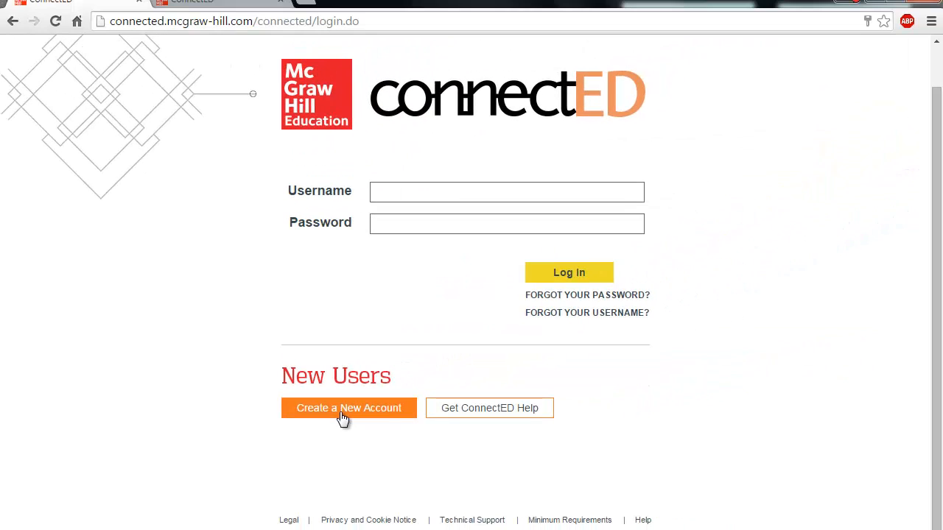
pyautogui.click(325, 529)
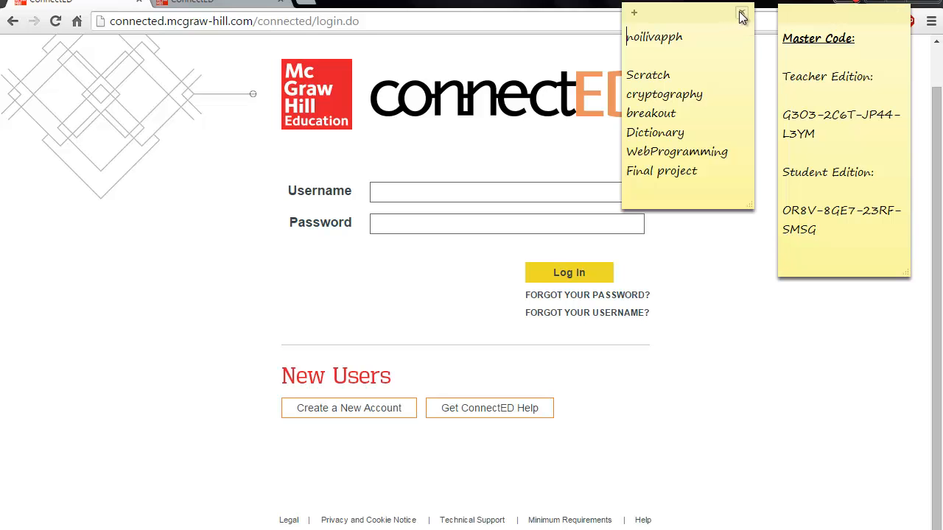
pyautogui.click(741, 12)
pyautogui.click(735, 120)
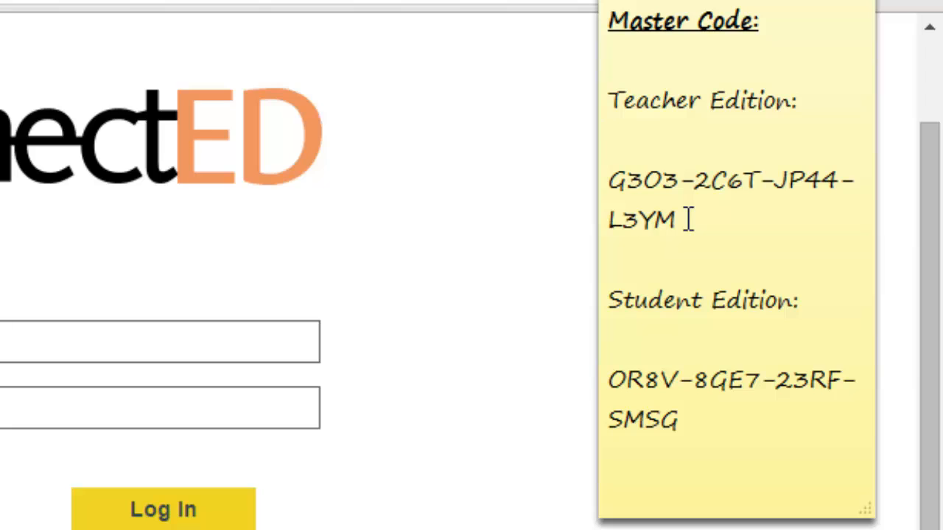
# Select the Teacher and Student Edition codes on the remaining note, then return to the login page
pyautogui.moveTo(653, 219); pyautogui.dragTo(609, 178)
pyautogui.moveTo(694, 420); pyautogui.dragTo(615, 390)
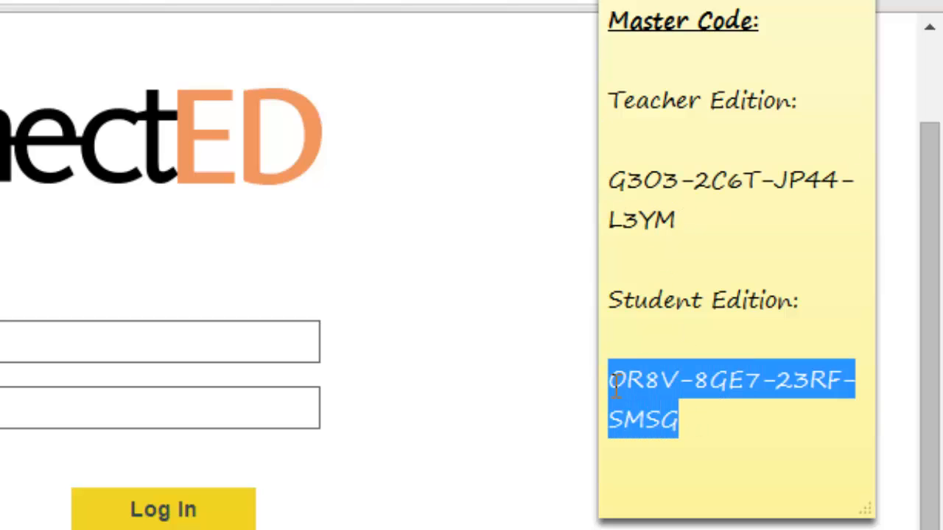
pyautogui.click(646, 327)
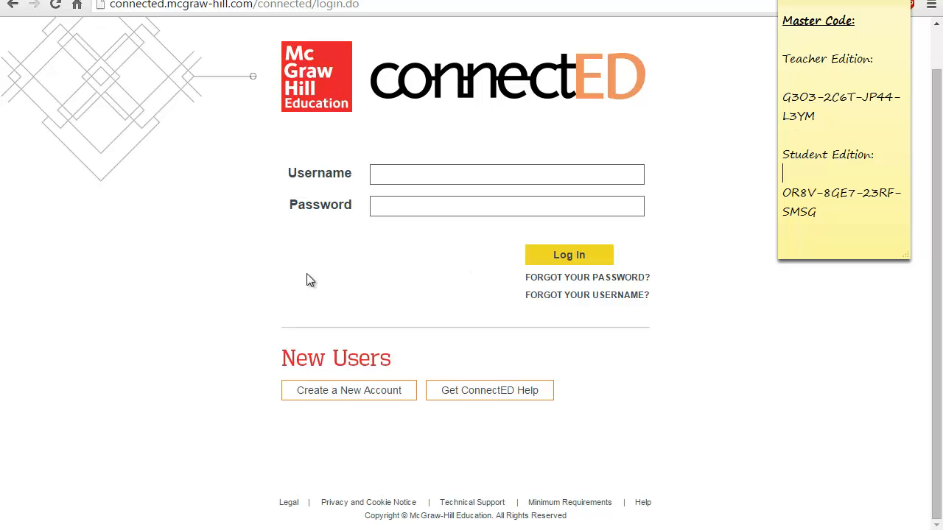
pyautogui.click(198, 320)
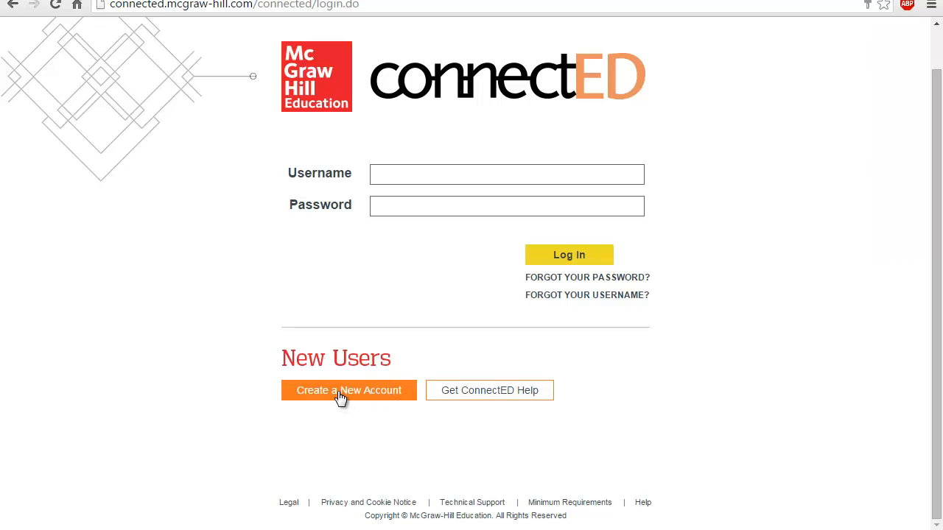
# Start a new teacher account, keeping the current colour scheme when warned
pyautogui.click(341, 394)
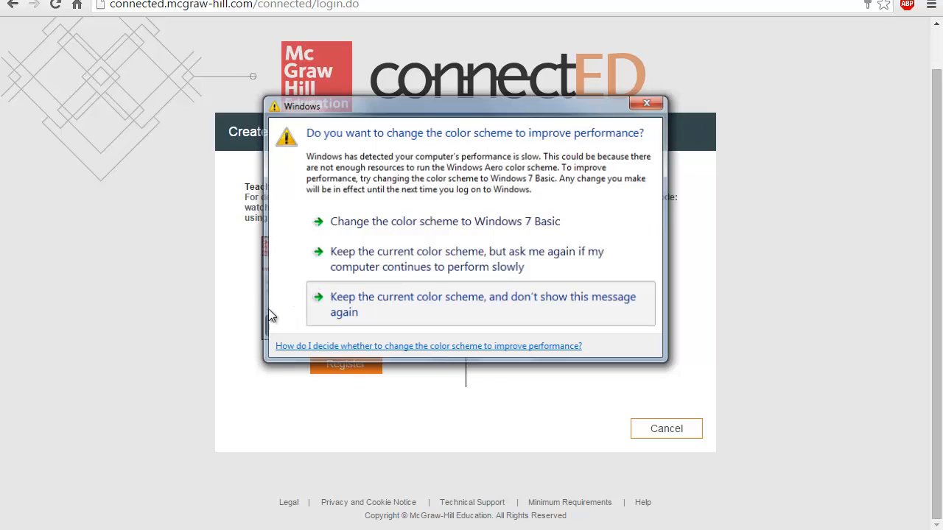
pyautogui.click(385, 308)
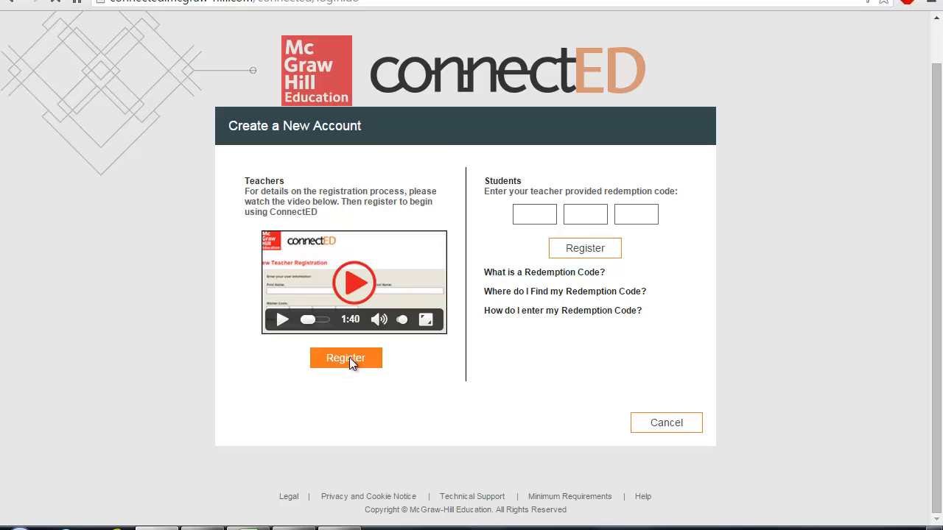
pyautogui.click(350, 357)
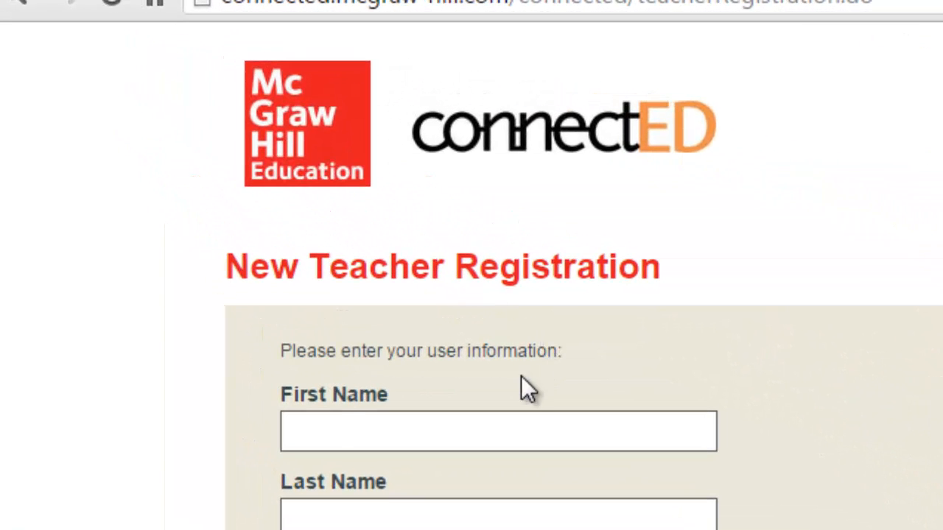
# Enter the teacher's first name, last name and district email address
pyautogui.click(471, 425)
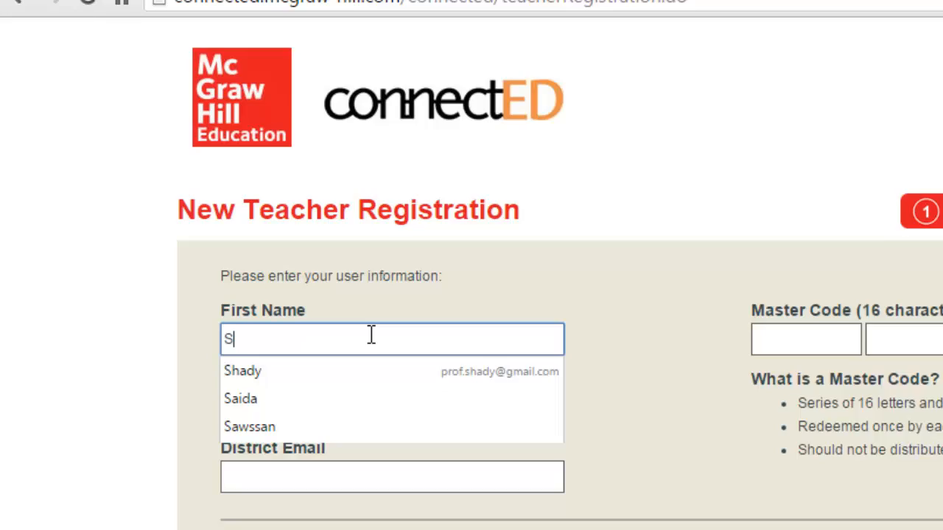
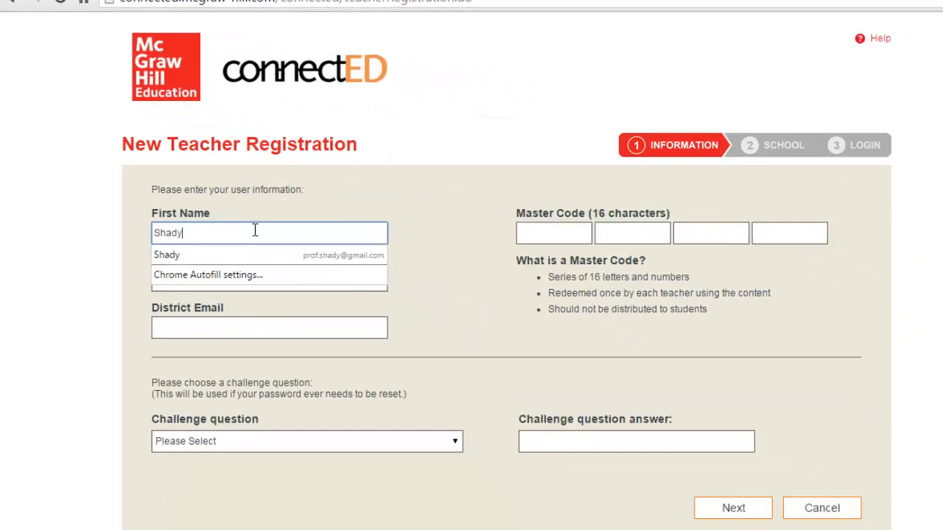
pyautogui.press('Tab')
pyautogui.press('capslock')
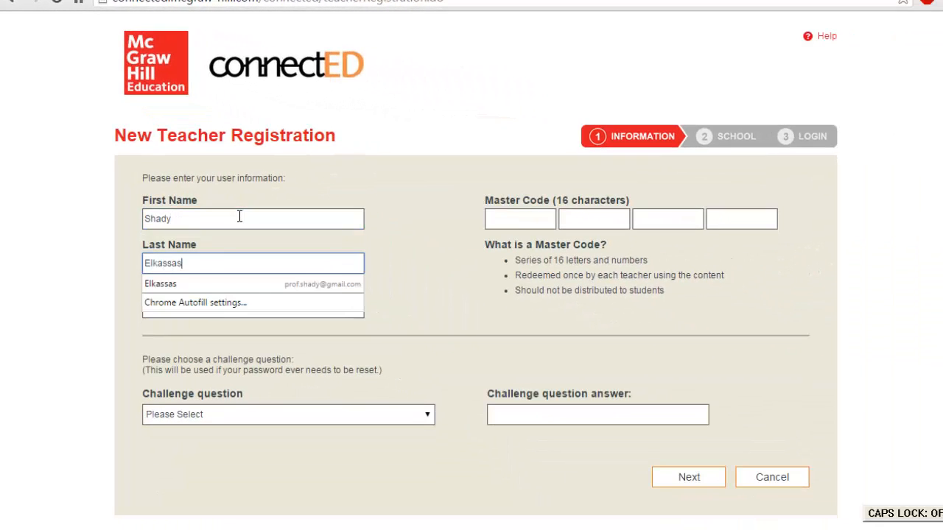
pyautogui.press('Tab')
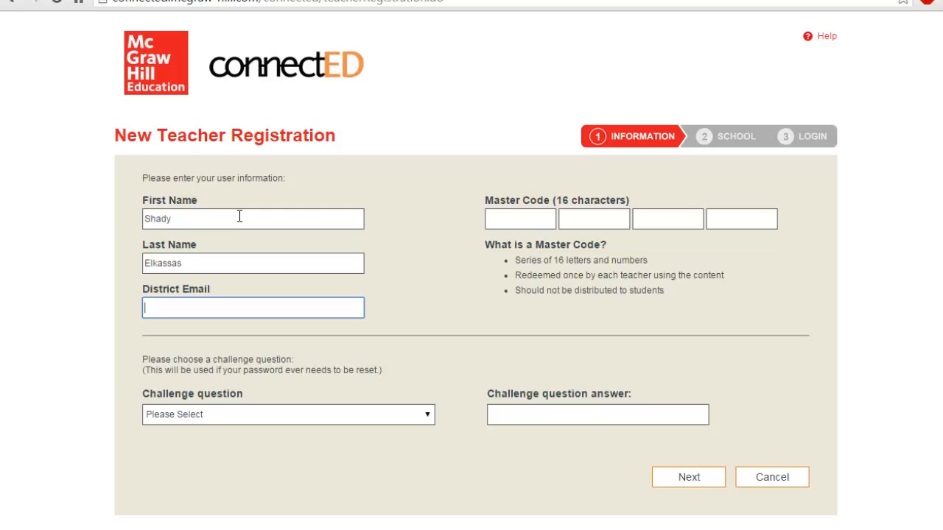
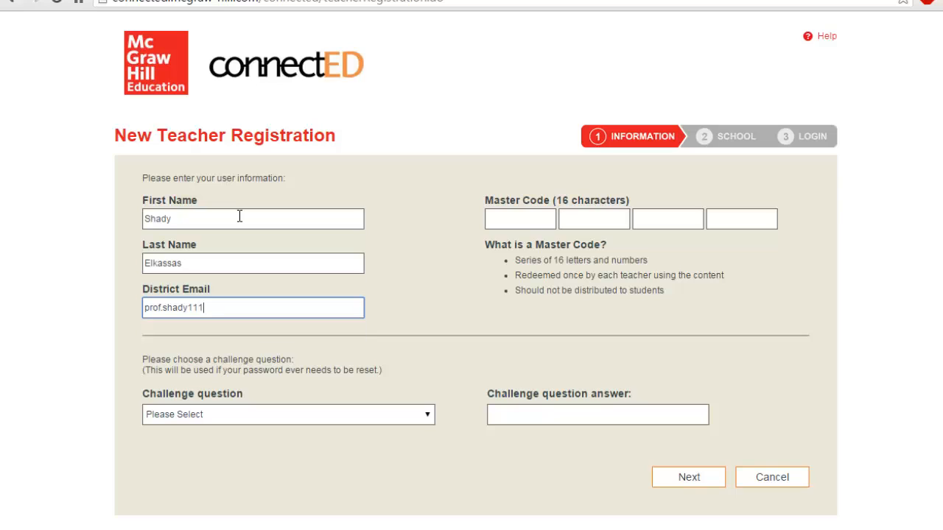
pyautogui.click(218, 418)
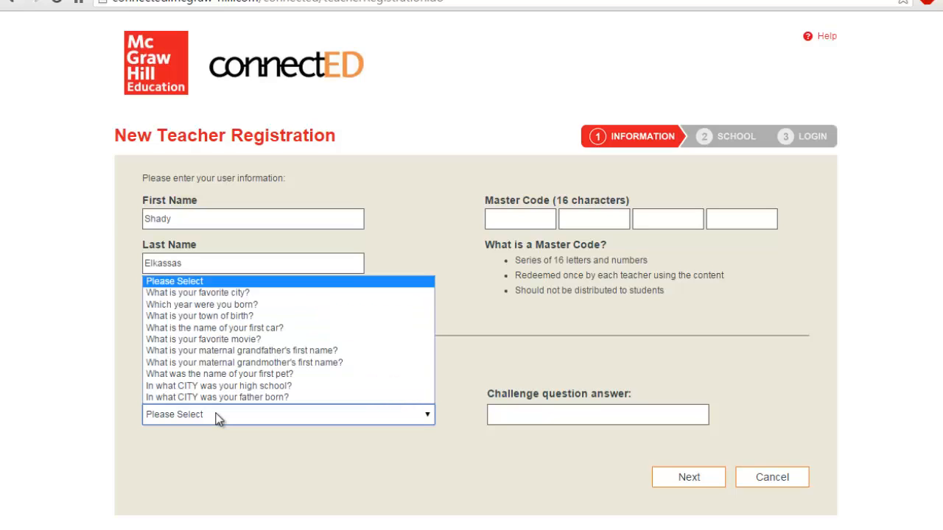
pyautogui.click(261, 376)
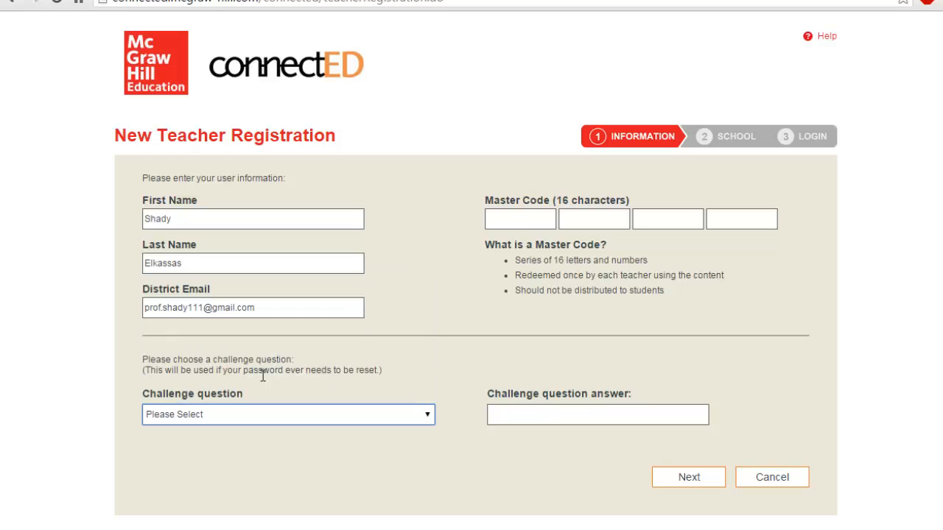
pyautogui.click(562, 418)
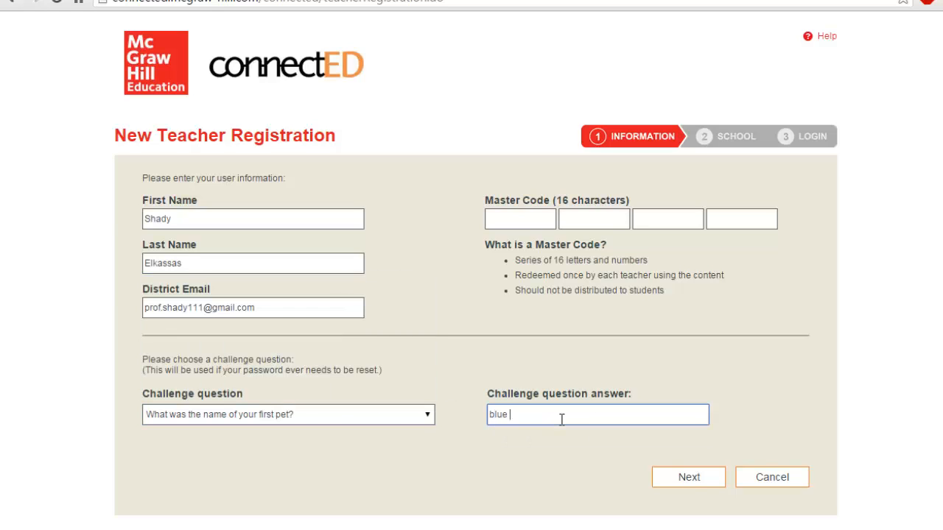
pyautogui.click(433, 464)
# Copy the Teacher Edition code from Sticky Notes into the Master Code field
pyautogui.click(526, 215)
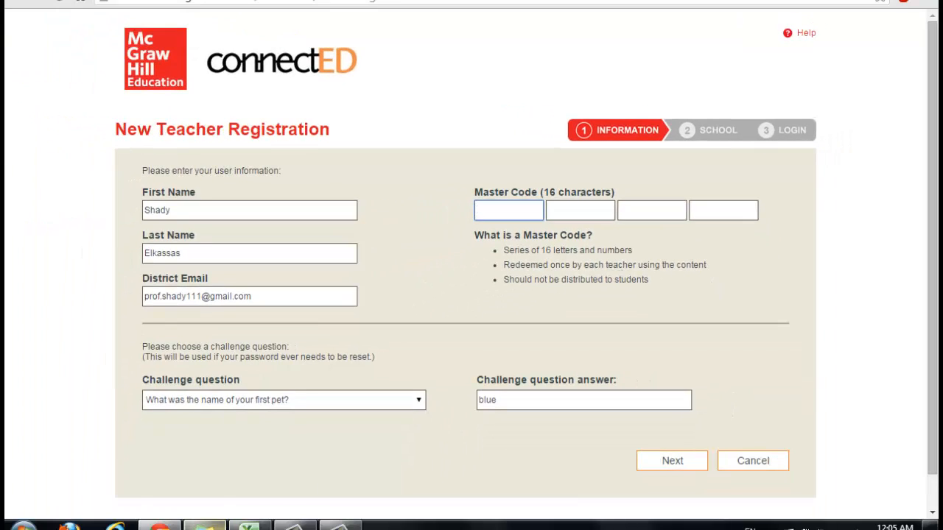
pyautogui.click(204, 525)
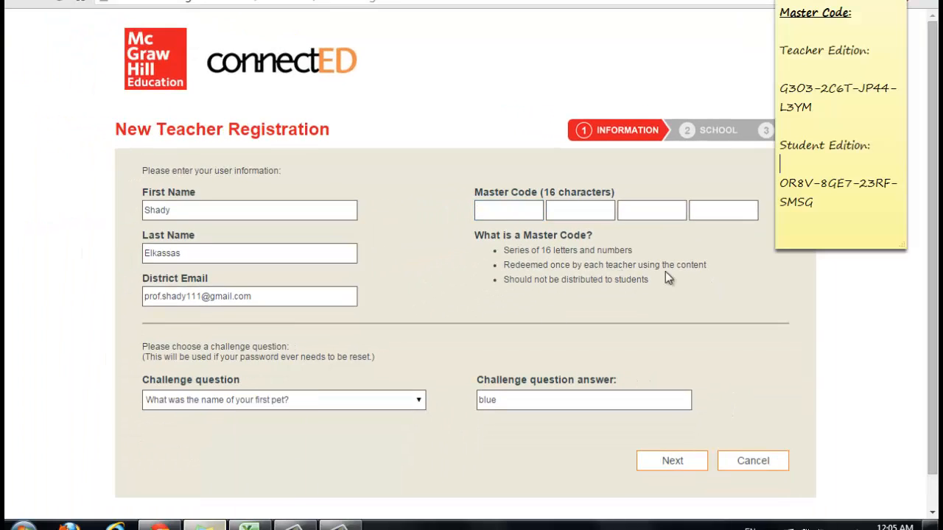
pyautogui.moveTo(827, 108); pyautogui.dragTo(781, 94)
pyautogui.rightClick(781, 95)
pyautogui.click(724, 118)
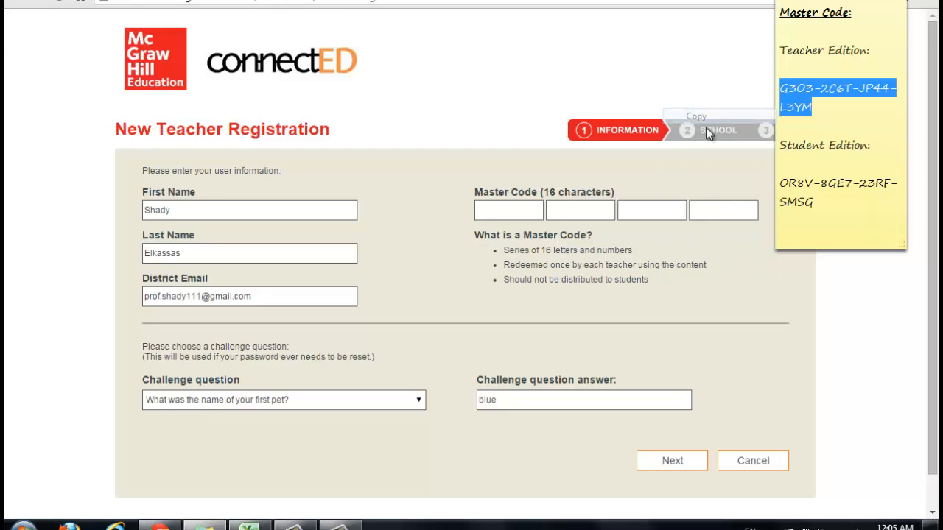
pyautogui.click(514, 214)
pyautogui.rightClick(503, 214)
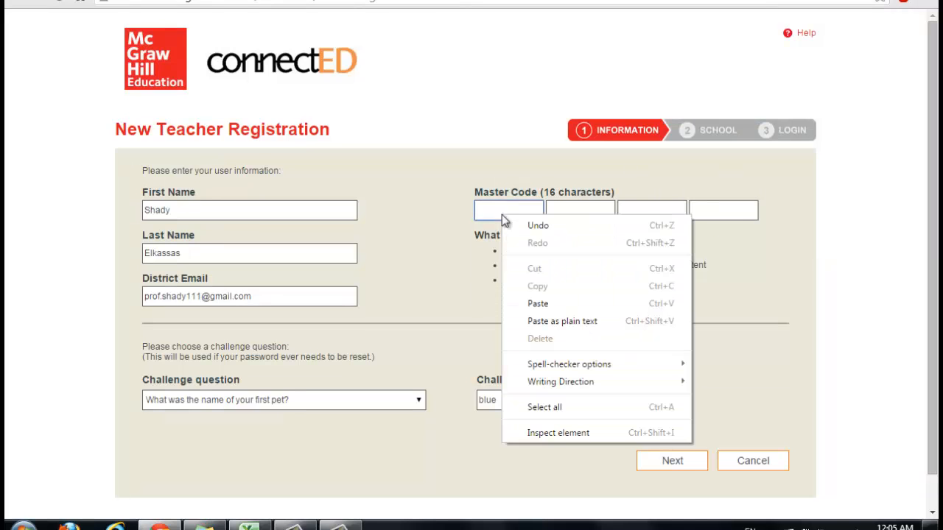
pyautogui.click(550, 305)
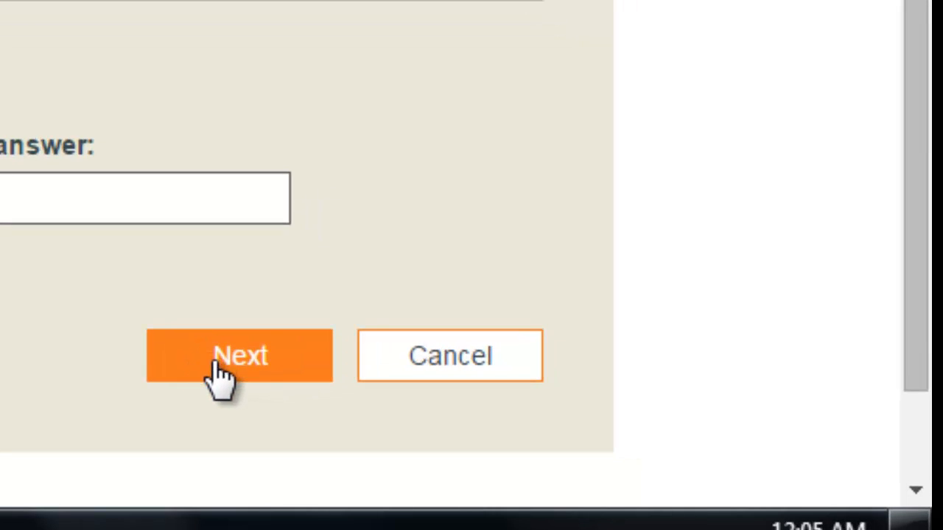
# Advance to the School step and search schools for zip code 0000, browsing the results
pyautogui.click(223, 371)
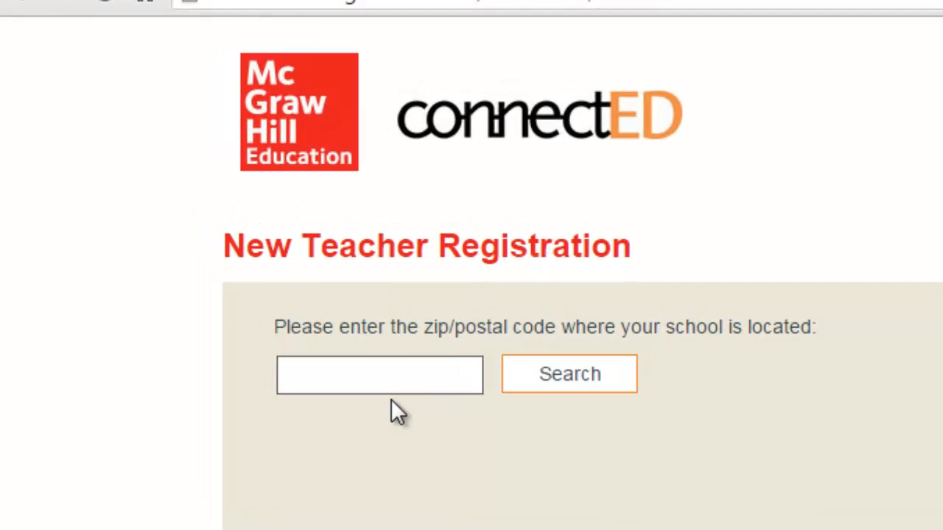
pyautogui.click(387, 379)
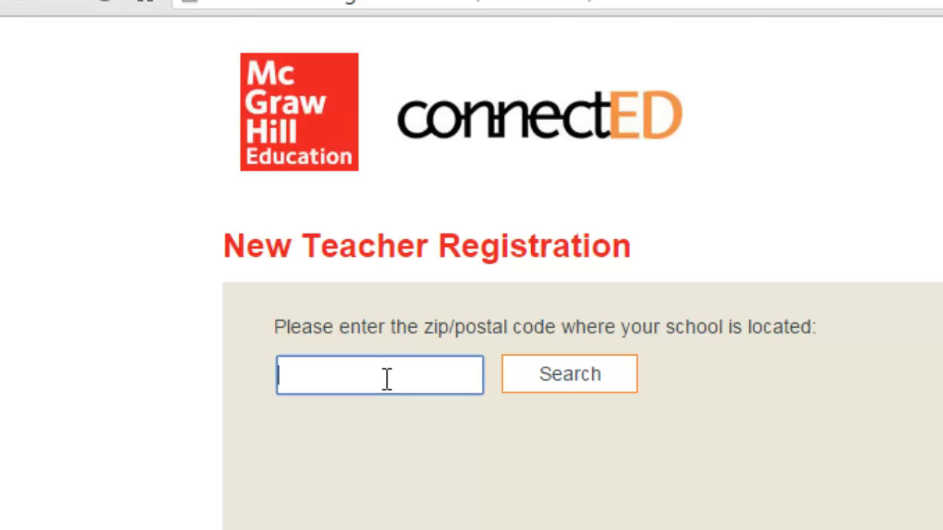
pyautogui.write('0000')
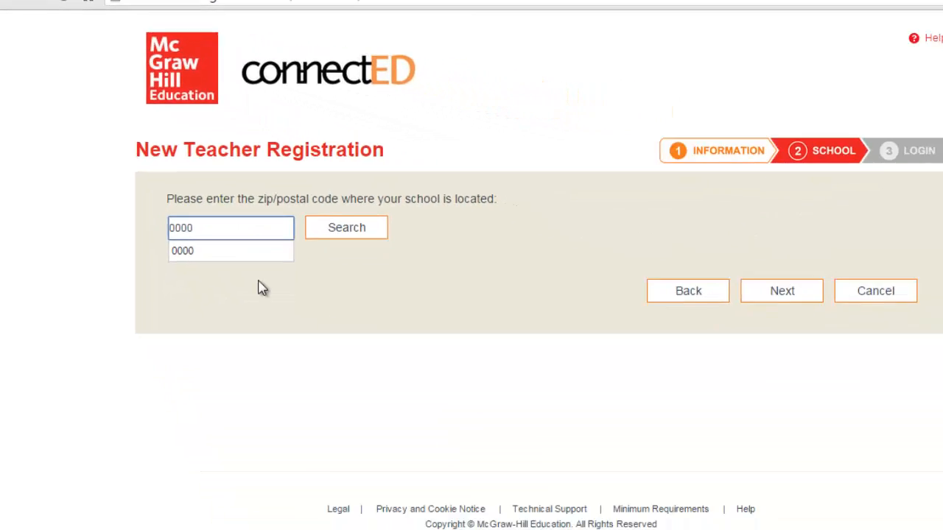
pyautogui.click(268, 306)
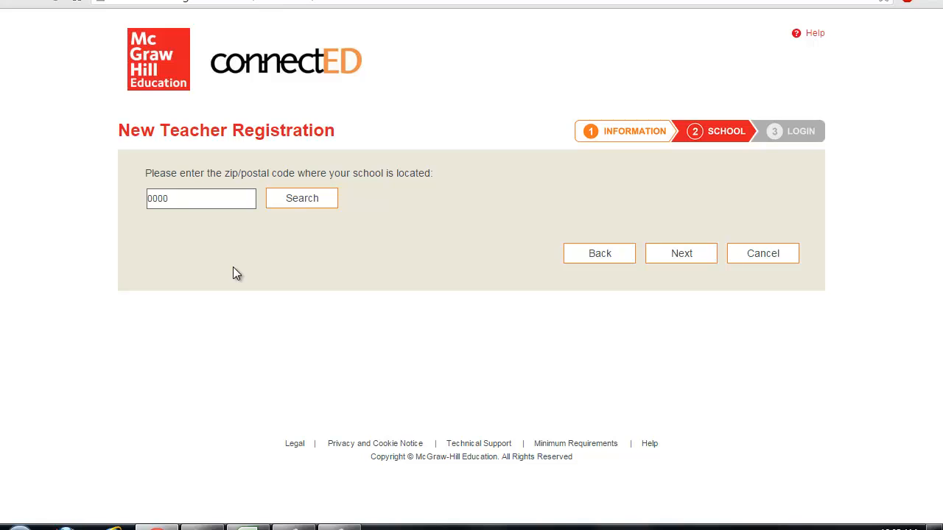
pyautogui.click(686, 262)
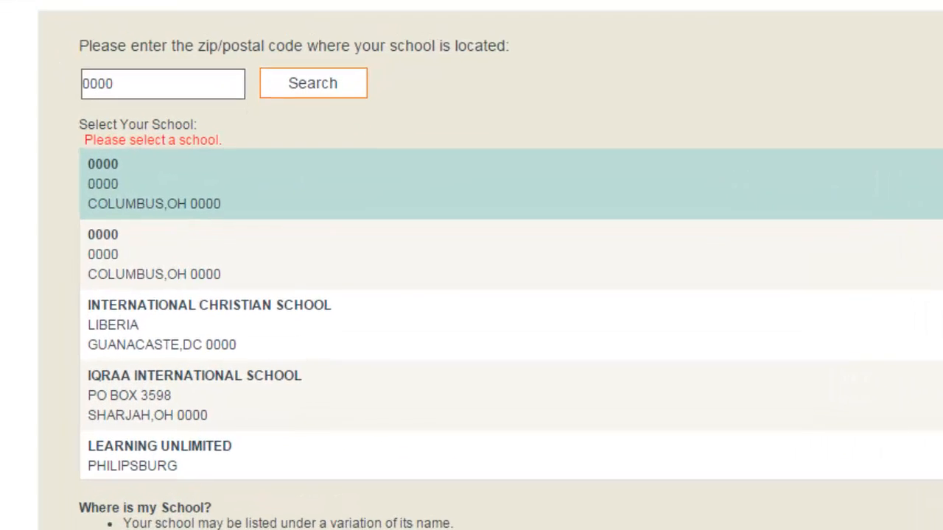
pyautogui.scroll(-5, 489, 284)
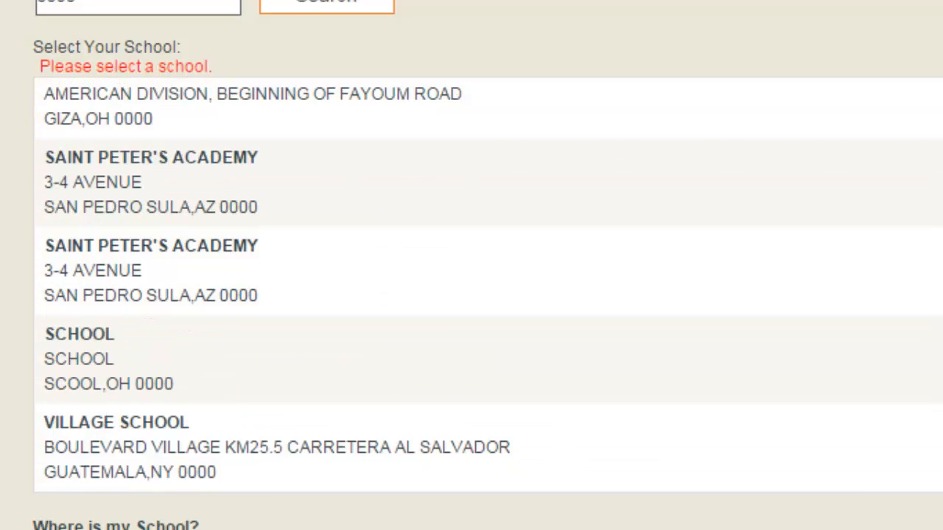
pyautogui.scroll(5, 489, 284)
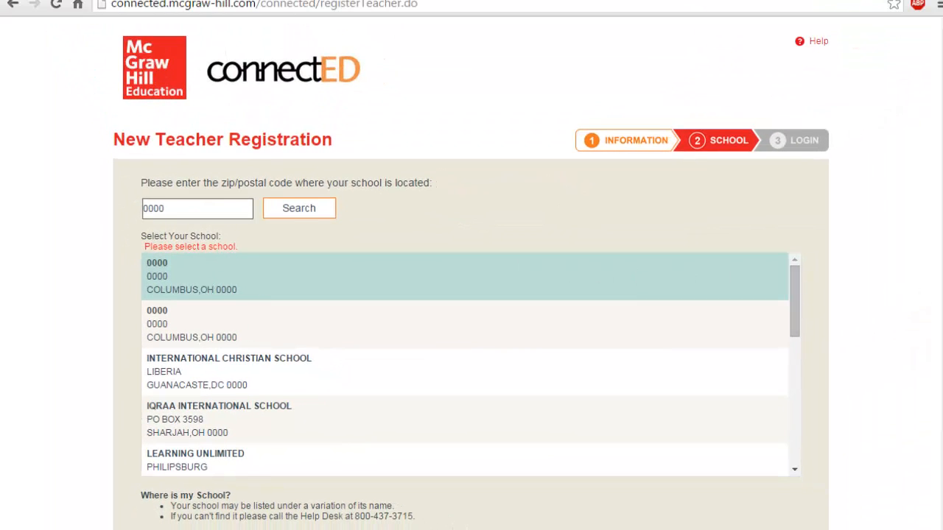
pyautogui.scroll(-2, 926, 295)
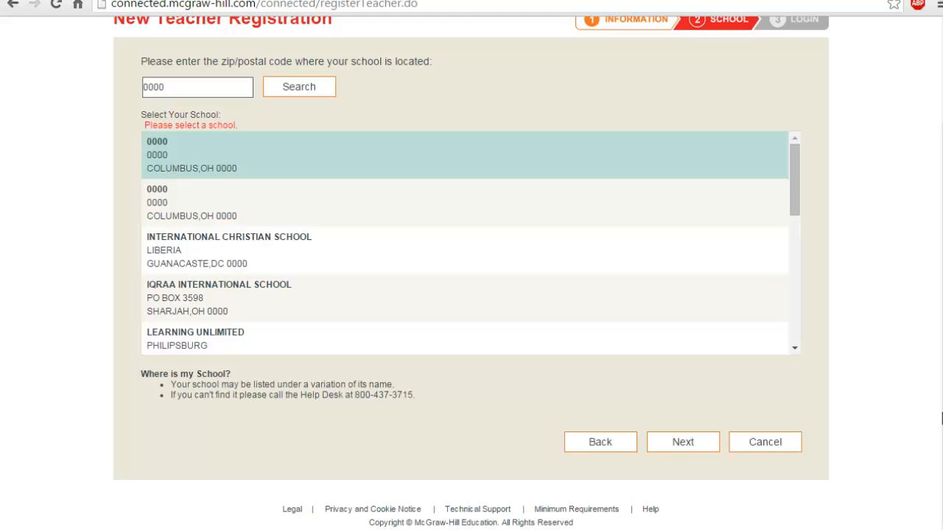
pyautogui.click(682, 441)
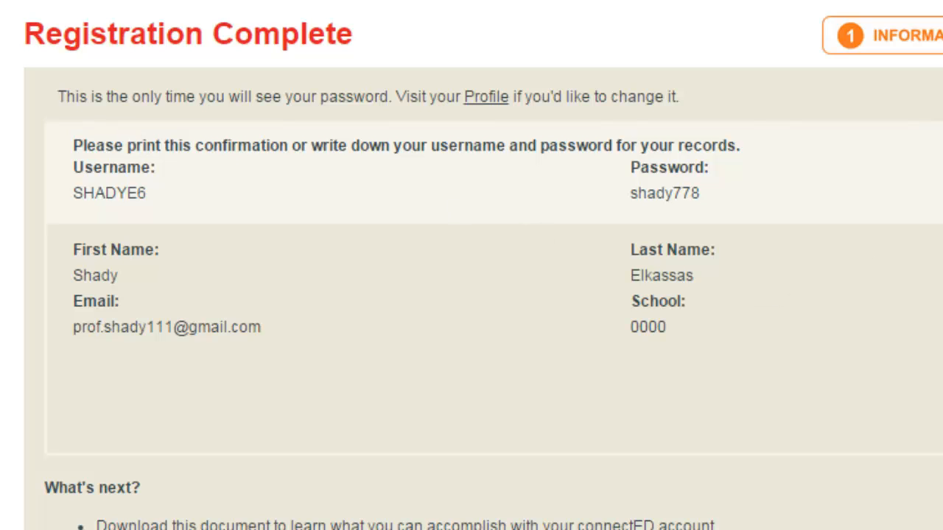
pyautogui.scroll(-1, 483, 265)
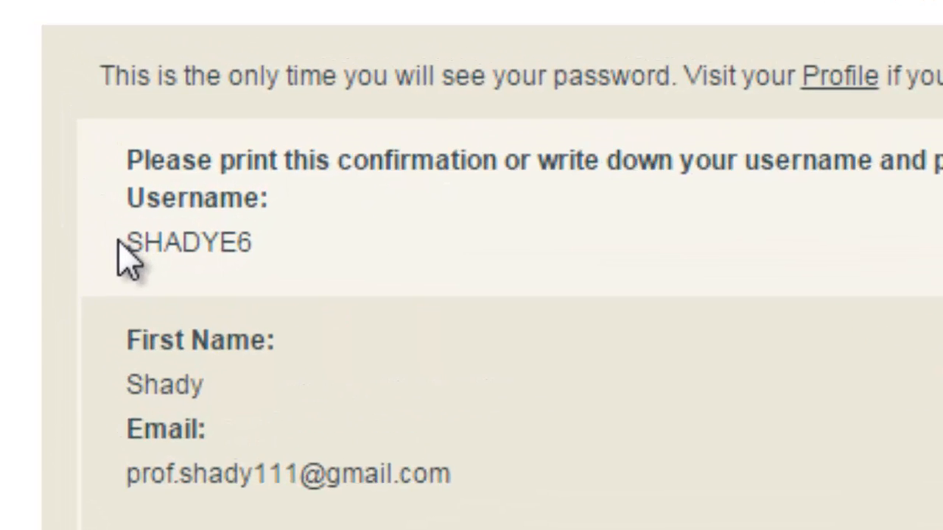
pyautogui.moveTo(70, 140); pyautogui.dragTo(149, 140)
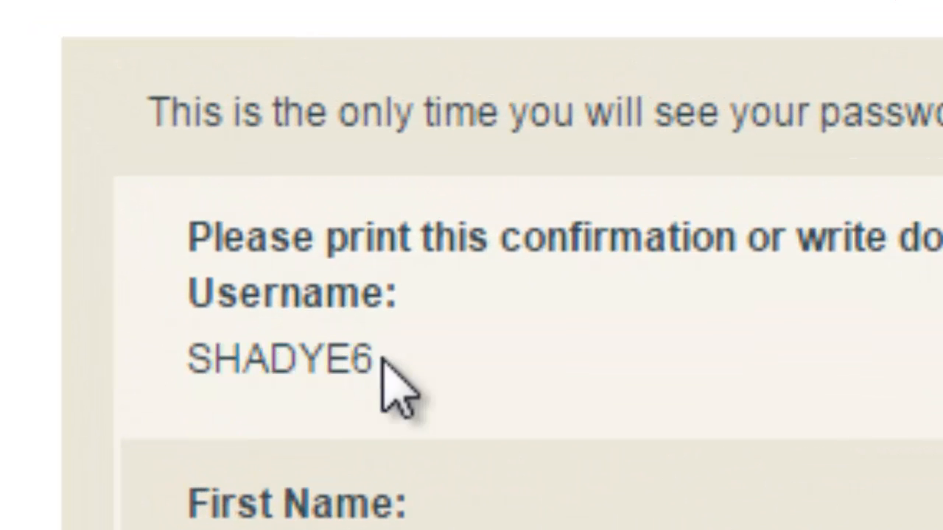
pyautogui.moveTo(381, 359); pyautogui.dragTo(177, 362)
pyautogui.doubleClick(242, 354)
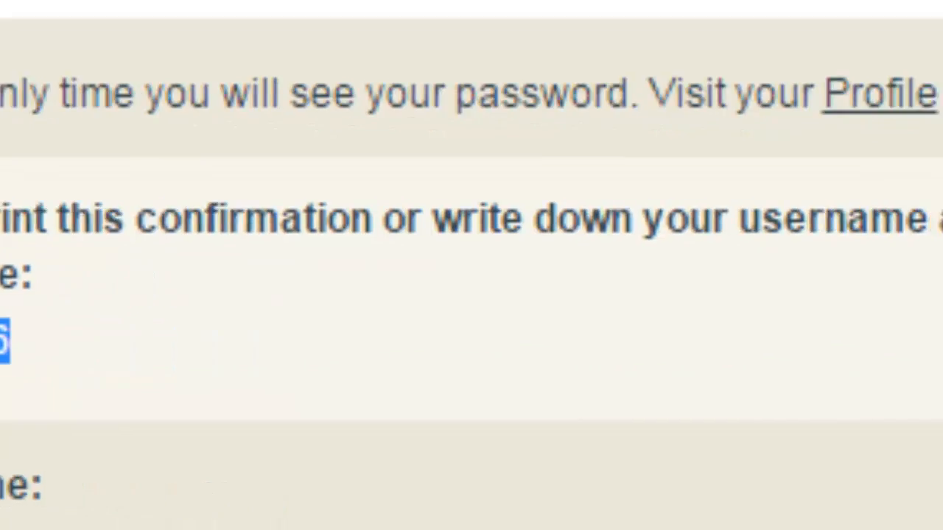
pyautogui.doubleClick(522, 307)
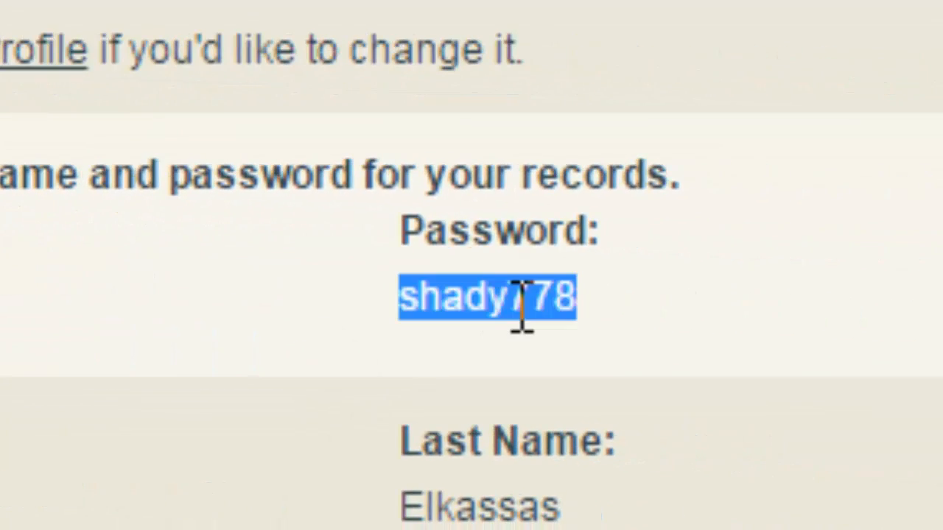
pyautogui.click(522, 308)
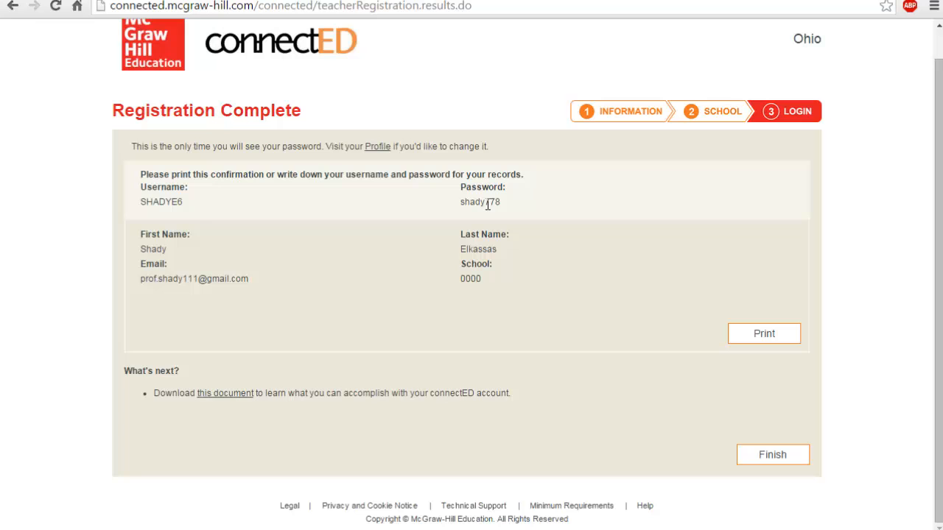
# Snip the registration details area and save it to the Desktop as a JPEG named for the new account
pyautogui.click(22, 526)
pyautogui.click(73, 174)
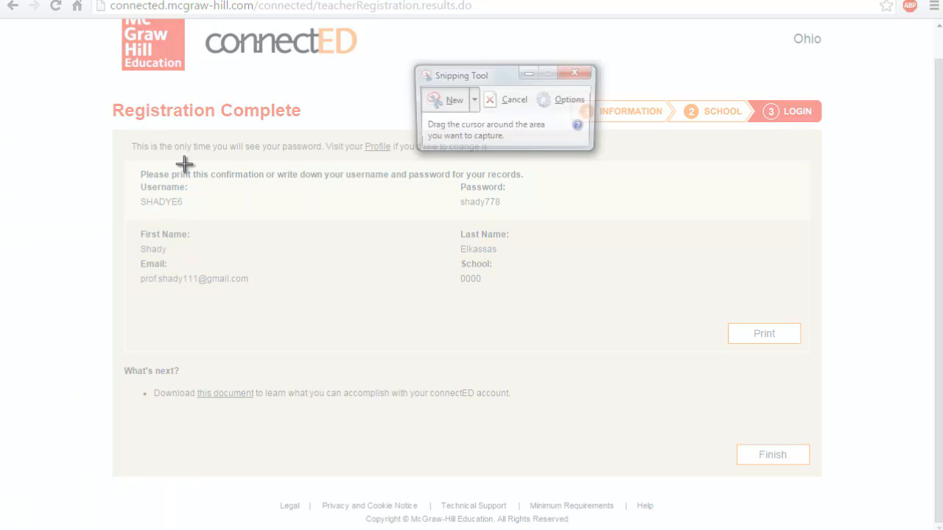
pyautogui.moveTo(88, 96); pyautogui.dragTo(831, 406)
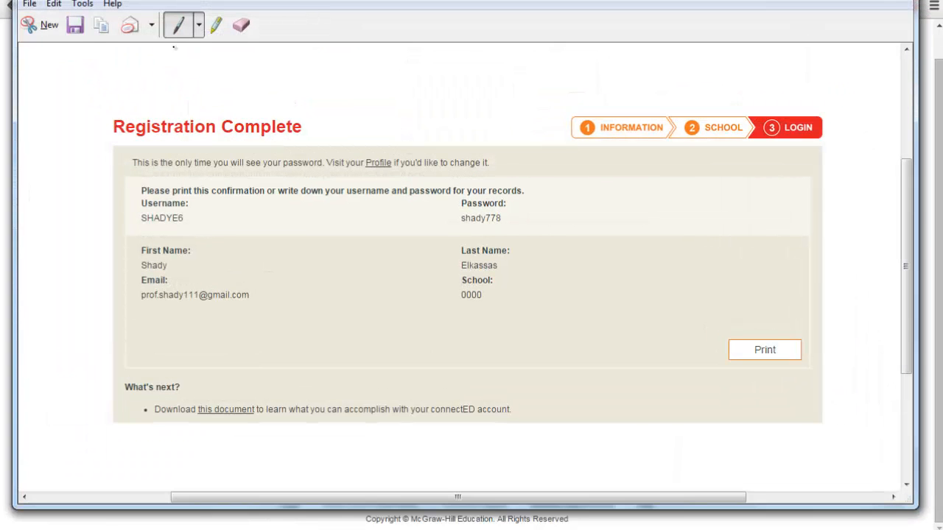
pyautogui.click(75, 27)
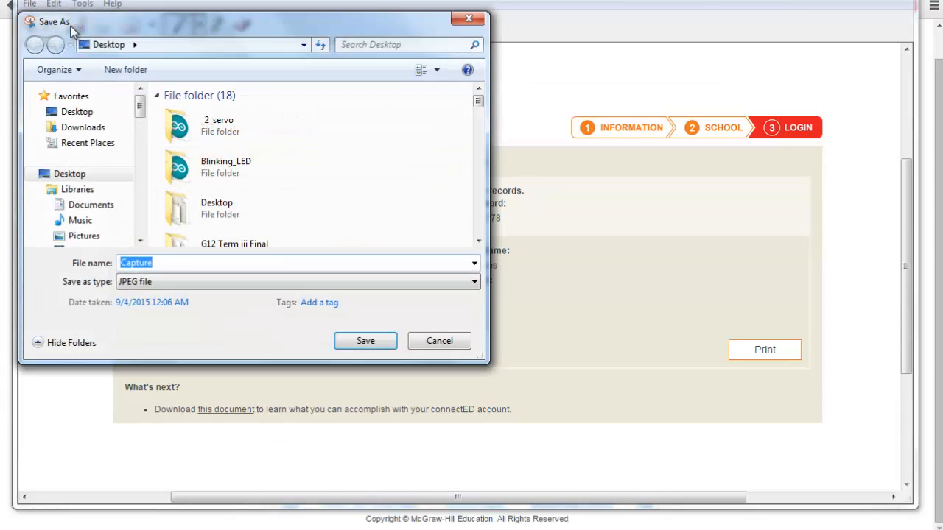
pyautogui.write('new account ')
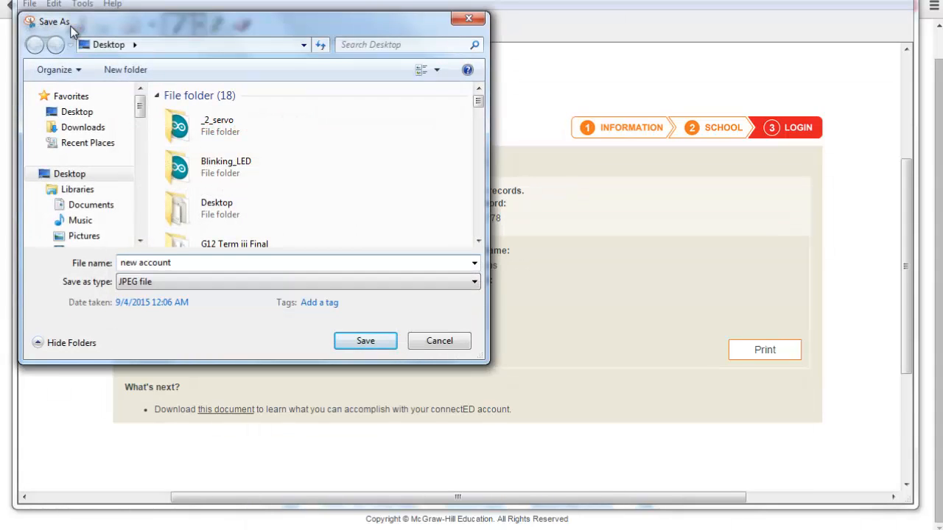
pyautogui.write('Shady')
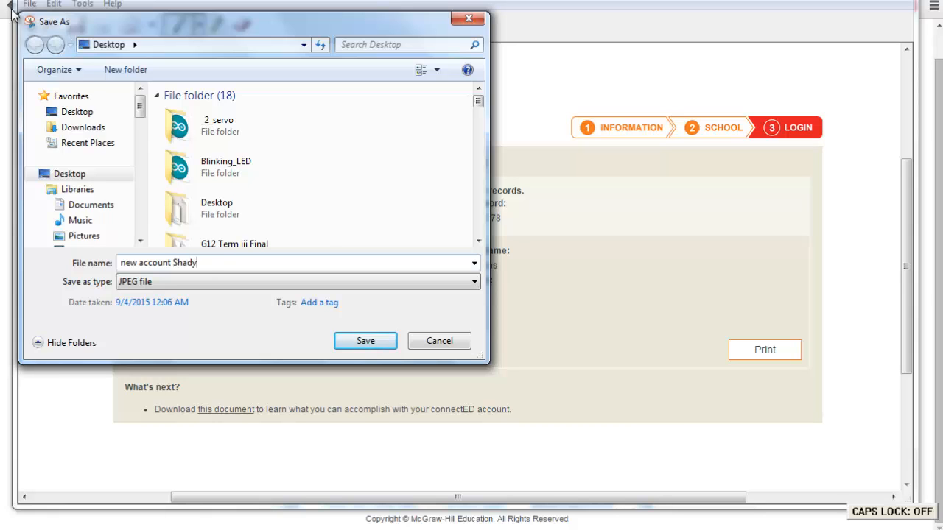
pyautogui.click(366, 341)
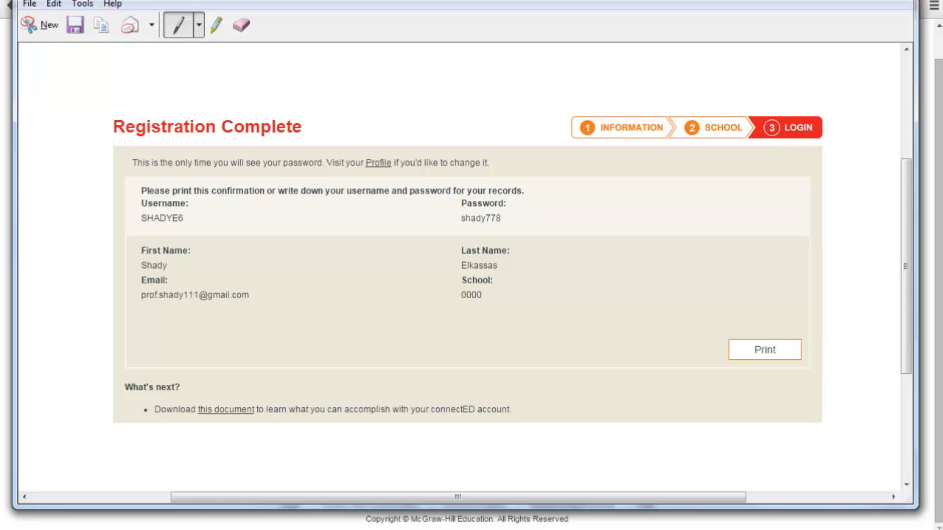
pyautogui.click(911, 2)
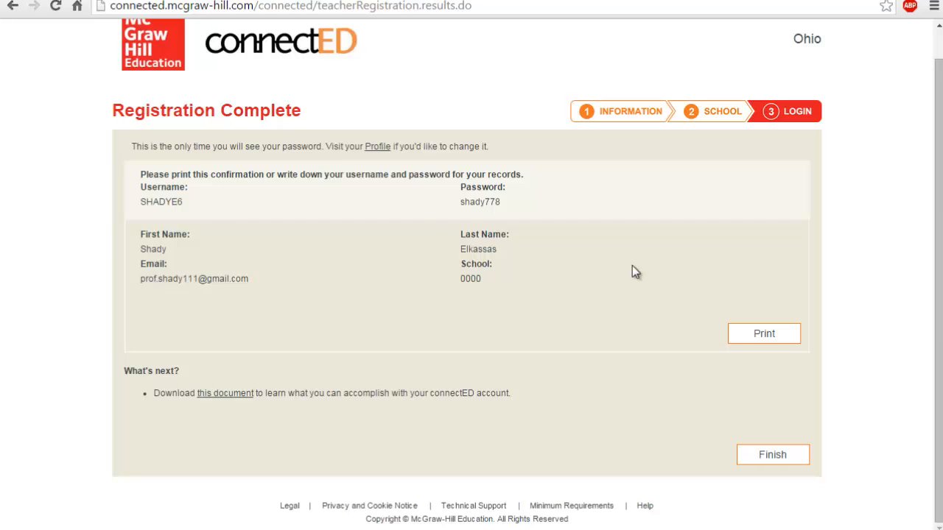
# Finish registration and accept the MHE Terms of Use after scrolling to the bottom
pyautogui.click(772, 459)
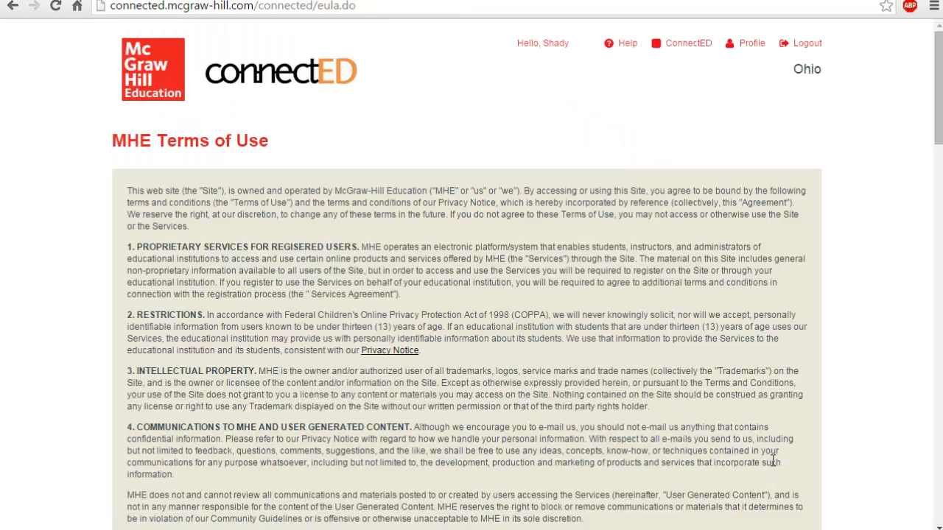
pyautogui.moveTo(934, 114); pyautogui.dragTo(936, 490)
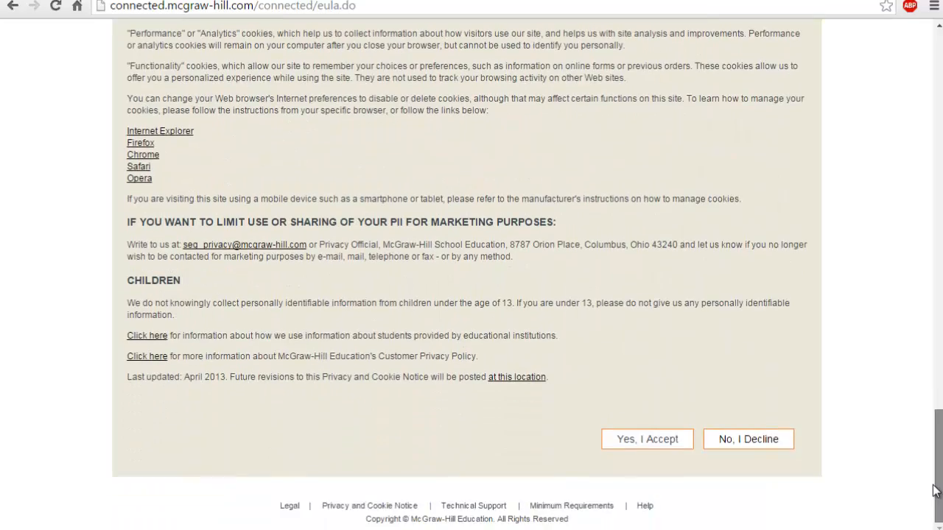
pyautogui.click(631, 441)
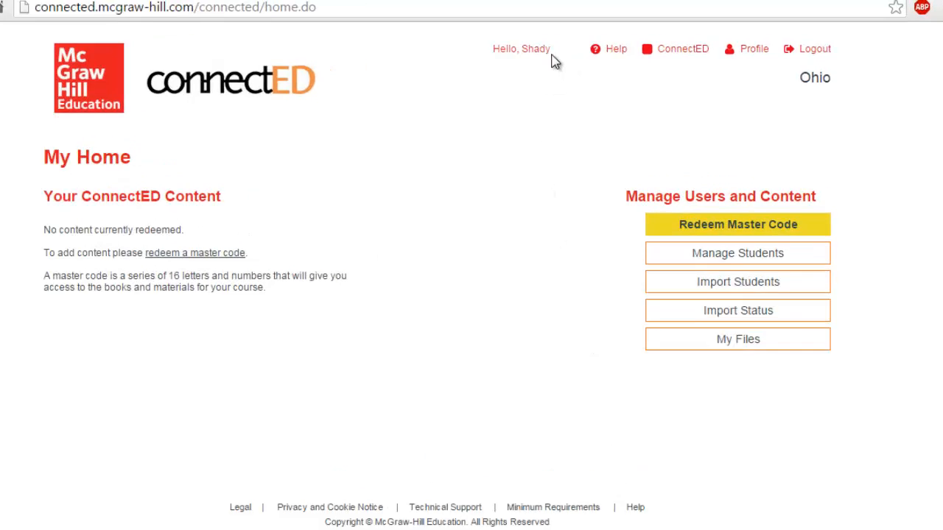
# Highlight the account greeting and the state name Ohio on My Home, then deselect
pyautogui.moveTo(551, 52); pyautogui.dragTo(493, 52)
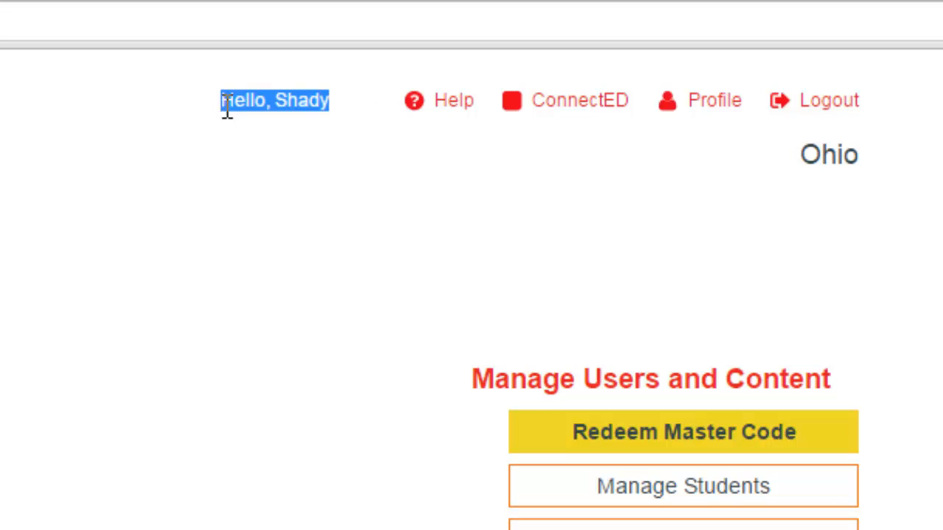
pyautogui.click(241, 189)
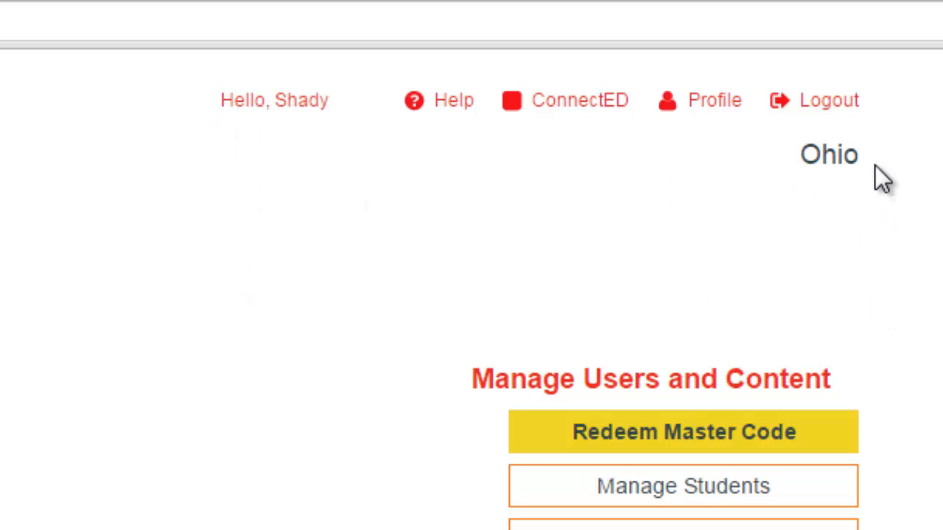
pyautogui.moveTo(875, 165); pyautogui.dragTo(828, 162)
pyautogui.click(829, 162)
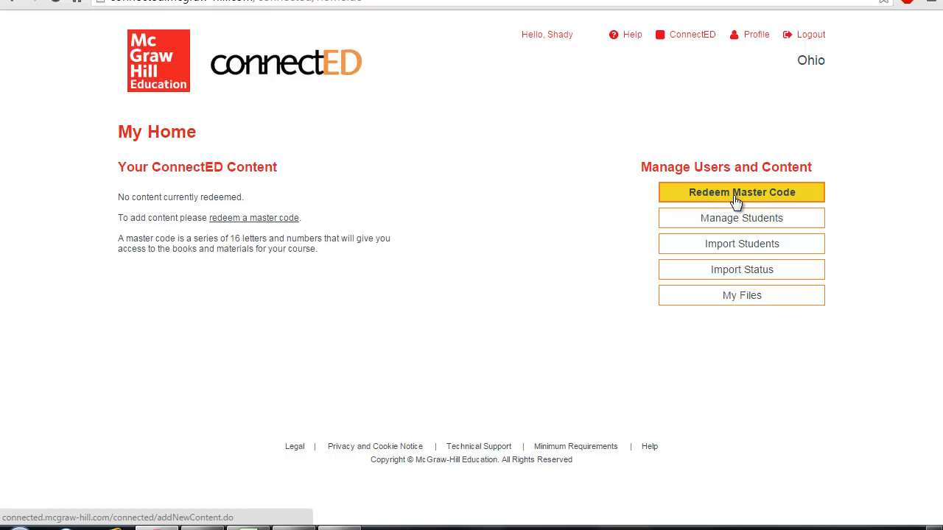
# Paste the Teacher Edition master code from the sticky note into the redeem boxes and submit it
pyautogui.click(723, 191)
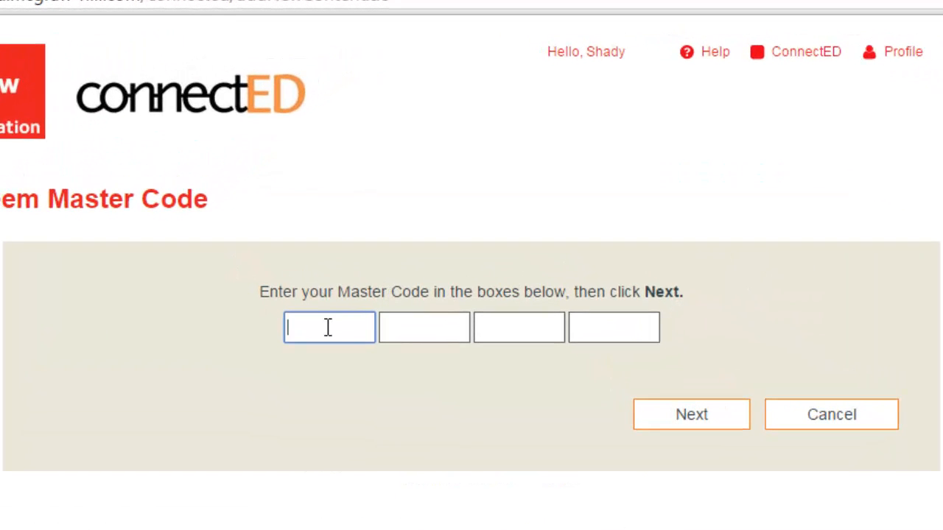
pyautogui.hotkey('alt', 'Tab')
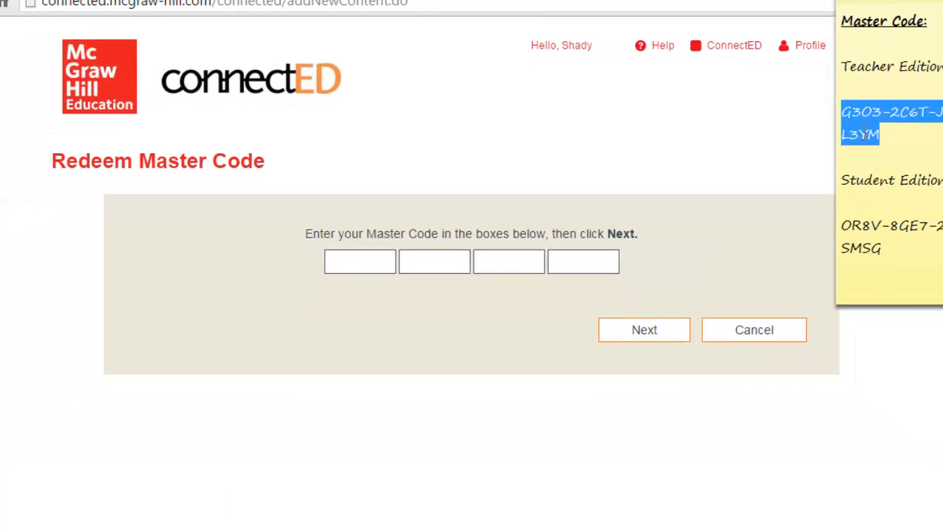
pyautogui.rightClick(859, 133)
pyautogui.click(775, 165)
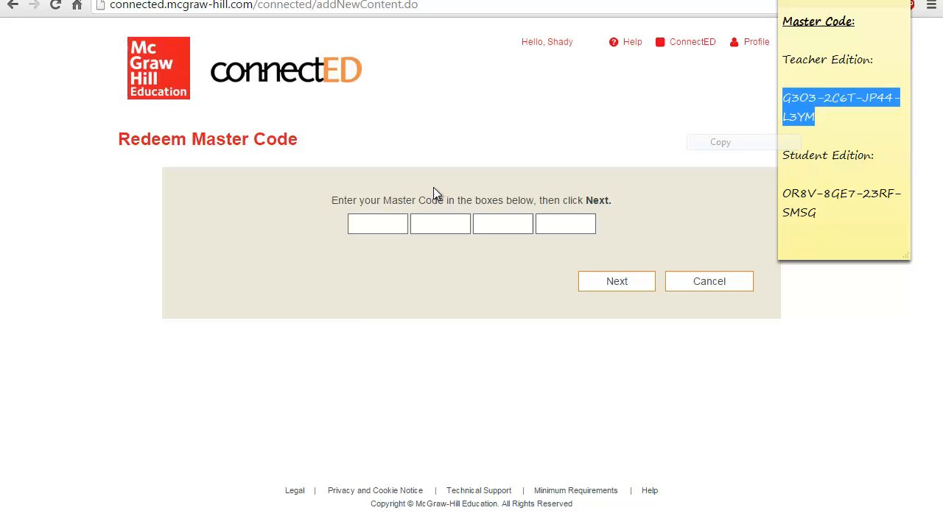
pyautogui.click(397, 228)
pyautogui.hotkey('ctrl', 'v')
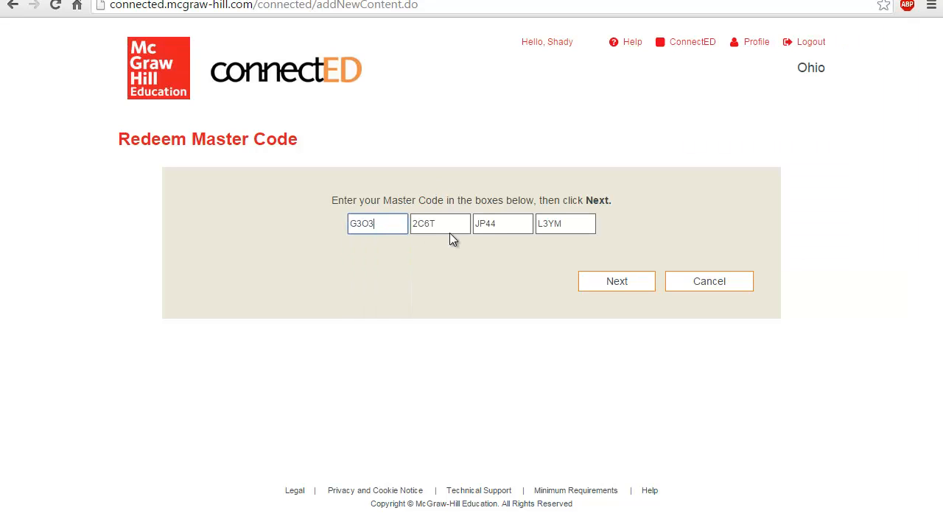
pyautogui.click(631, 290)
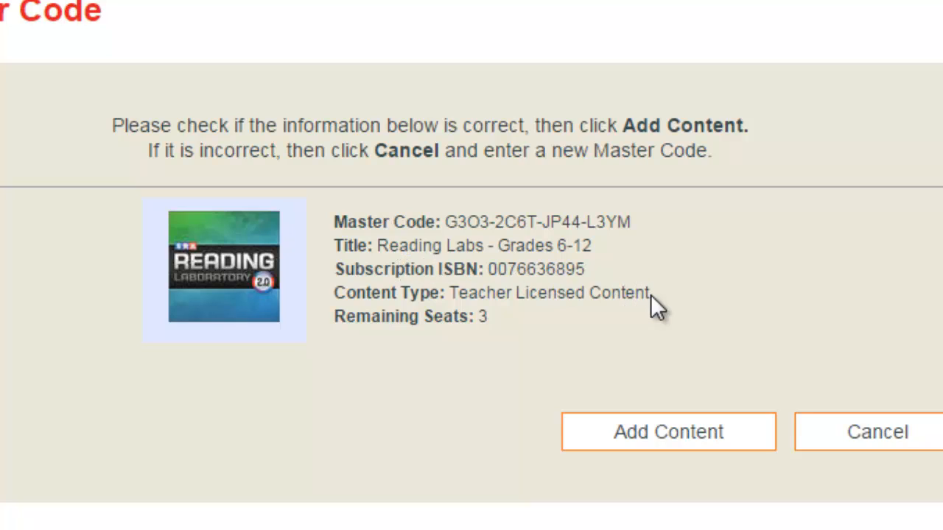
# Add Reading Labs - Grades 6-12 Teacher Licensed Content and go back to My Home
pyautogui.moveTo(650, 295); pyautogui.dragTo(455, 294)
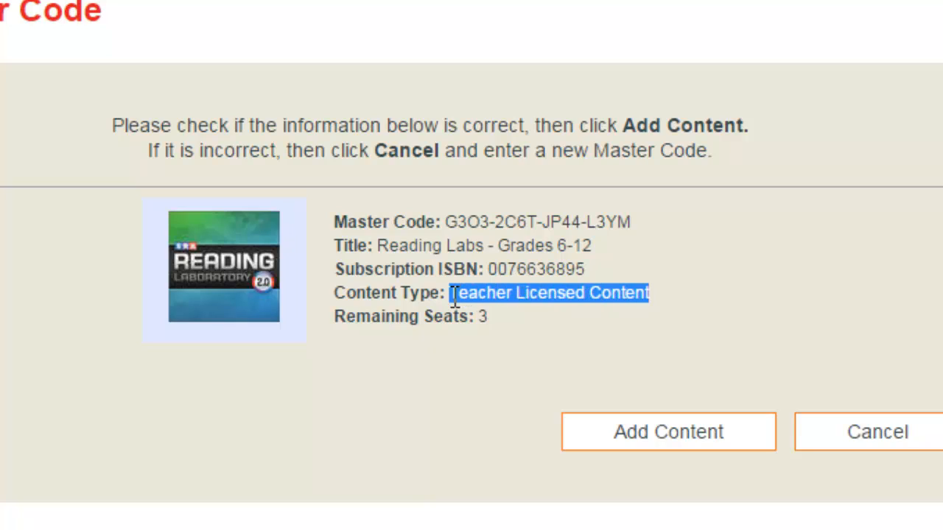
pyautogui.click(363, 343)
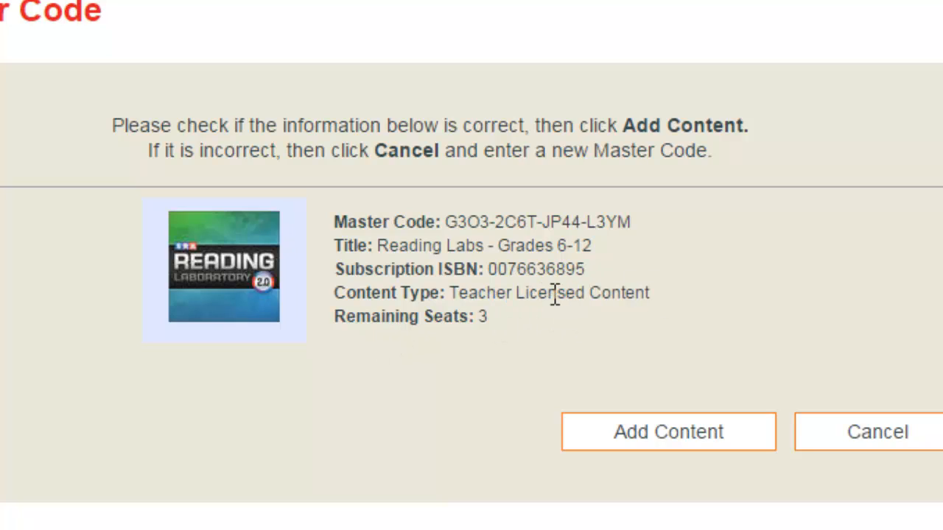
pyautogui.click(623, 435)
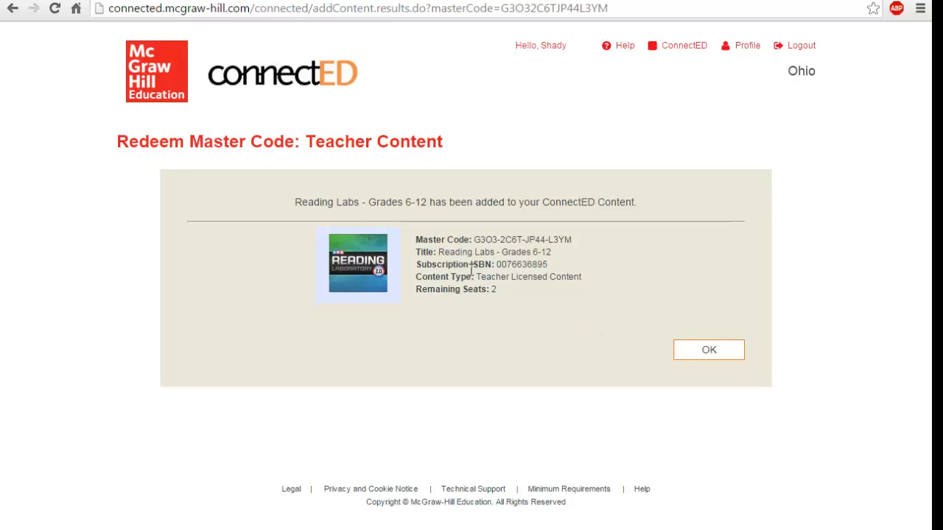
pyautogui.click(708, 357)
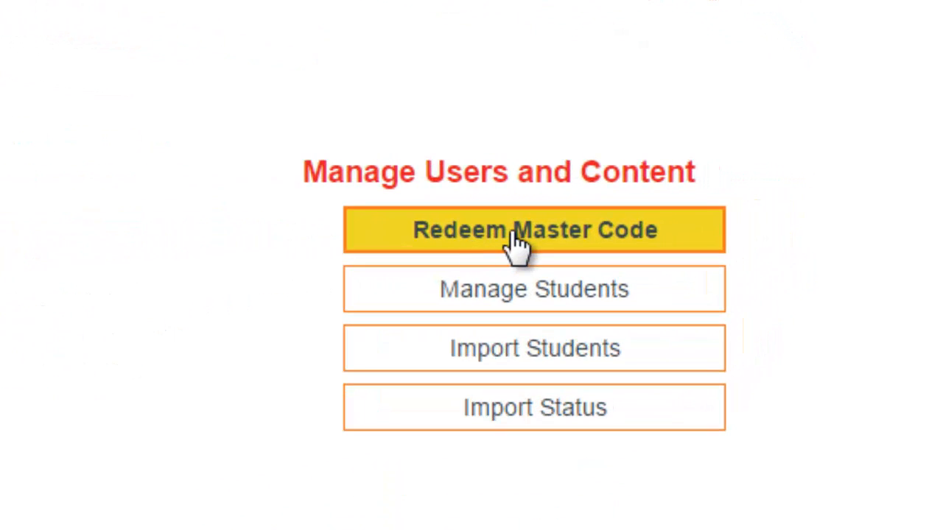
# Paste the Student Edition master code from the sticky note into the redeem boxes and submit it
pyautogui.click(473, 249)
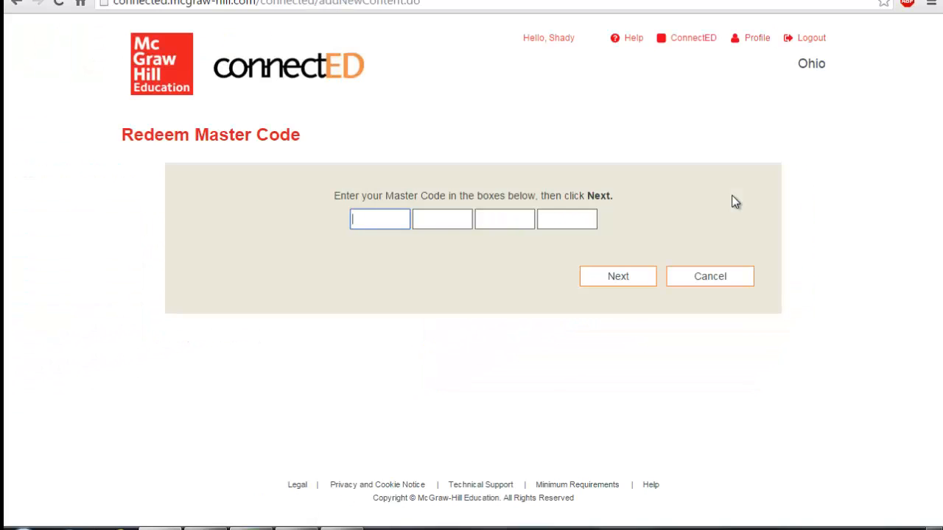
pyautogui.click(206, 528)
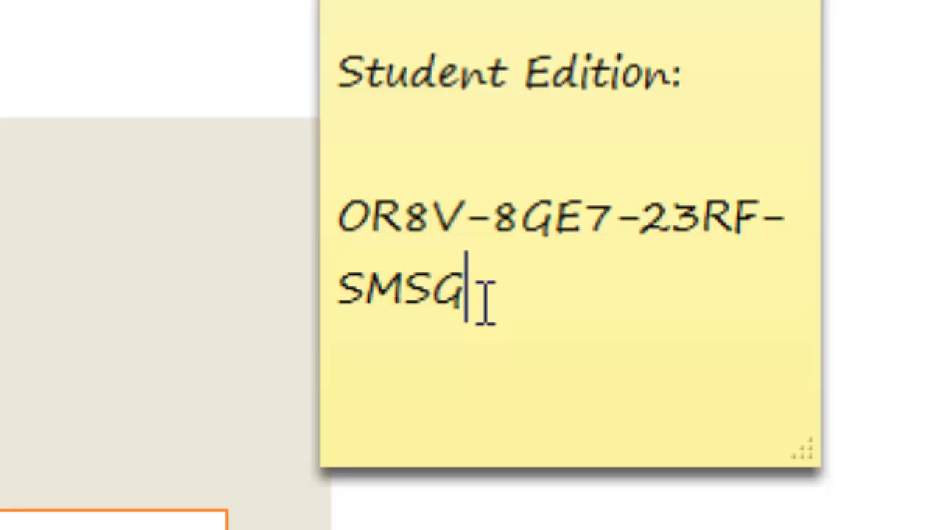
pyautogui.moveTo(686, 247); pyautogui.dragTo(607, 203)
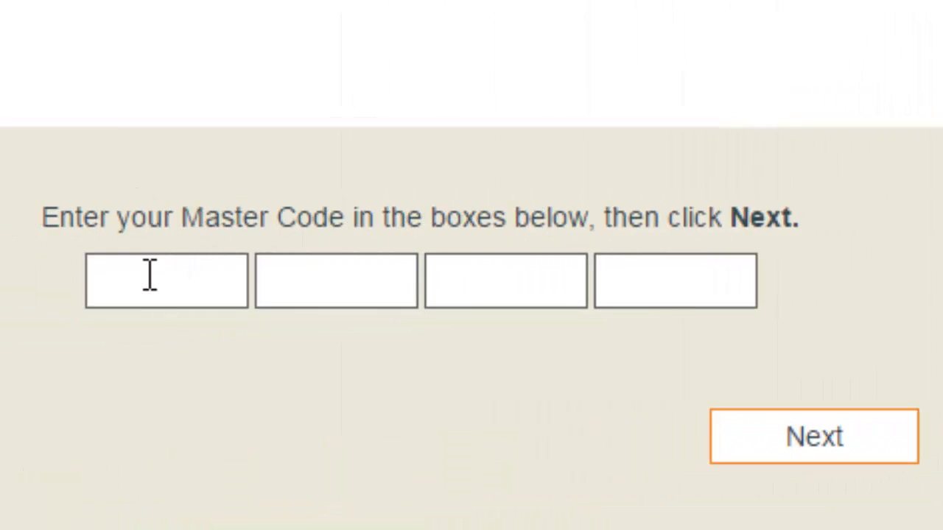
pyautogui.click(150, 275)
pyautogui.hotkey('ctrl', 'v')
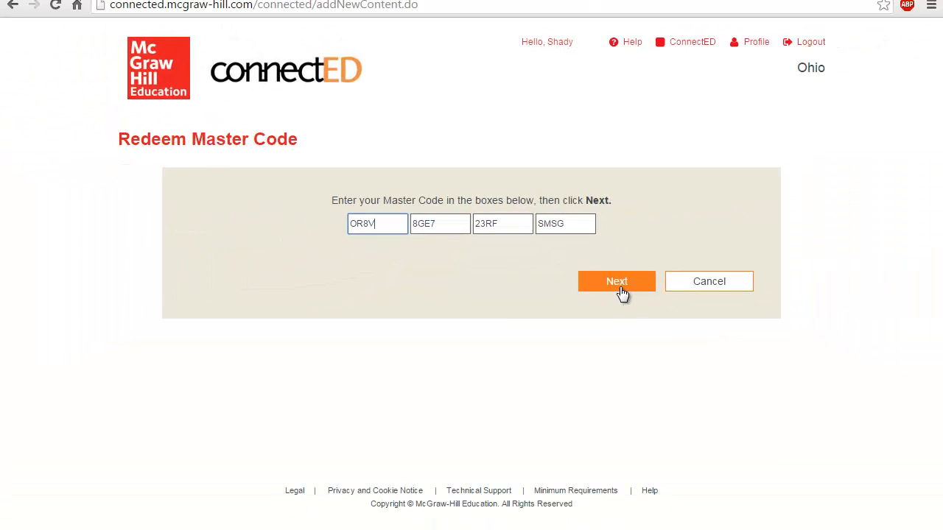
pyautogui.click(621, 289)
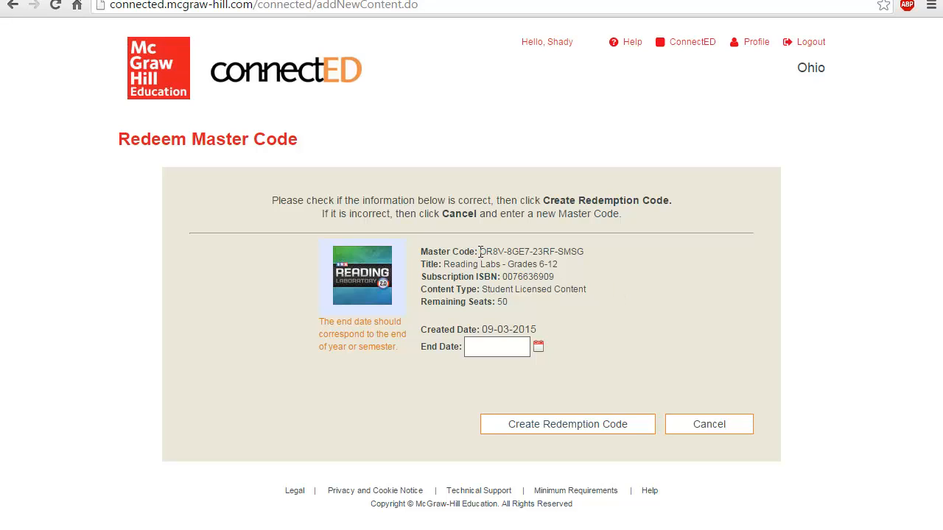
# Set the Reading Labs student content end date to February 10, 2016 and create its redemption code
pyautogui.moveTo(479, 252); pyautogui.dragTo(584, 252)
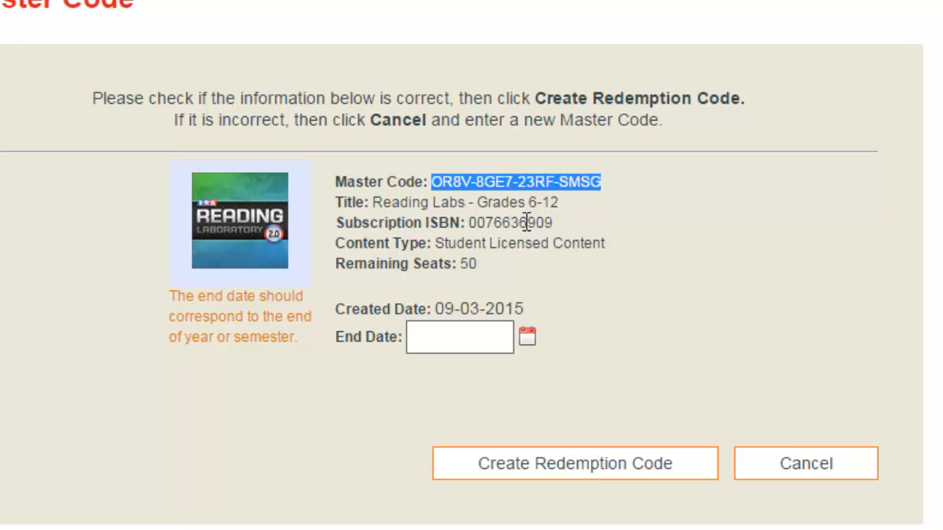
pyautogui.moveTo(436, 247); pyautogui.dragTo(603, 243)
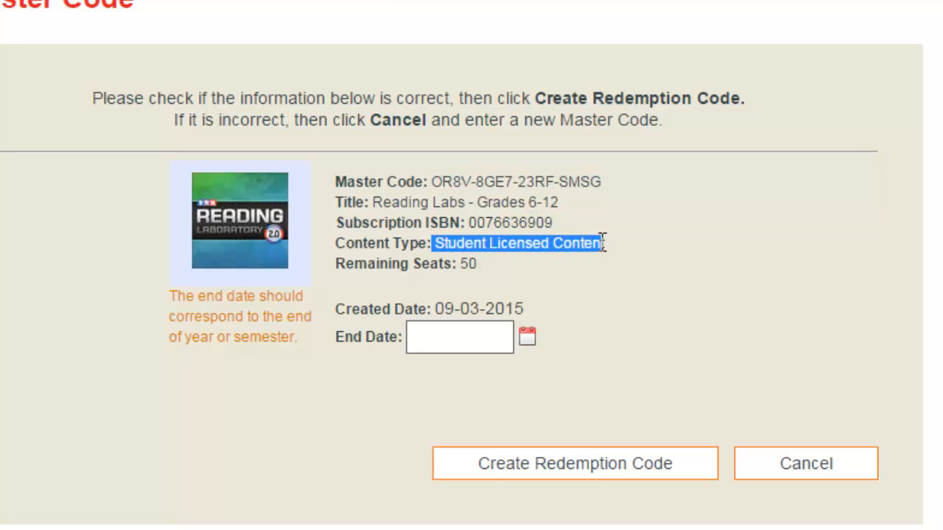
pyautogui.click(476, 333)
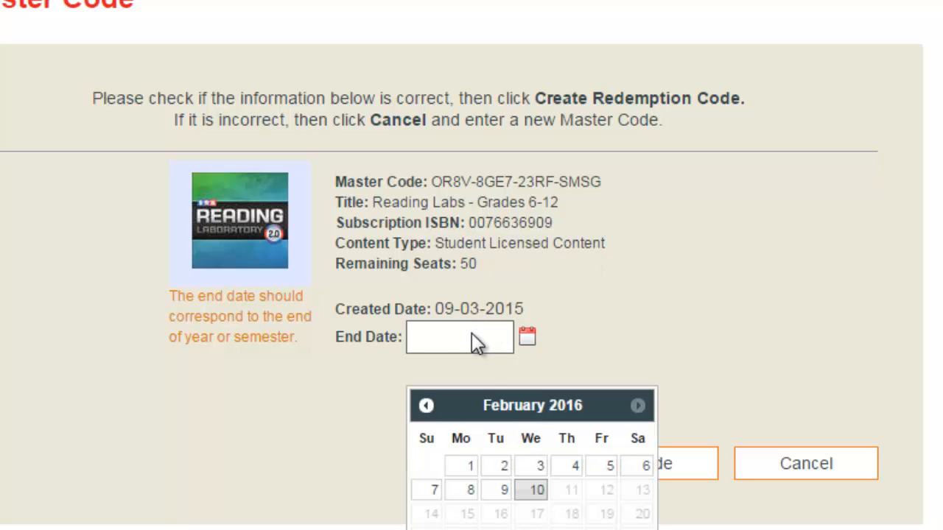
pyautogui.click(533, 490)
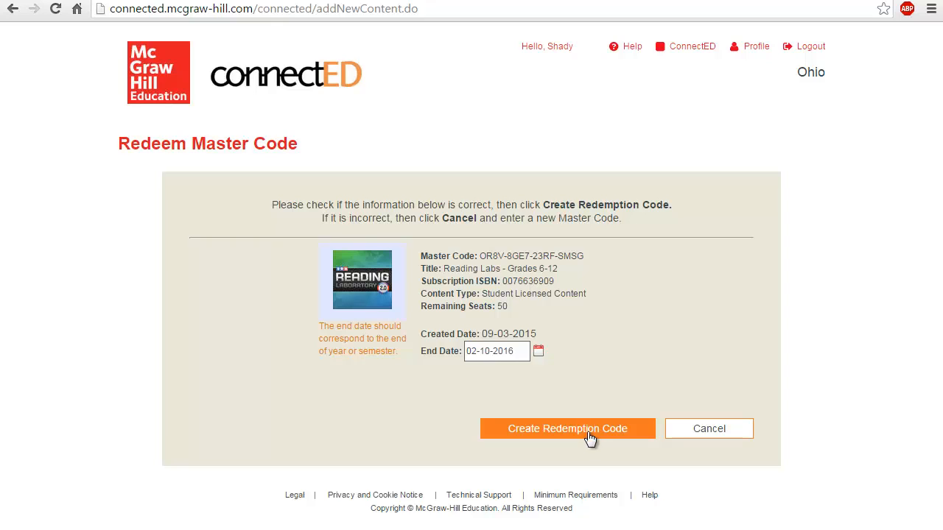
pyautogui.click(587, 432)
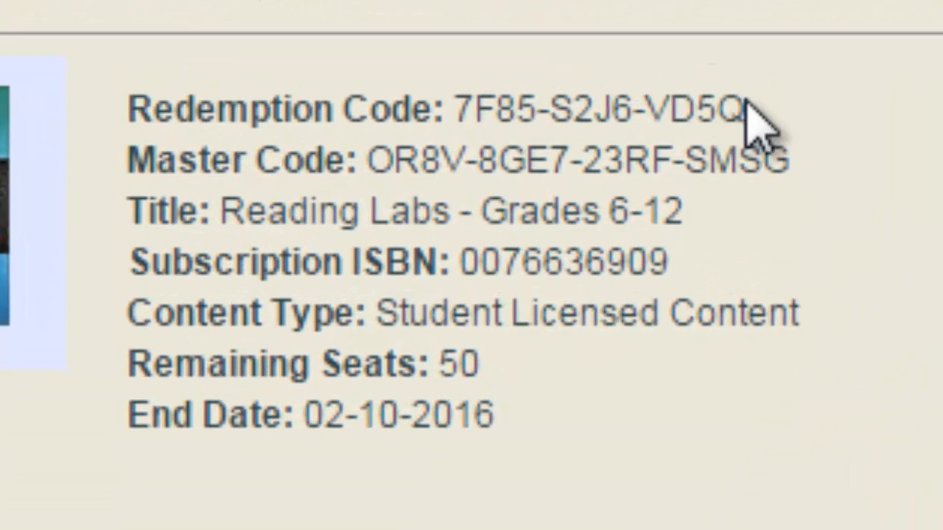
pyautogui.moveTo(746, 107); pyautogui.dragTo(466, 120)
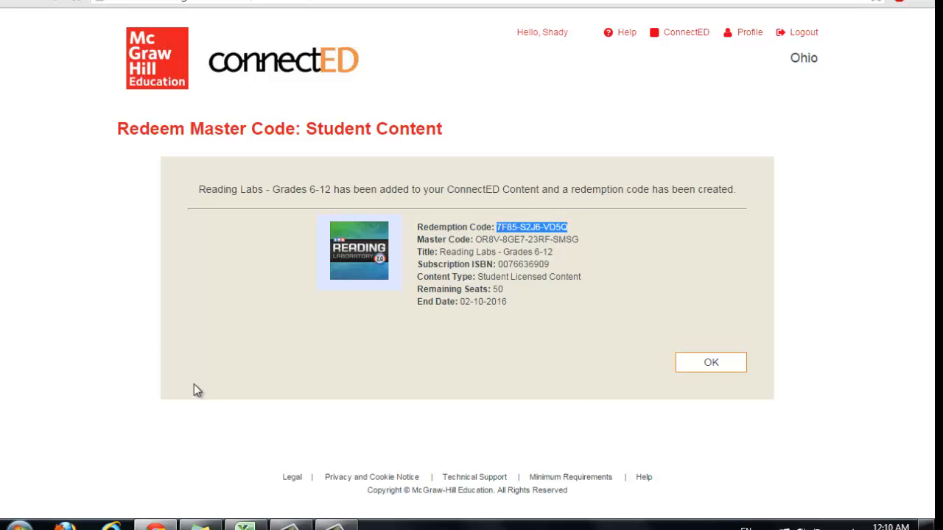
pyautogui.click(221, 333)
# Capture the redemption confirmation page with Snipping Tool
pyautogui.click(20, 525)
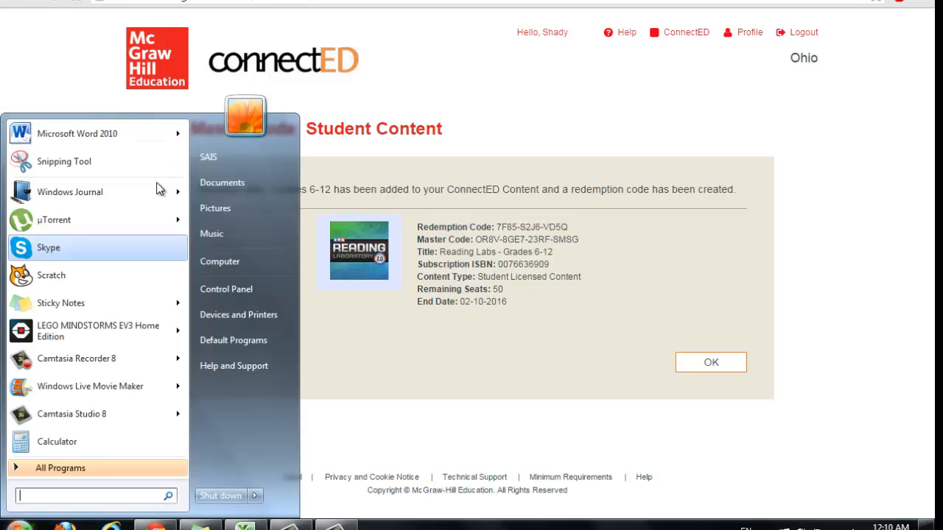
pyautogui.click(98, 170)
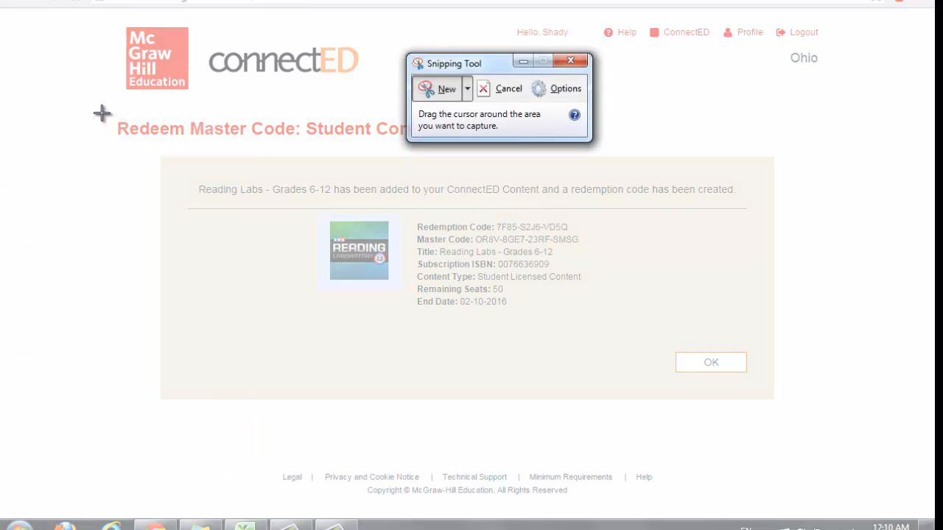
pyautogui.moveTo(102, 112); pyautogui.dragTo(791, 409)
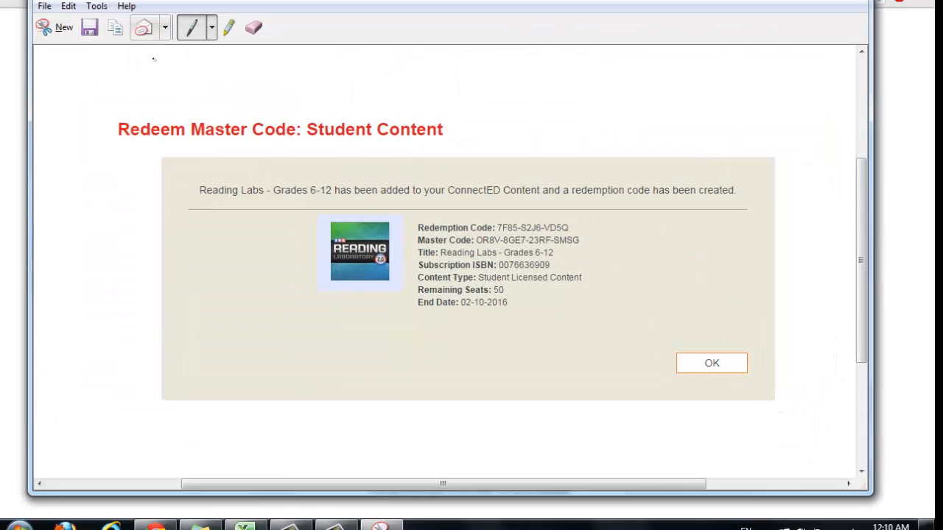
pyautogui.click(59, 28)
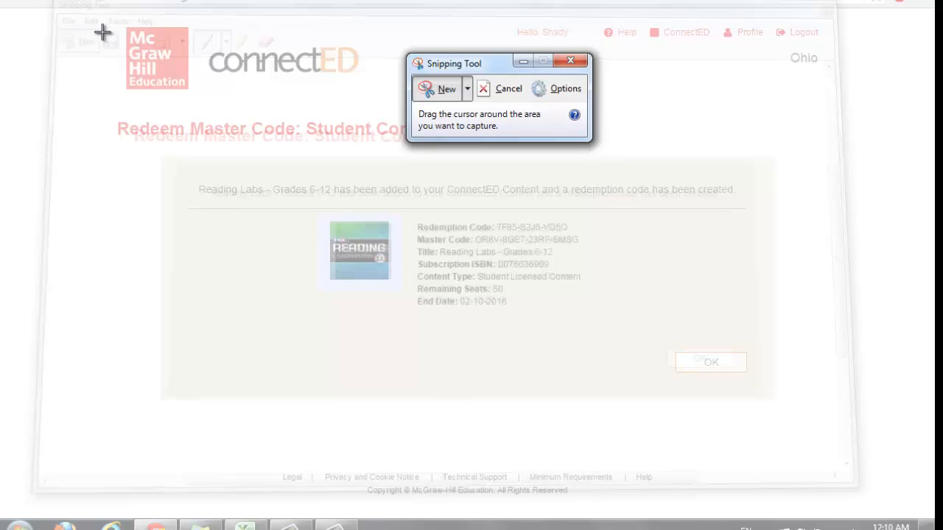
pyautogui.click(435, 94)
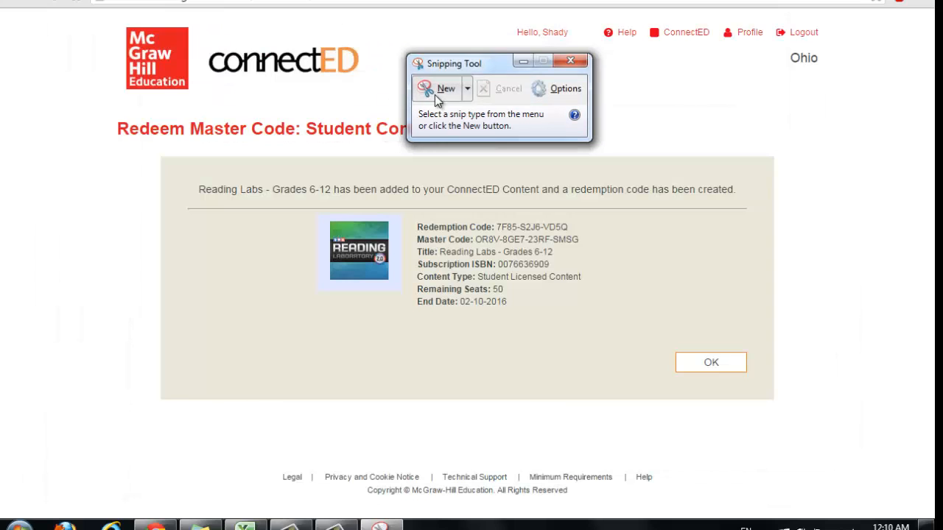
pyautogui.click(108, 125)
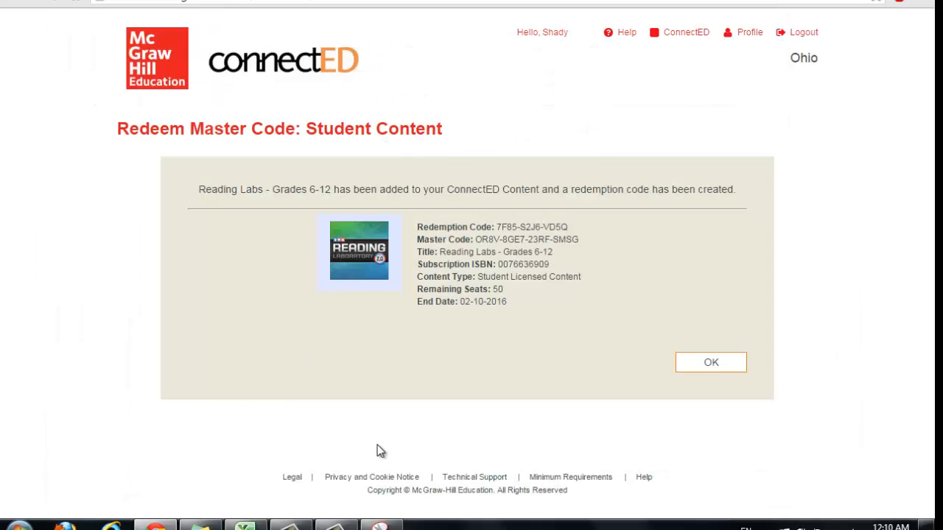
pyautogui.click(382, 527)
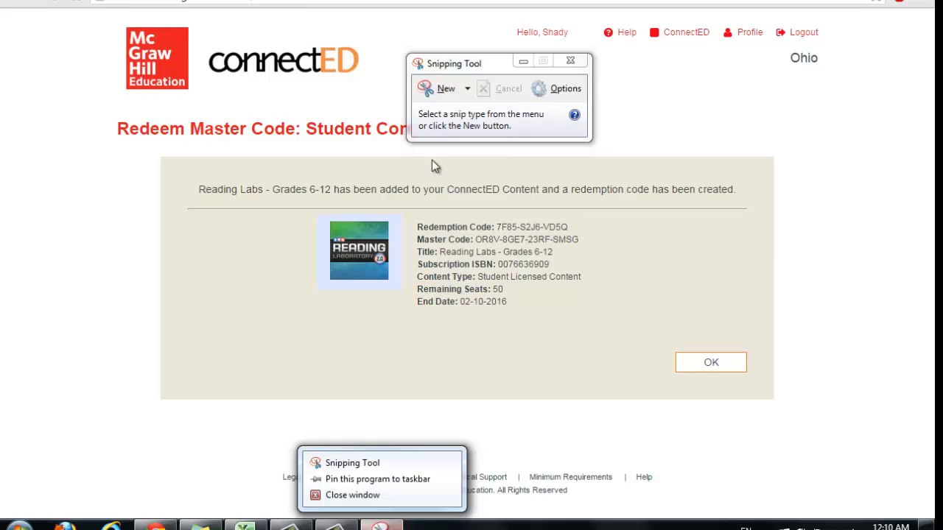
pyautogui.click(431, 89)
pyautogui.moveTo(104, 113); pyautogui.dragTo(785, 409)
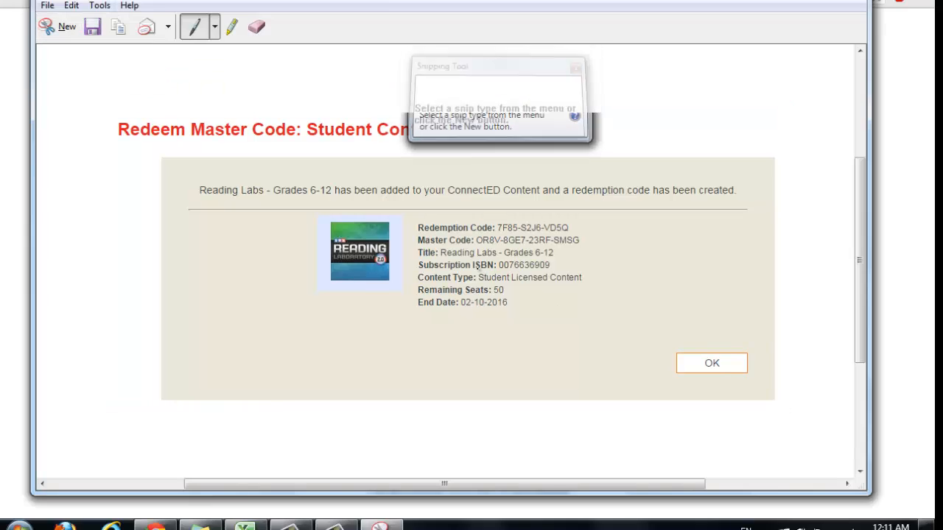
# Save the capture to the Desktop as the JPEG 'Redeem Code New'
pyautogui.click(94, 28)
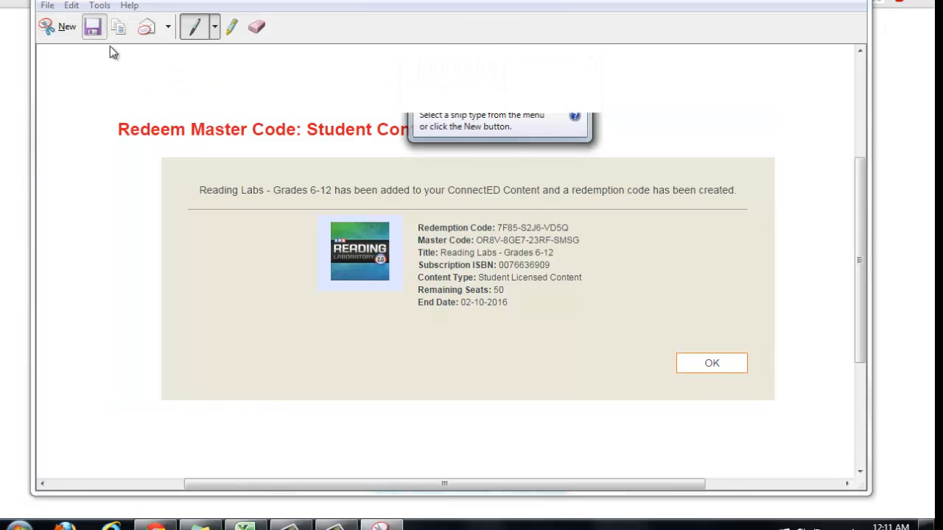
pyautogui.write('R')
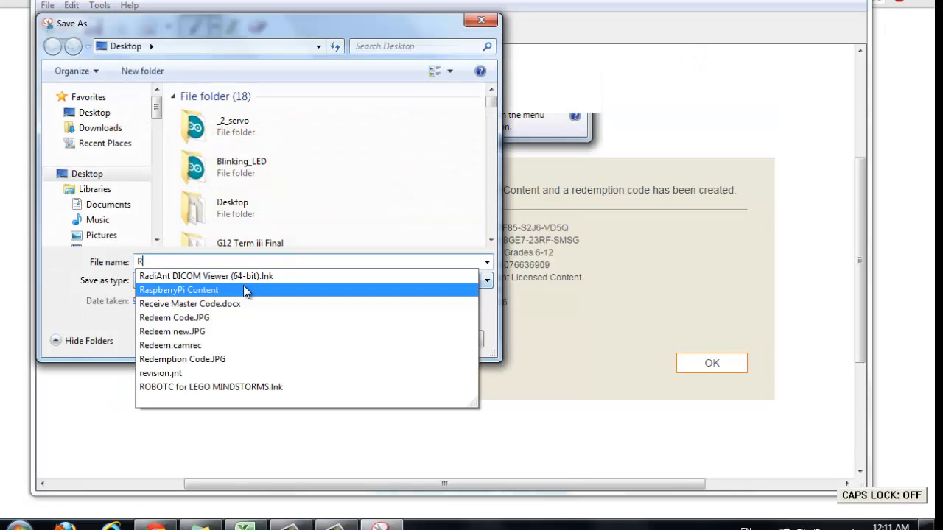
pyautogui.write('edeem ')
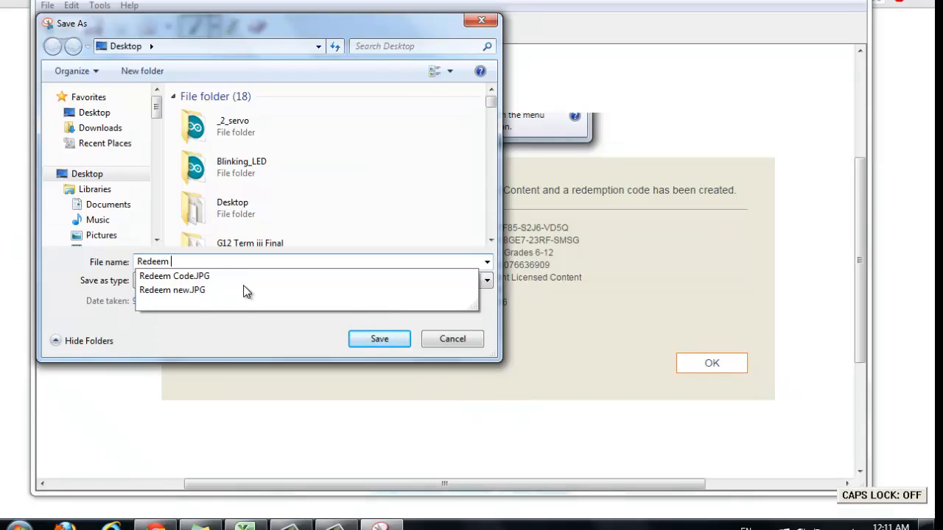
pyautogui.write('Code N')
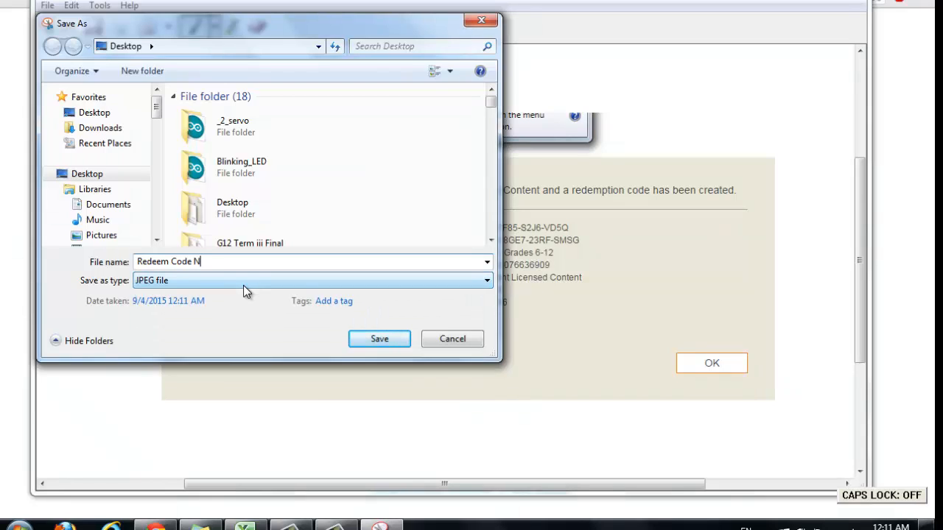
pyautogui.write('ew')
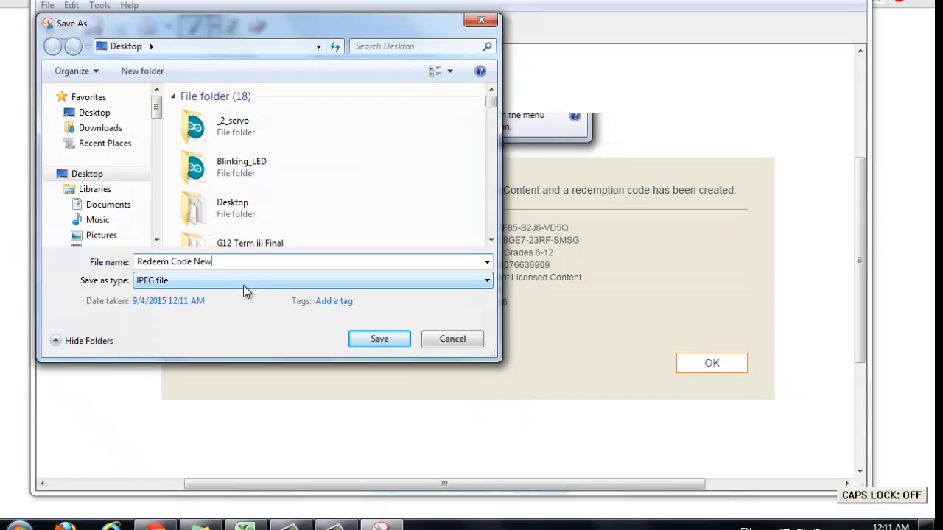
pyautogui.click(378, 340)
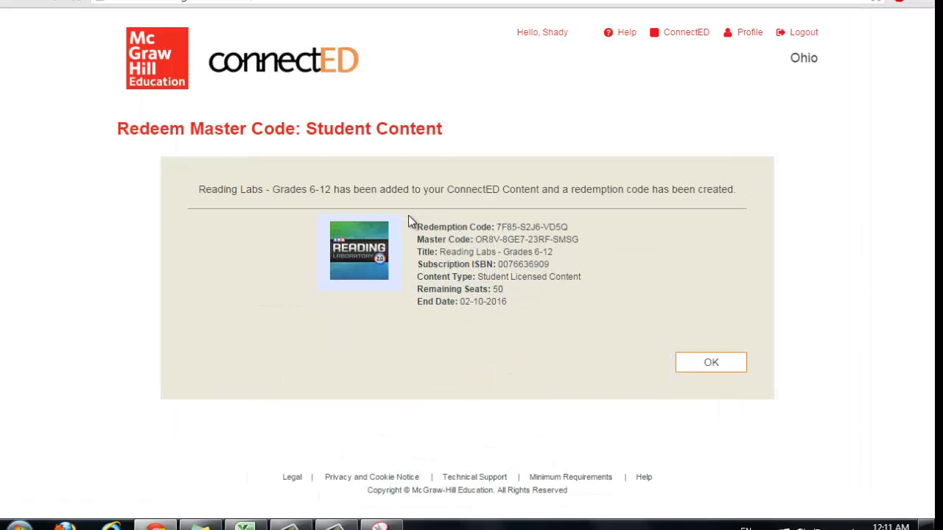
# Copy the redemption code and paste it under a new 'Redeem Code' line in the sticky note
pyautogui.moveTo(569, 228); pyautogui.dragTo(498, 228)
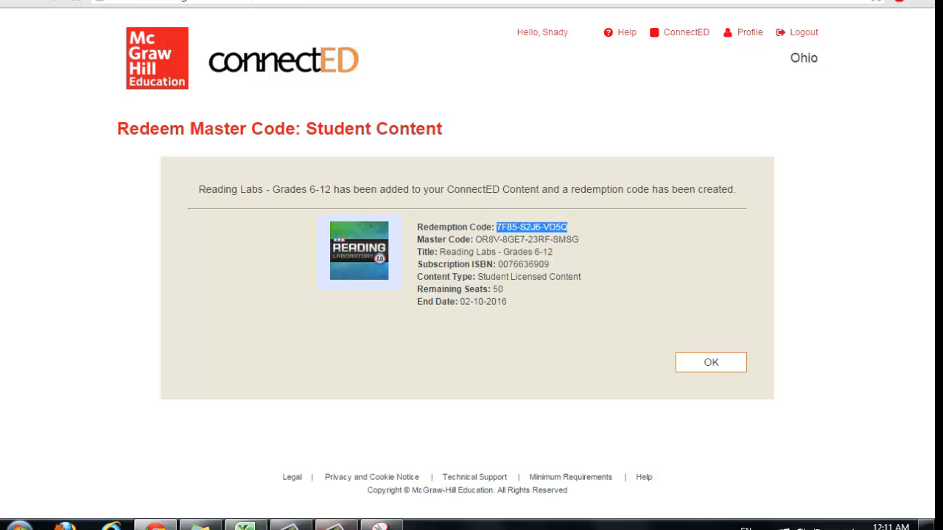
pyautogui.click(201, 526)
pyautogui.click(812, 219)
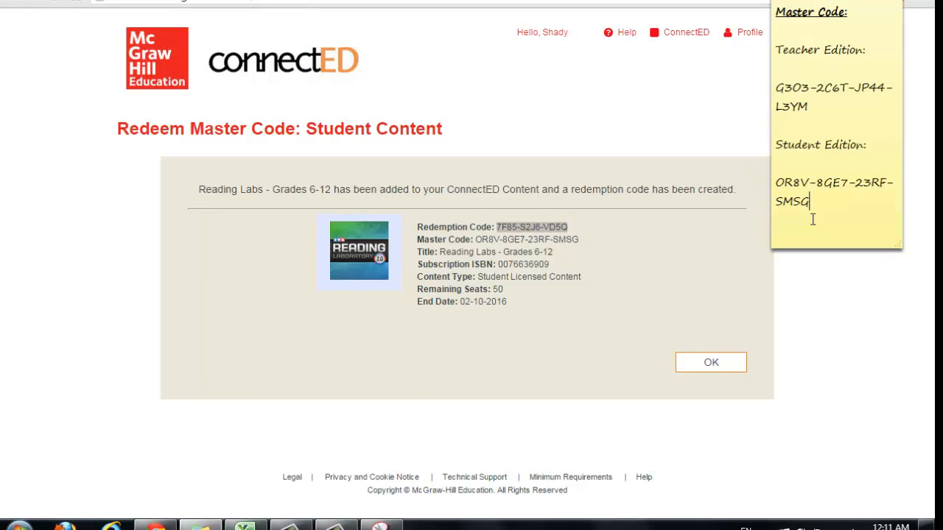
pyautogui.press('Return')
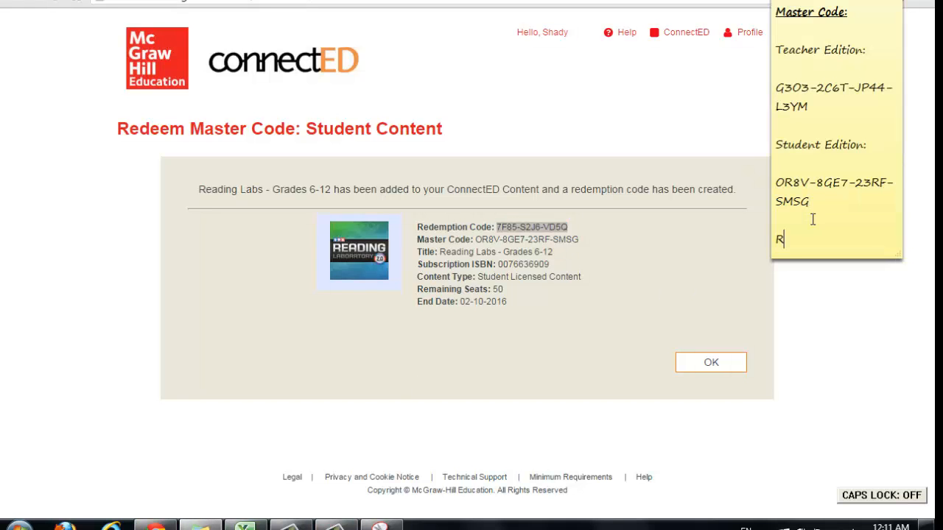
pyautogui.press('capslock')
pyautogui.press('capslock')
pyautogui.press('Return')
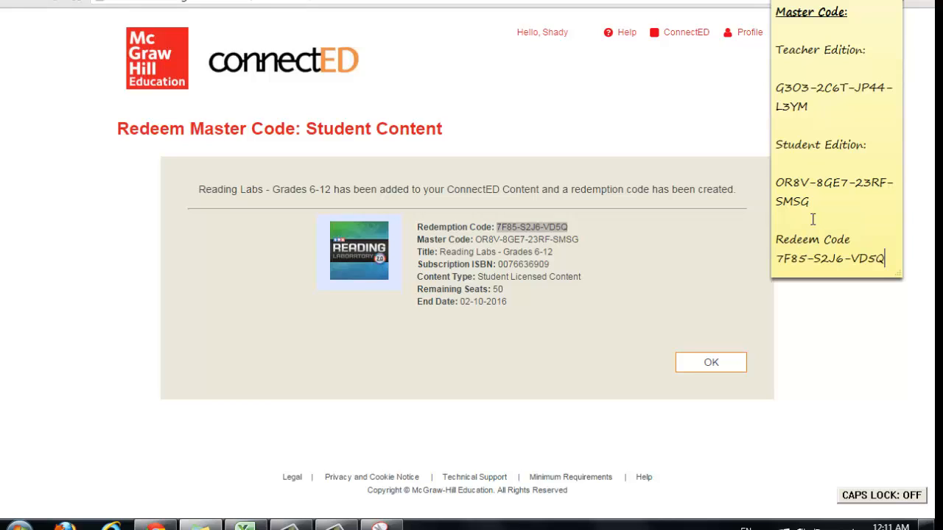
# Confirm with OK to reach My Home and highlight the Teacher Edition and Student Edition entries
pyautogui.click(581, 339)
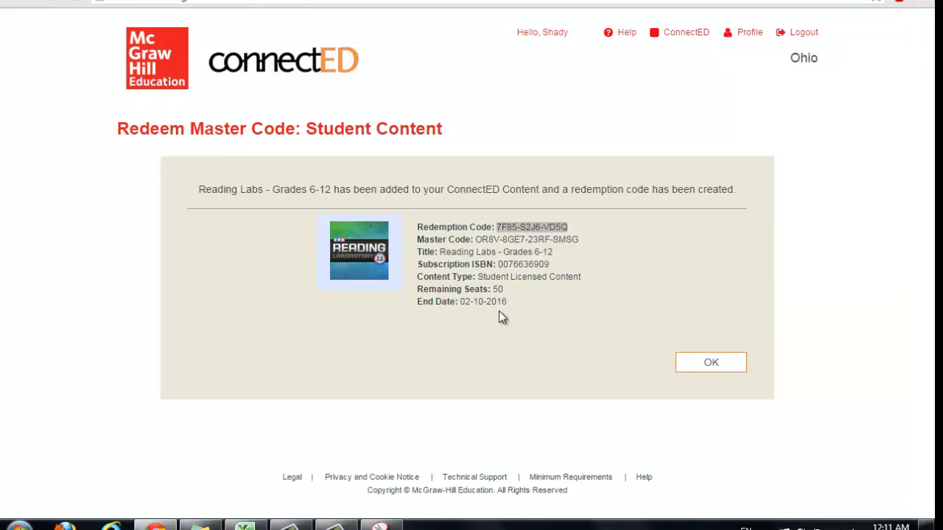
pyautogui.click(701, 363)
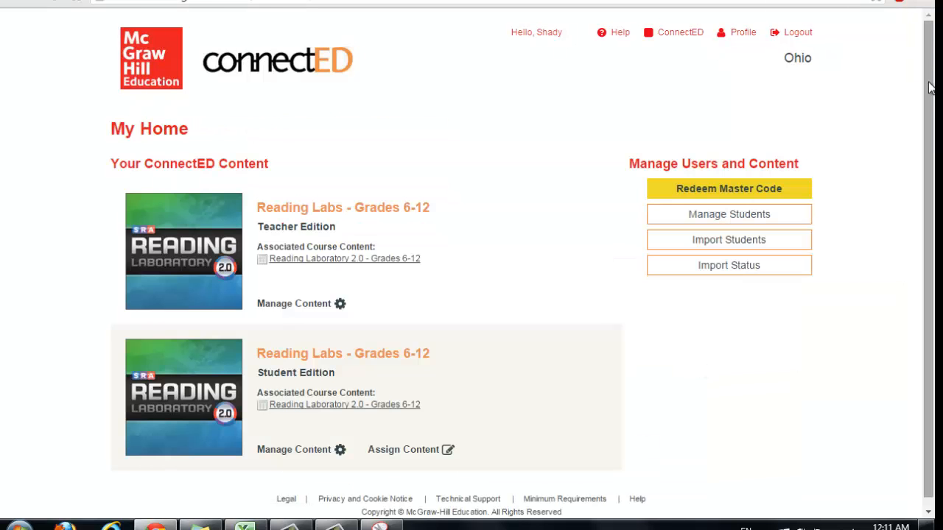
pyautogui.scroll(-1, 929, 87)
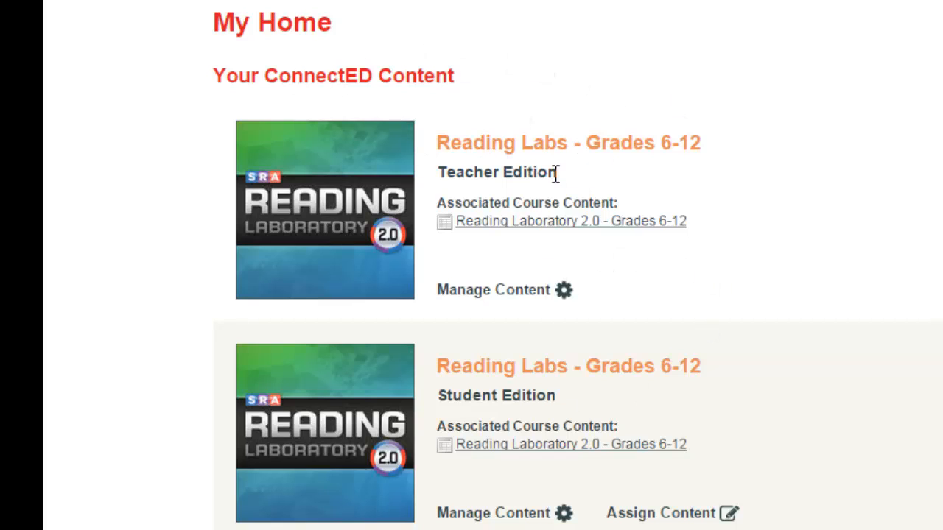
pyautogui.moveTo(557, 173); pyautogui.dragTo(458, 174)
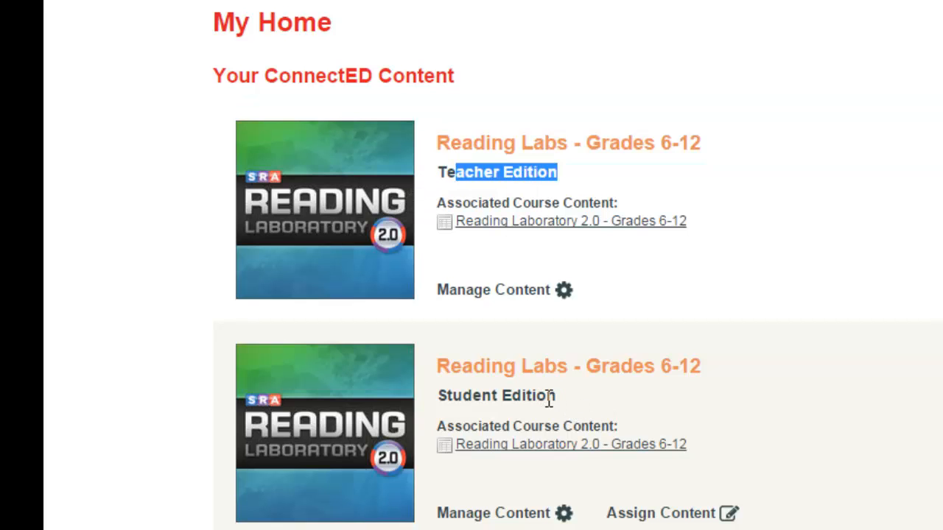
pyautogui.moveTo(519, 391); pyautogui.dragTo(413, 390)
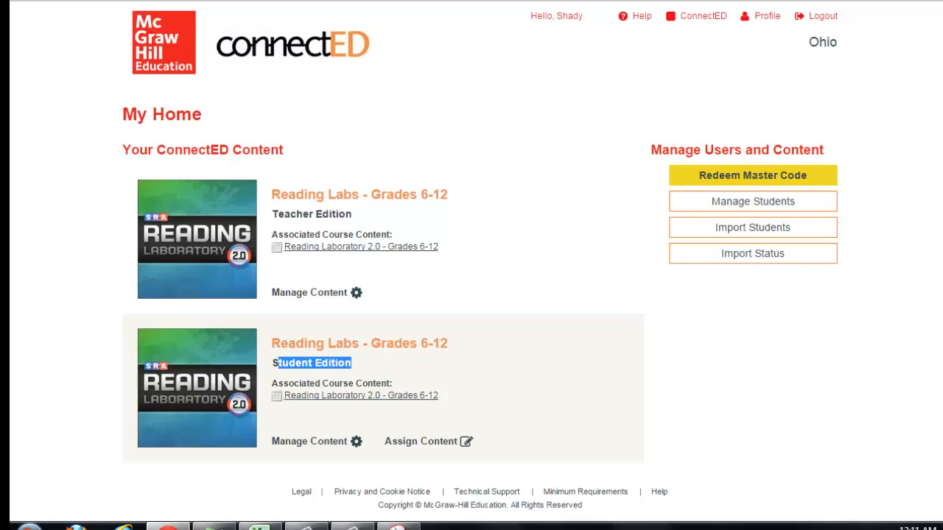
pyautogui.scroll(1, 472, 265)
pyautogui.scroll(-1, 480, 265)
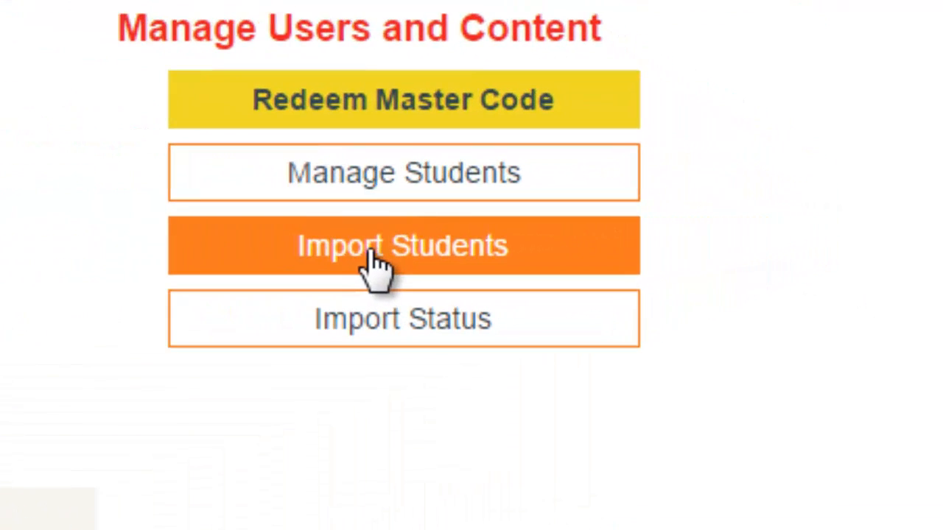
# Go to Import Students and download import_students_template (3).xls via Download Student Template
pyautogui.click(615, 256)
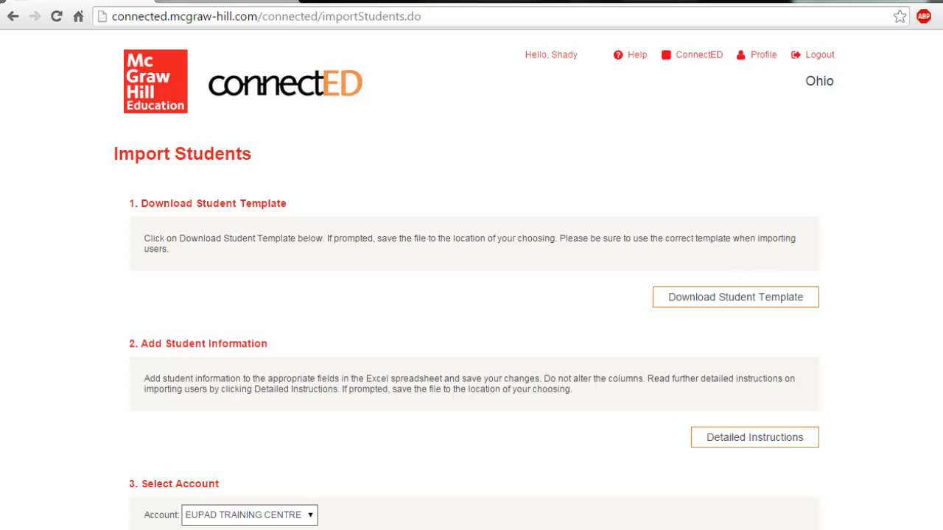
pyautogui.scroll(-3, 471, 294)
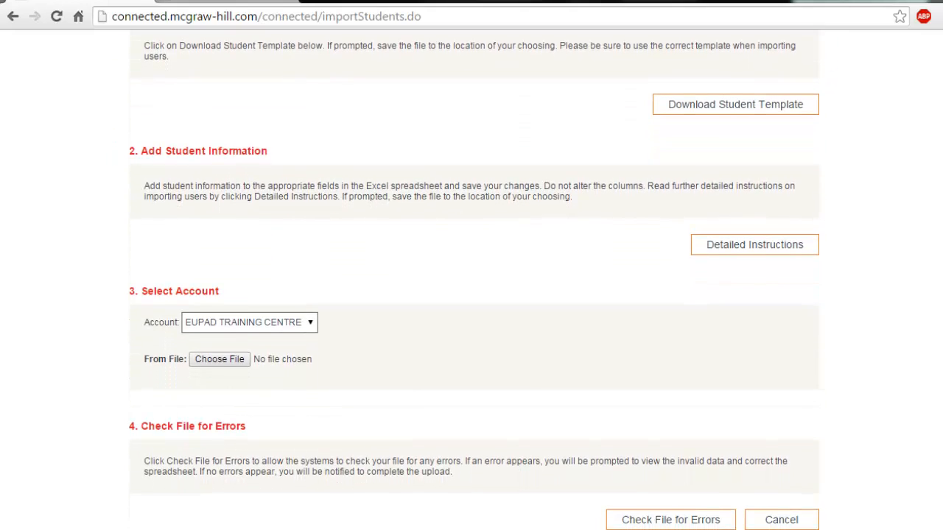
pyautogui.scroll(2, 472, 280)
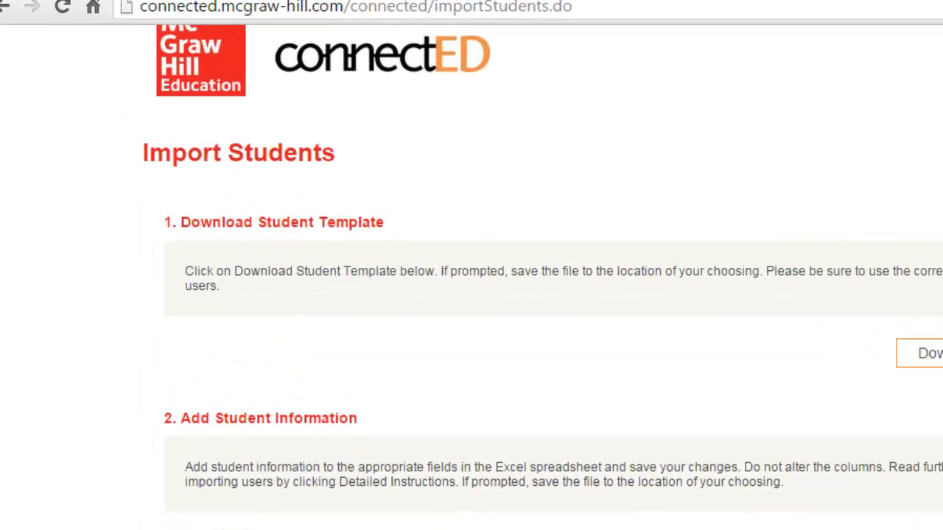
pyautogui.scroll(-2, 471, 294)
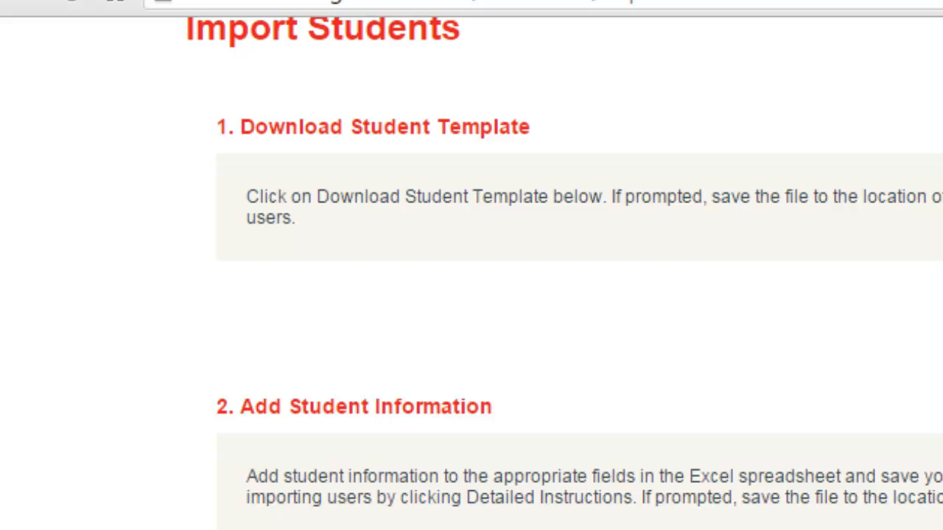
pyautogui.scroll(-2, 471, 295)
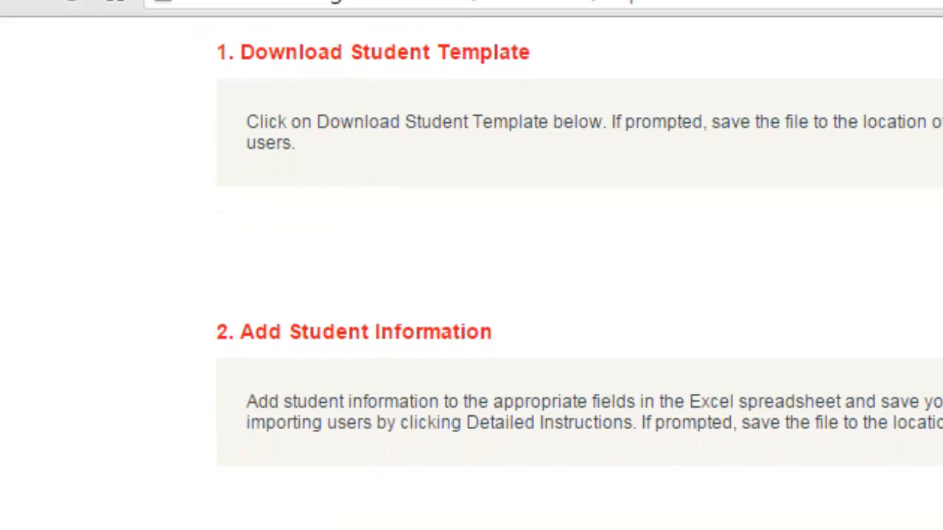
pyautogui.scroll(-1, 471, 295)
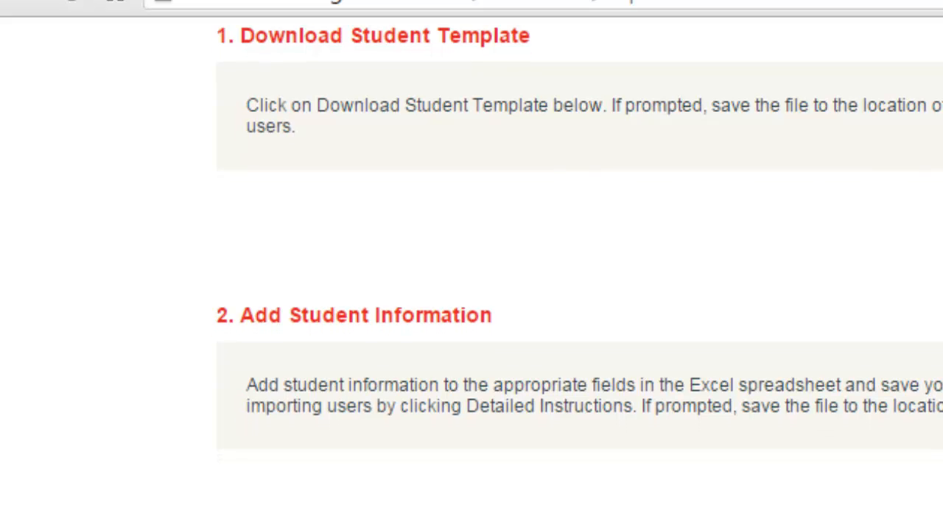
pyautogui.scroll(-2, 472, 295)
pyautogui.scroll(-2, 472, 295)
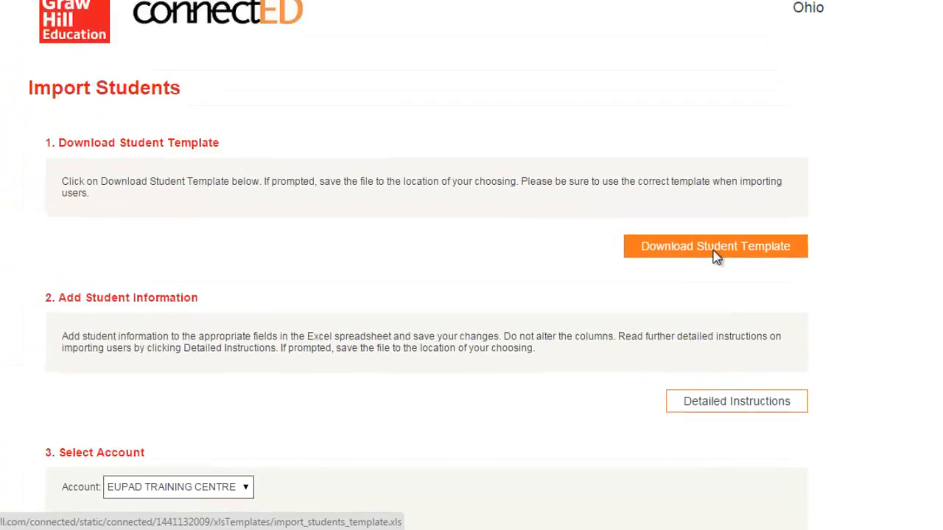
pyautogui.click(578, 83)
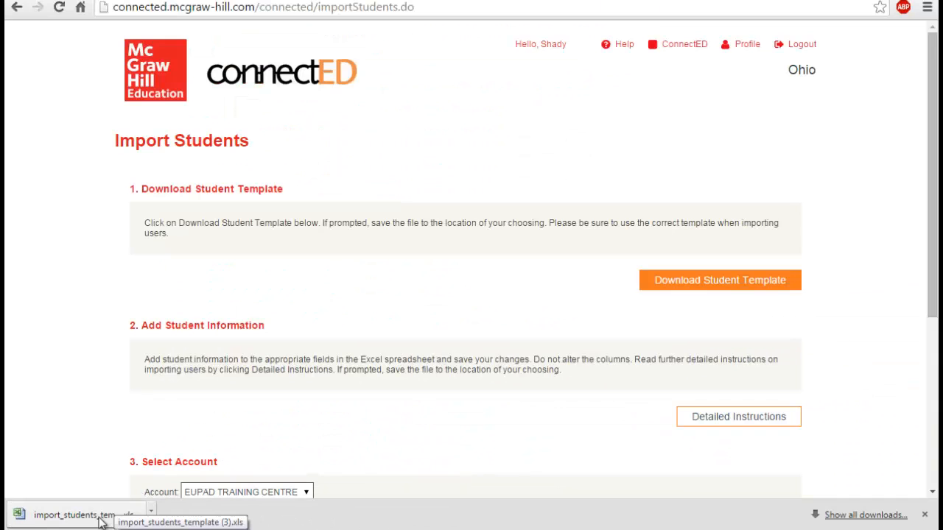
# Open the downloaded student template in Excel and enable editing
pyautogui.click(101, 520)
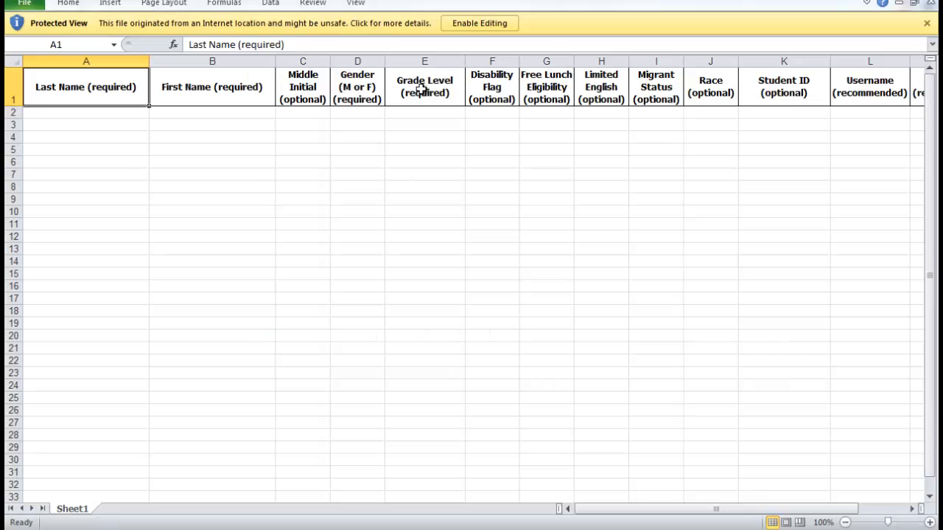
pyautogui.click(478, 24)
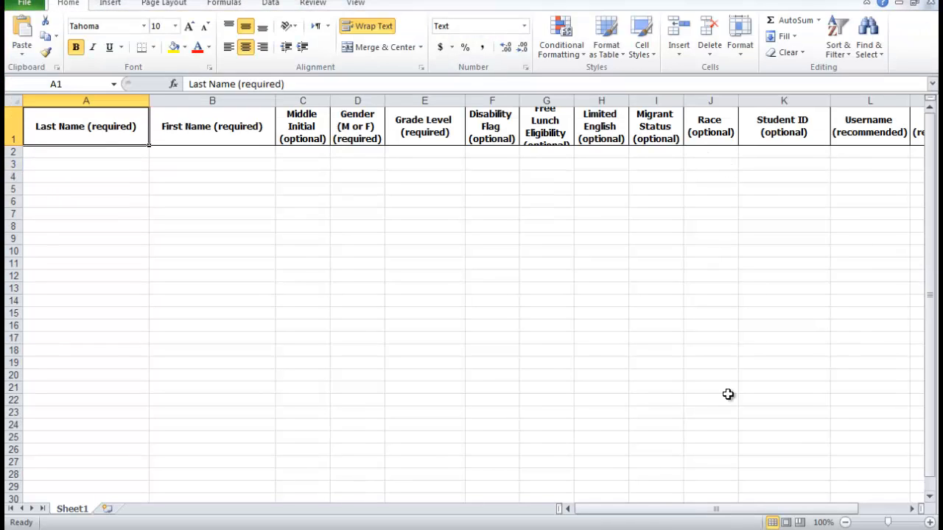
pyautogui.moveTo(695, 511)
pyautogui.mouseDown()
pyautogui.moveTo(744, 513)
pyautogui.moveTo(690, 515)
pyautogui.mouseUp()
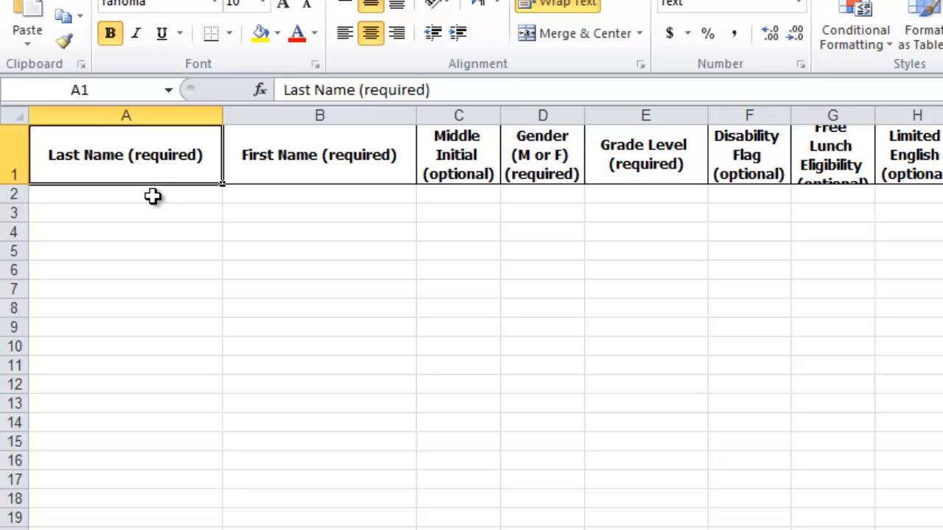
# Select the Last Name, First Name, Grade Level, Gender, Password and Username headings together
pyautogui.keyDown('ctrl'); pyautogui.click(291, 155); pyautogui.keyUp('ctrl')
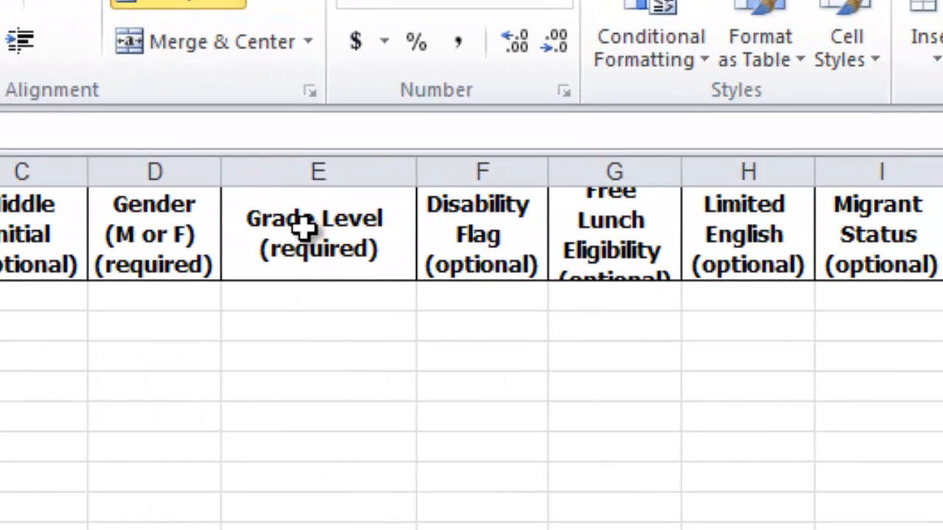
pyautogui.click(516, 230)
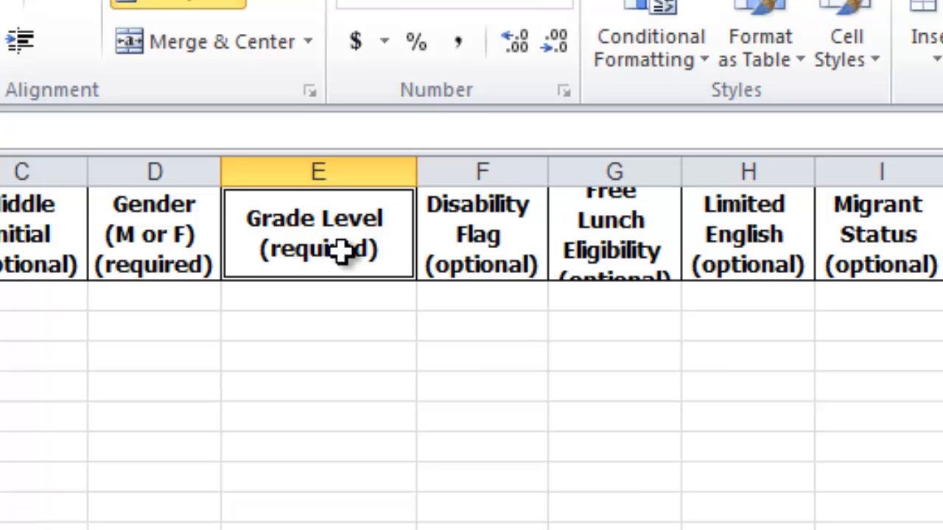
pyautogui.keyDown('ctrl'); pyautogui.click(167, 250); pyautogui.keyUp('ctrl')
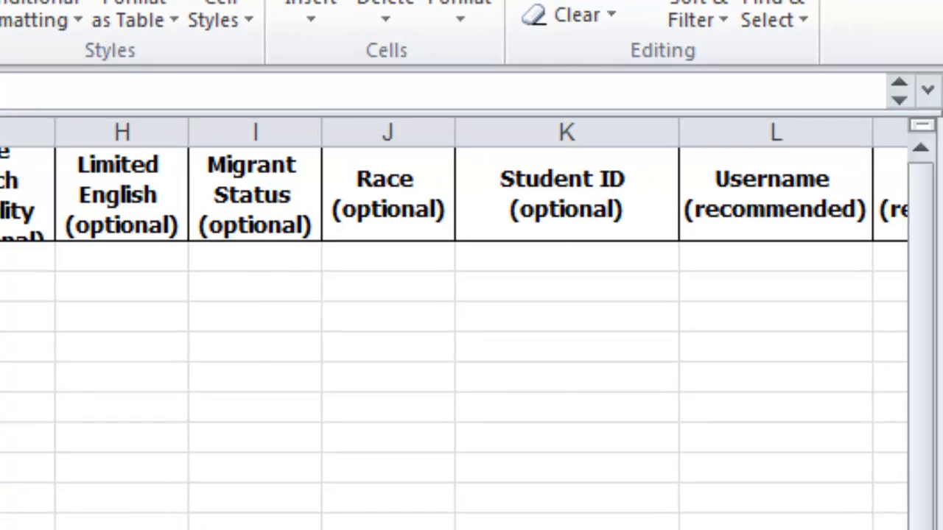
pyautogui.hscroll(3, 453, 325)
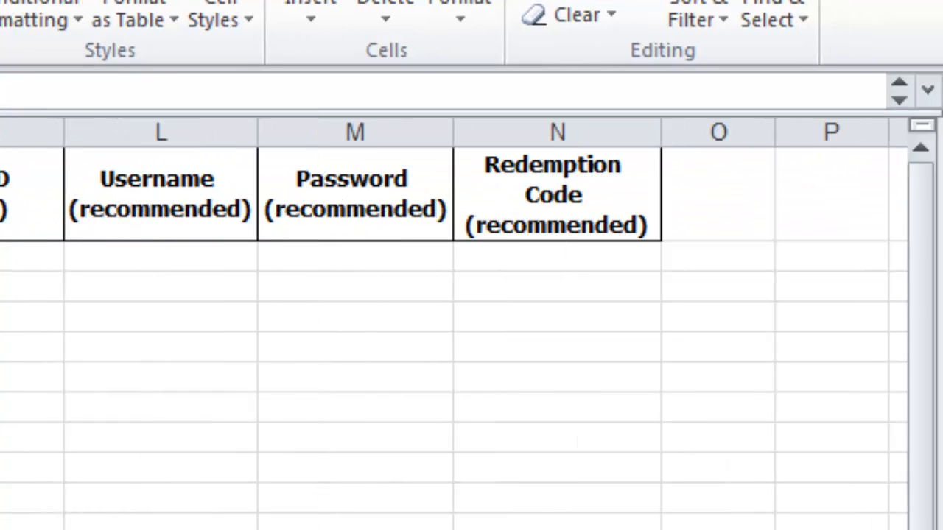
pyautogui.keyDown('ctrl'); pyautogui.click(305, 212); pyautogui.keyUp('ctrl')
pyautogui.keyDown('ctrl'); pyautogui.click(201, 211); pyautogui.keyUp('ctrl')
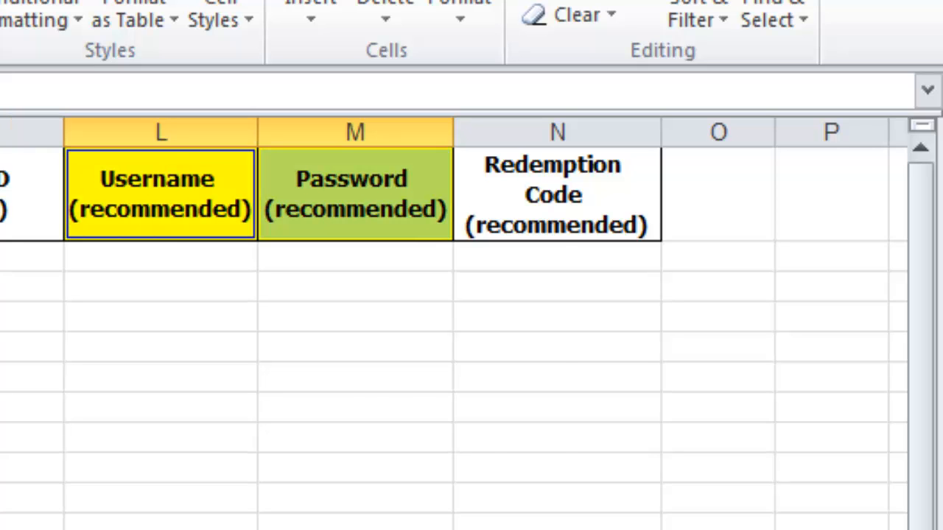
pyautogui.hscroll(-4, 453, 324)
pyautogui.hscroll(4, 454, 324)
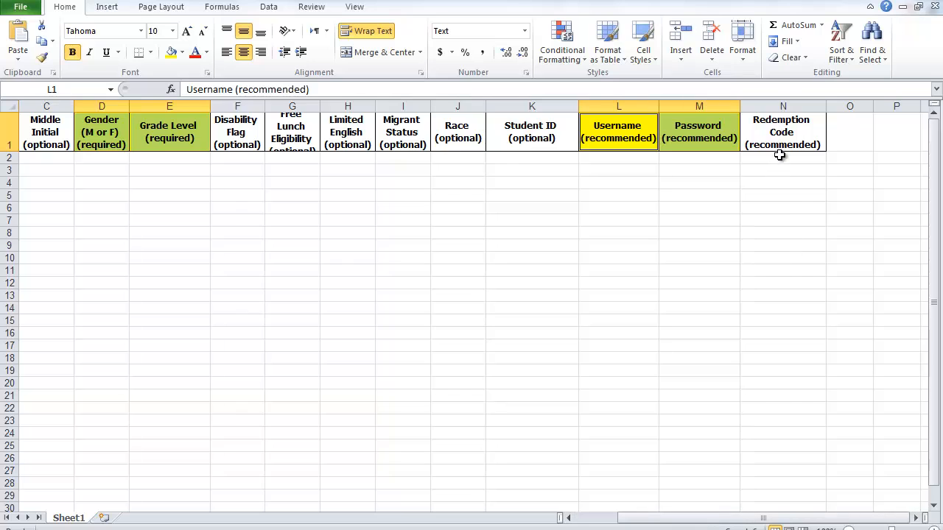
# Paste the redemption code into cell N2, then move to cell A2
pyautogui.click(779, 158)
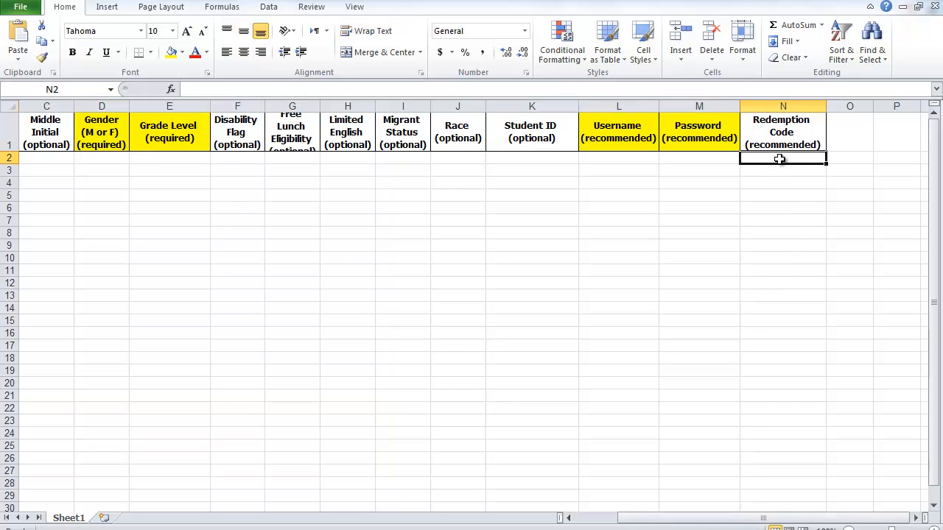
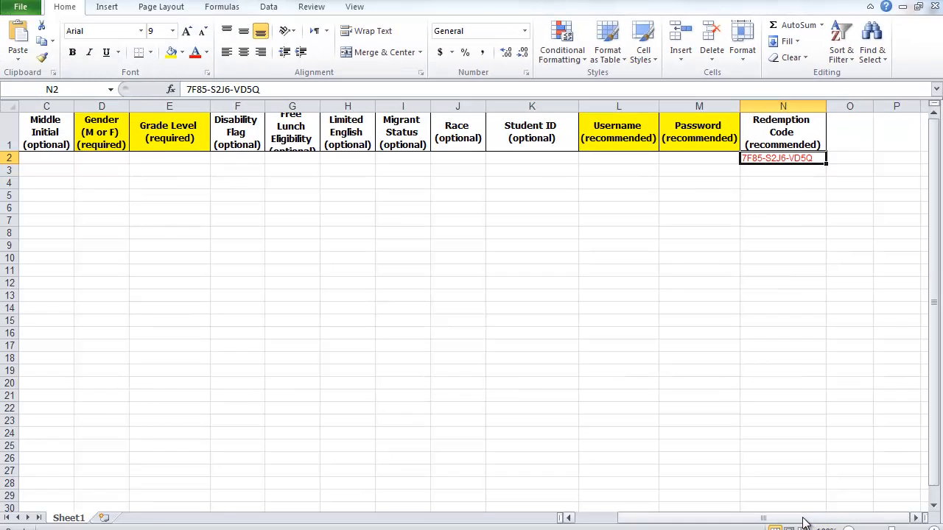
pyautogui.moveTo(803, 520); pyautogui.dragTo(758, 520)
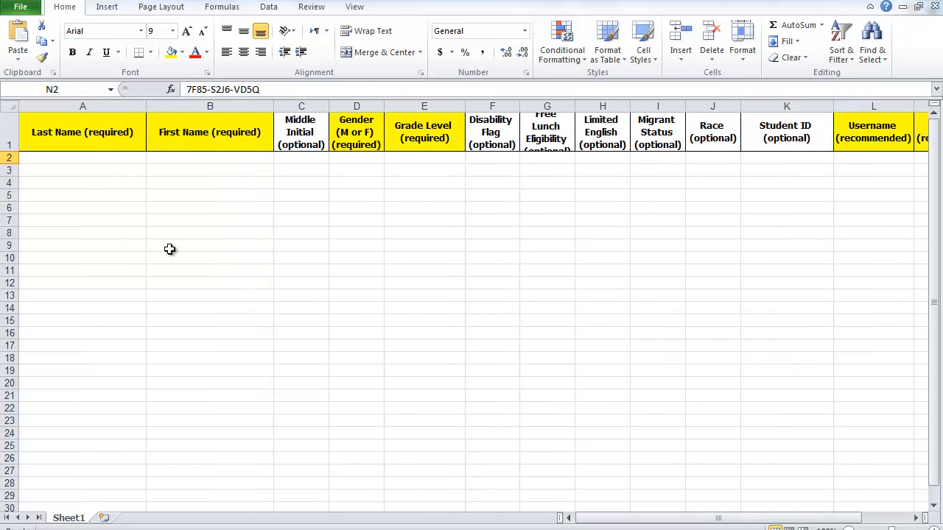
pyautogui.click(75, 159)
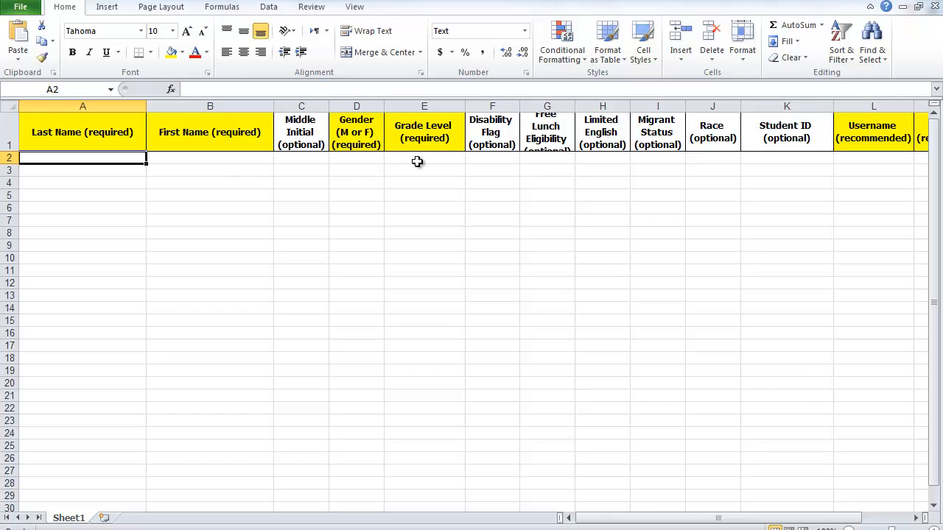
# Copy the first five family names from the Name list and paste them at A2 of the template
pyautogui.moveTo(476, 509)
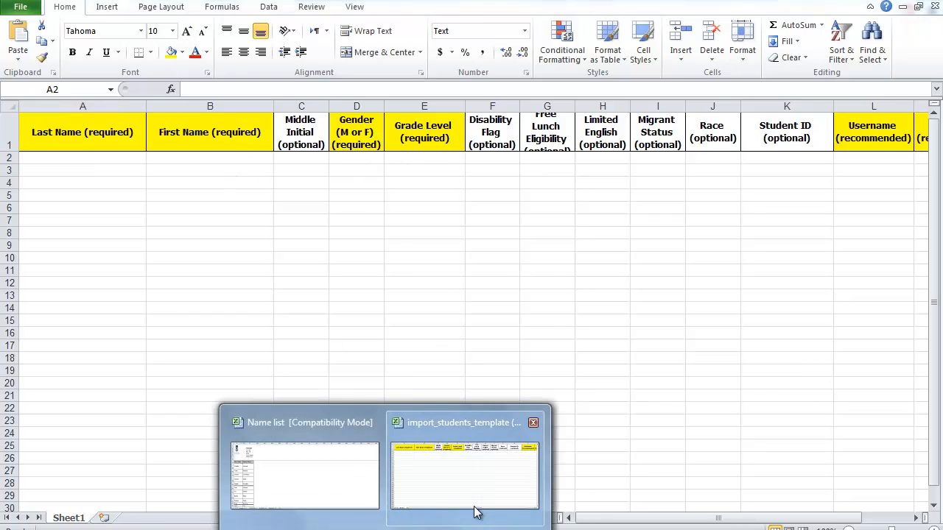
pyautogui.click(304, 482)
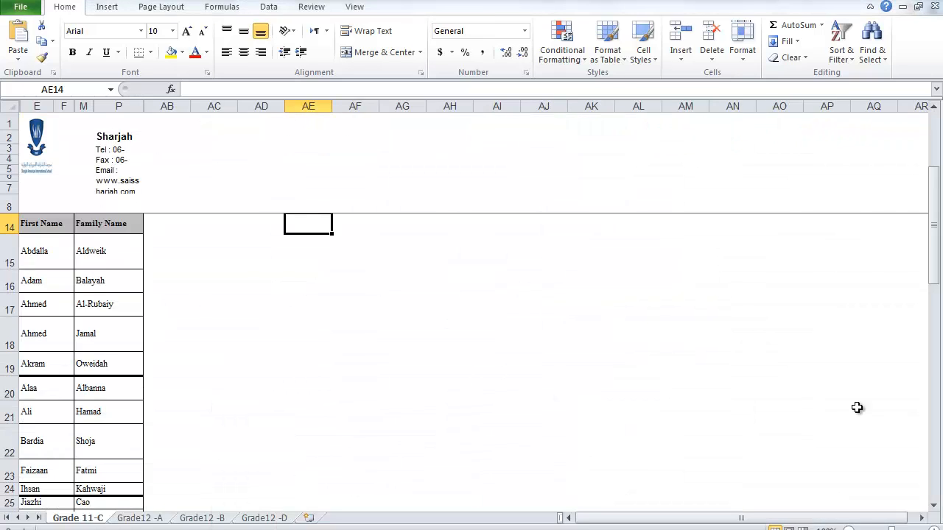
pyautogui.moveTo(811, 520); pyautogui.dragTo(725, 525)
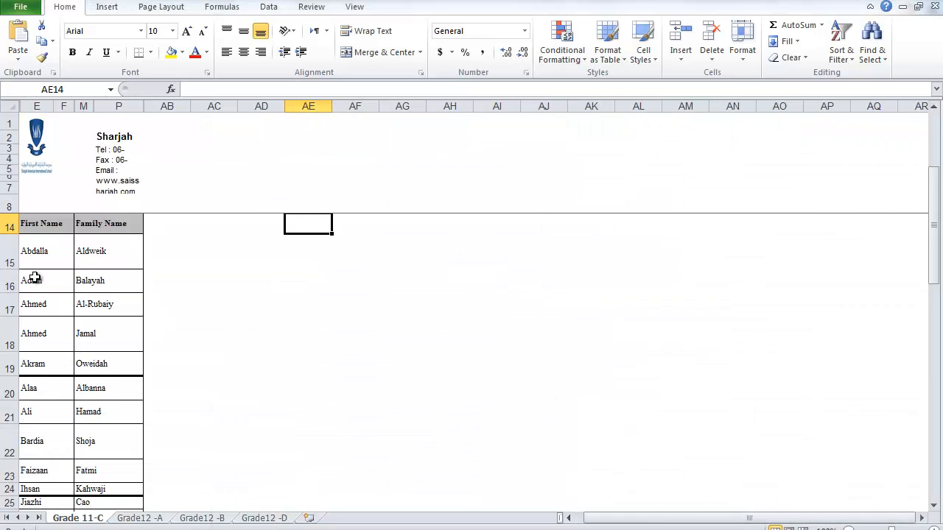
pyautogui.moveTo(938, 240)
pyautogui.mouseDown()
pyautogui.moveTo(937, 256)
pyautogui.moveTo(936, 235)
pyautogui.mouseUp()
pyautogui.moveTo(105, 248); pyautogui.dragTo(98, 356)
pyautogui.hotkey('ctrl', 'c')
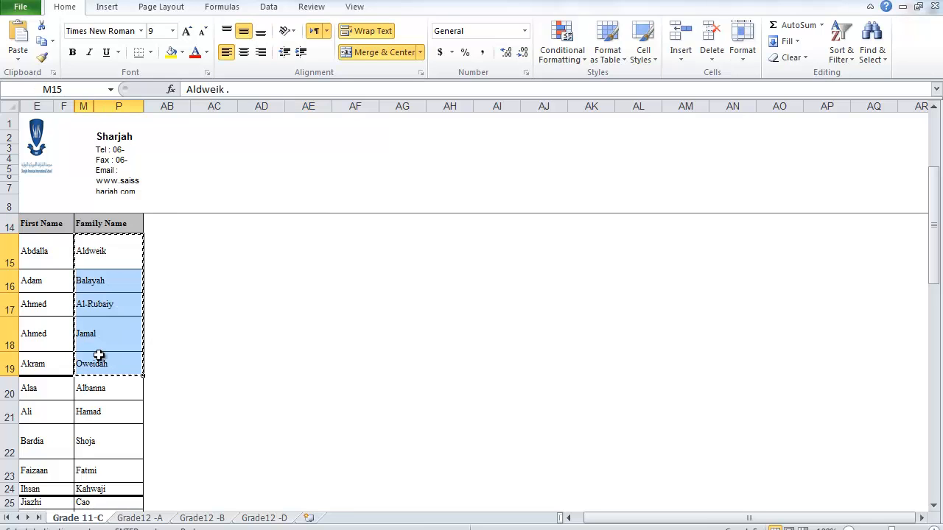
pyautogui.click(332, 528)
pyautogui.click(320, 488)
pyautogui.click(457, 525)
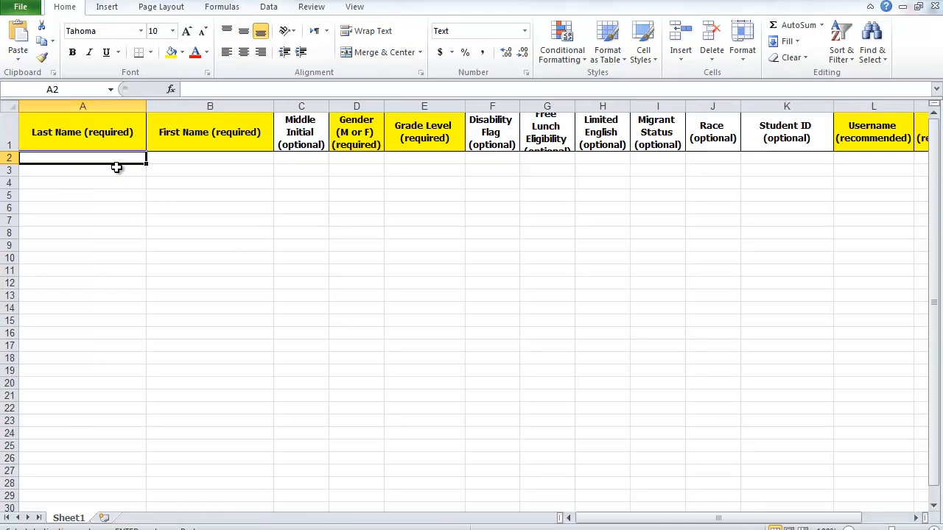
pyautogui.hotkey('ctrl', 'v')
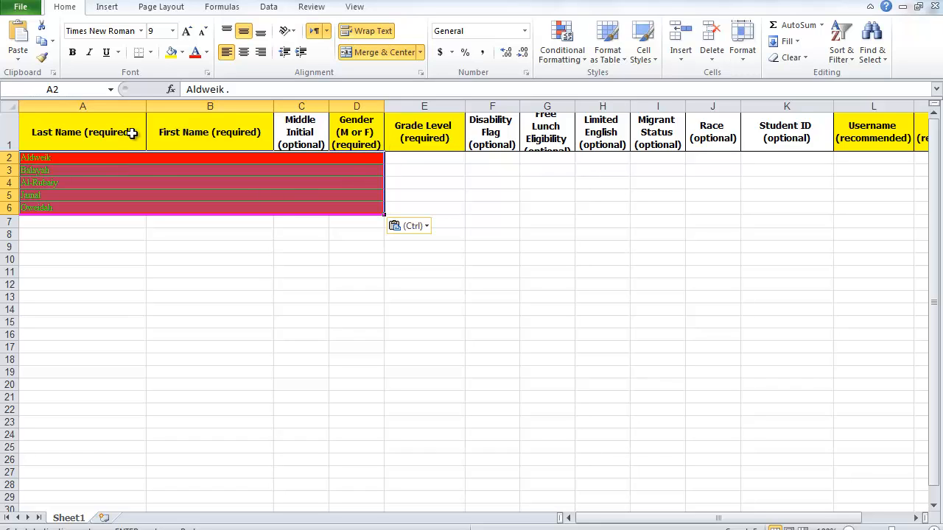
# Unmerge the pasted rows 2–6 and apply All Borders to A2:D6
pyautogui.moveTo(65, 162); pyautogui.dragTo(96, 208)
pyautogui.click(369, 50)
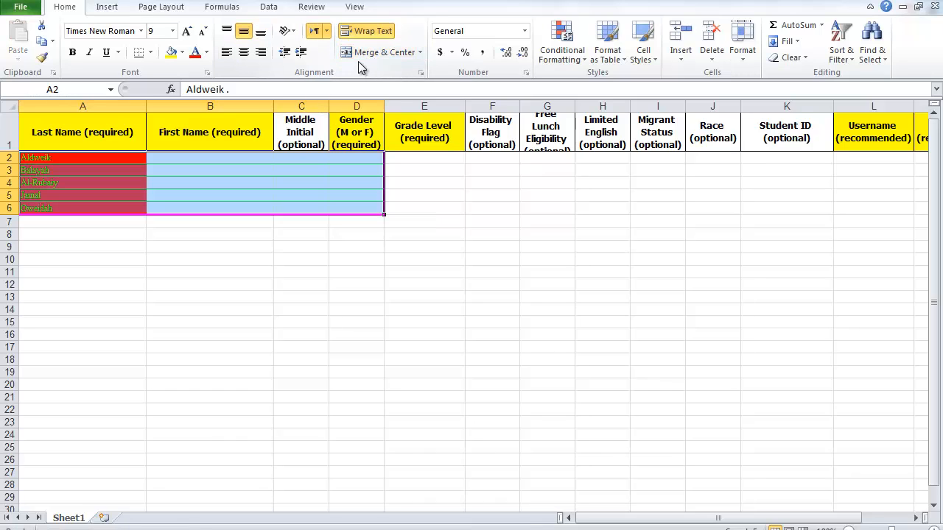
pyautogui.click(285, 229)
pyautogui.moveTo(98, 159); pyautogui.dragTo(336, 211)
pyautogui.click(151, 52)
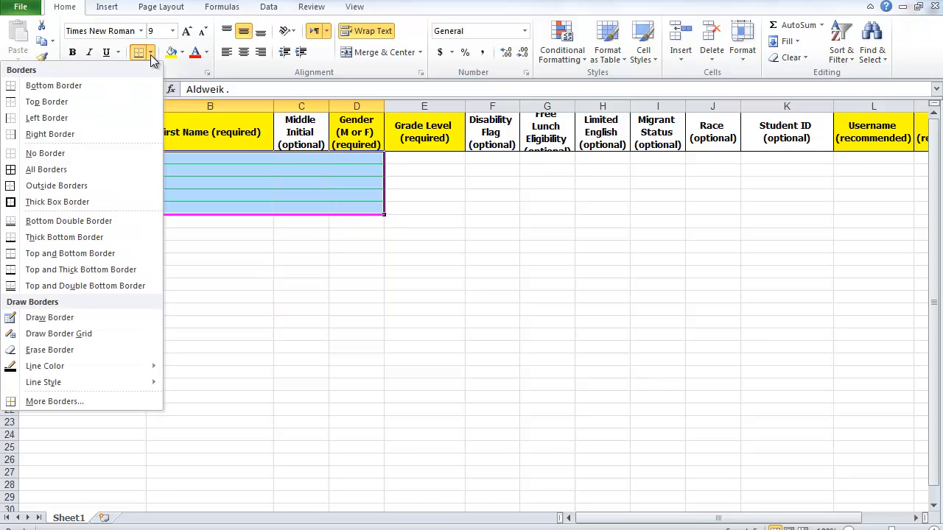
pyautogui.click(40, 187)
pyautogui.click(160, 234)
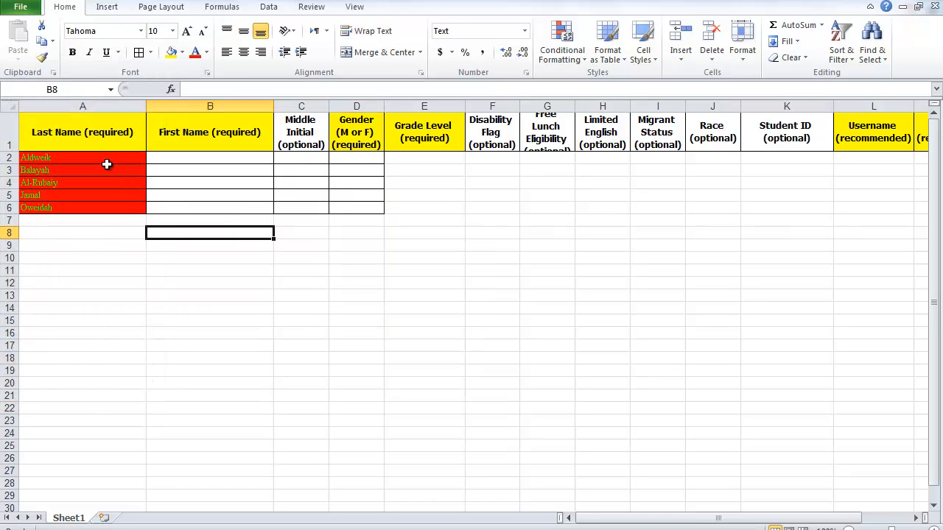
# Give the last names in A2:A6 a white fill, black text and centre alignment
pyautogui.moveTo(102, 160); pyautogui.dragTo(95, 202)
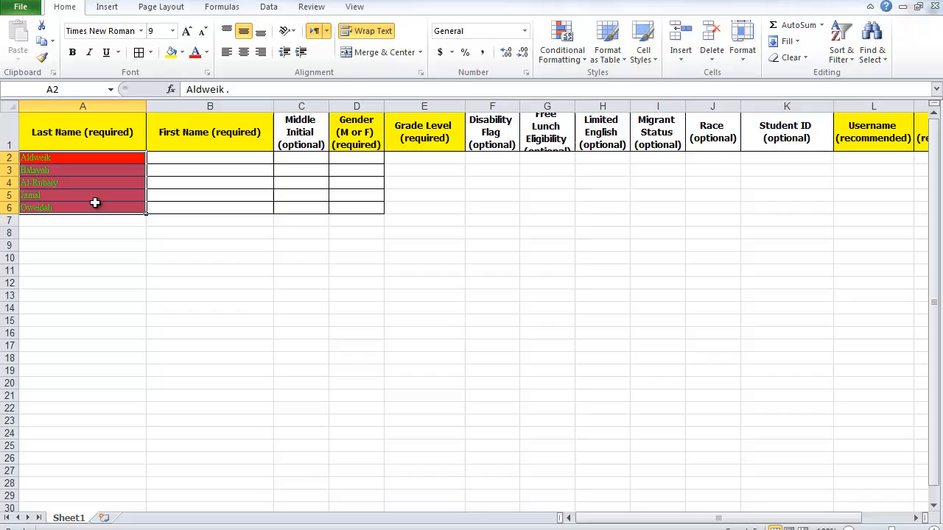
pyautogui.click(182, 53)
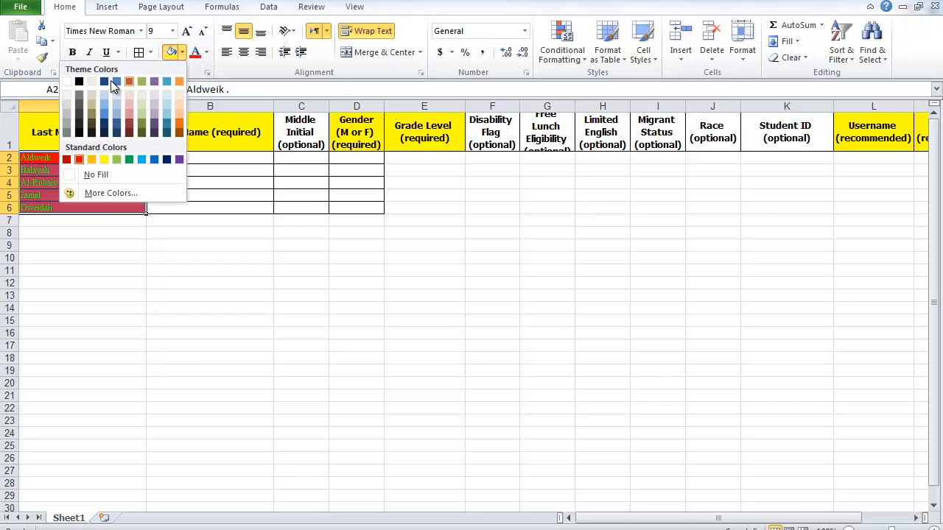
pyautogui.click(69, 82)
pyautogui.click(206, 53)
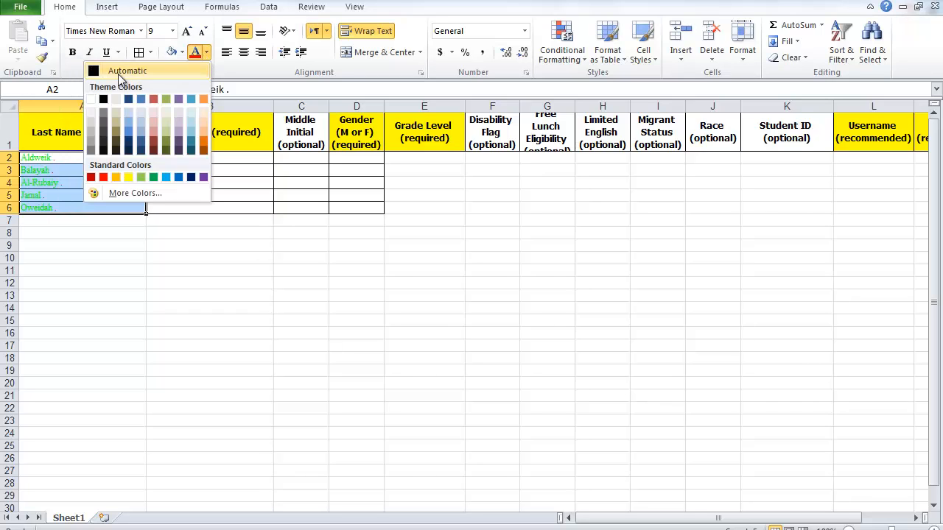
pyautogui.click(110, 69)
pyautogui.click(243, 52)
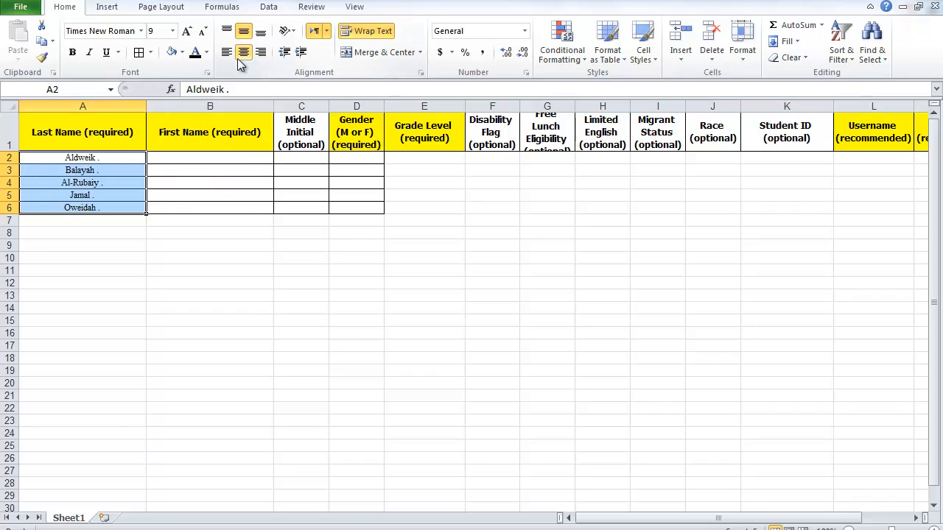
pyautogui.click(204, 157)
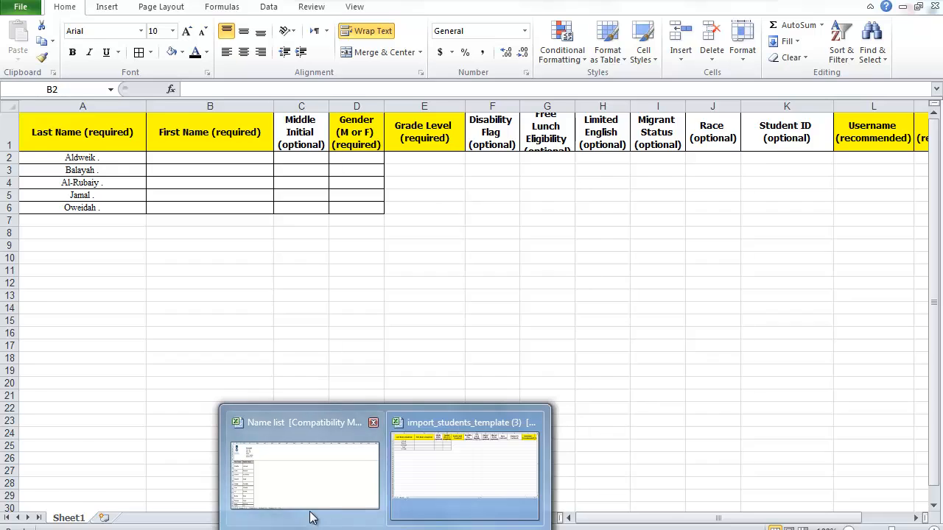
# Copy the first names Abdalla through Akram (E15:E19) from the Name list workbook
pyautogui.click(312, 508)
pyautogui.moveTo(37, 250); pyautogui.dragTo(42, 366)
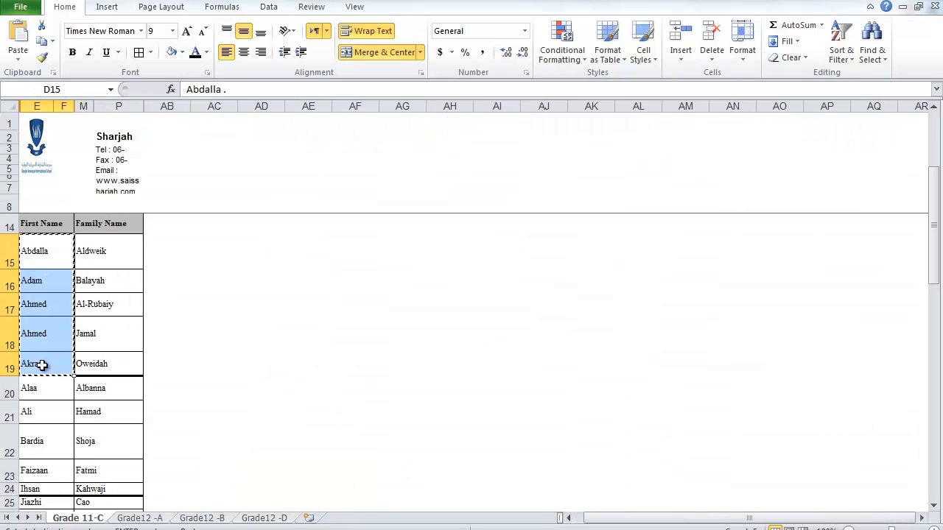
pyautogui.moveTo(245, 486)
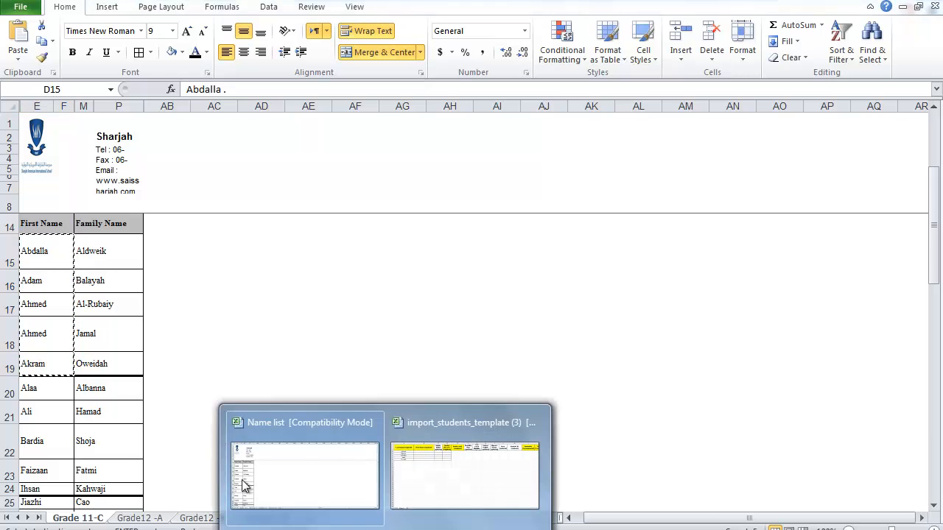
pyautogui.click(297, 476)
pyautogui.click(390, 529)
pyautogui.rightClick(418, 520)
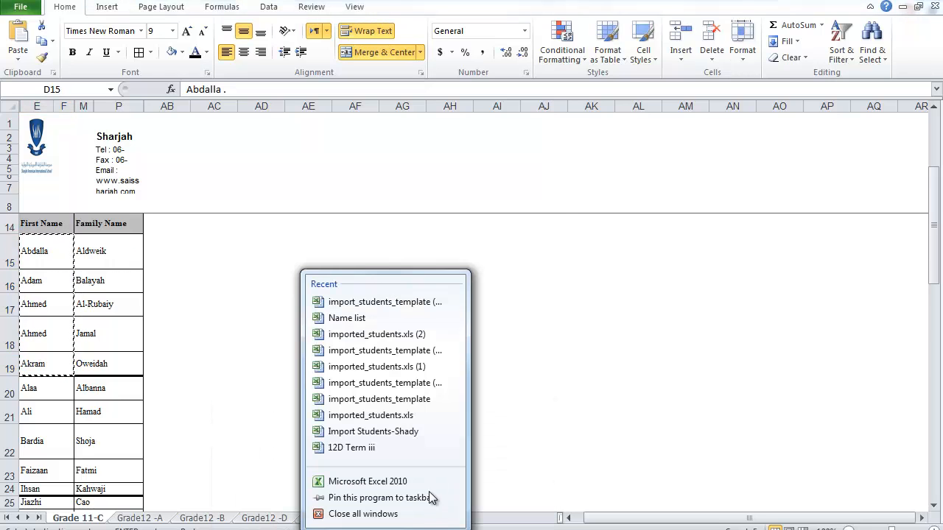
# Paste the first names at B2 of import_students_template and unmerge the pasted cells
pyautogui.click(390, 529)
pyautogui.click(446, 514)
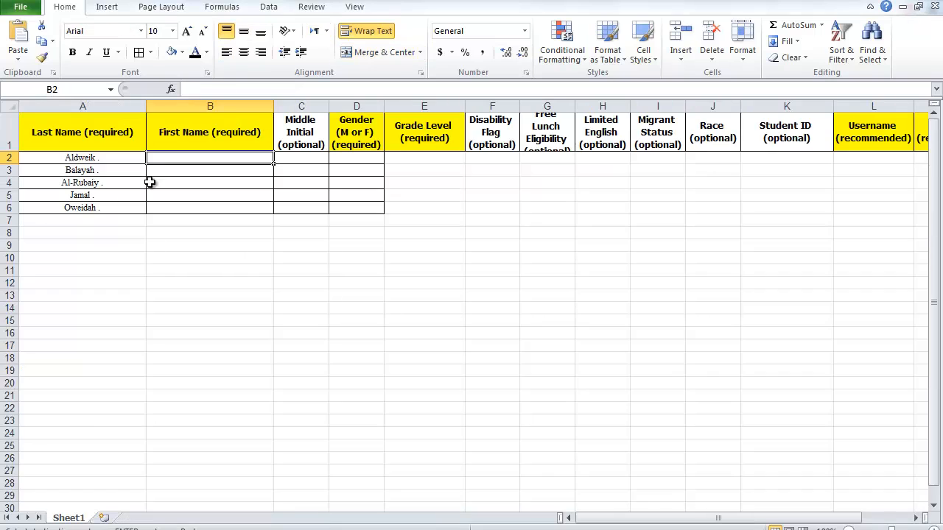
pyautogui.write('Abdalla . Adam Ahmed Ahmed Akram')
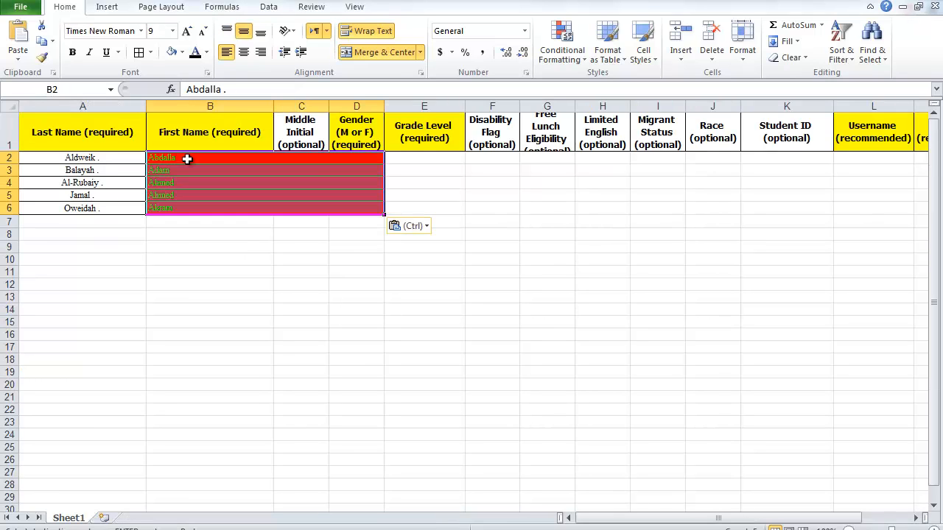
pyautogui.moveTo(182, 158); pyautogui.dragTo(264, 212)
pyautogui.click(355, 53)
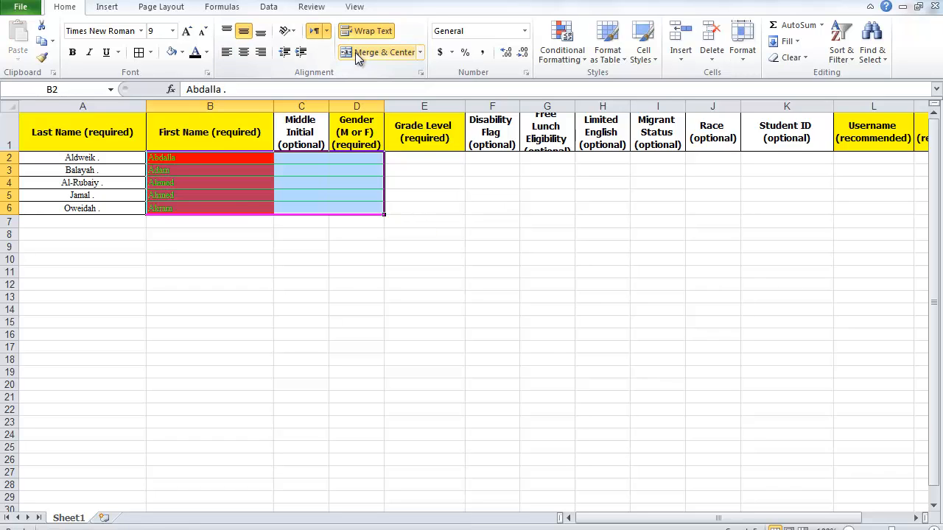
# Format B2:B6 with black text, no fill, centre alignment and borders
pyautogui.click(253, 207)
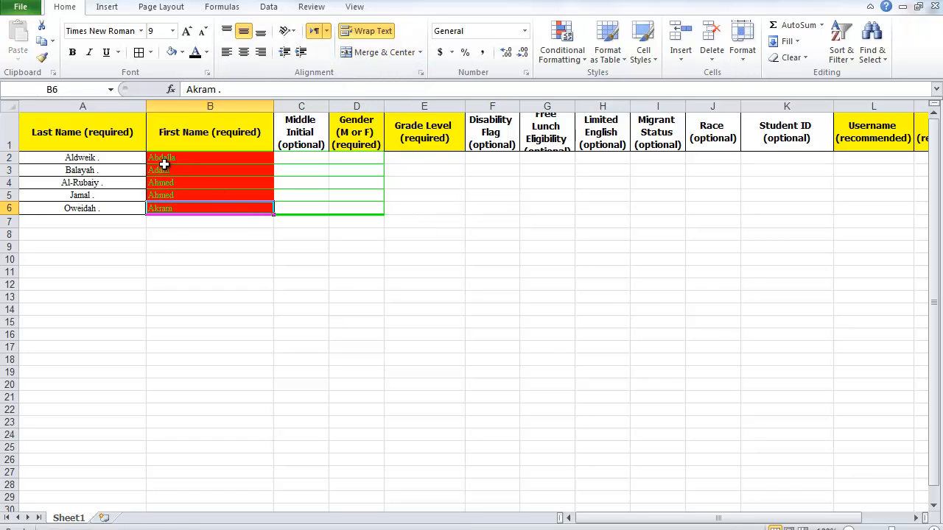
pyautogui.moveTo(164, 165); pyautogui.dragTo(174, 206)
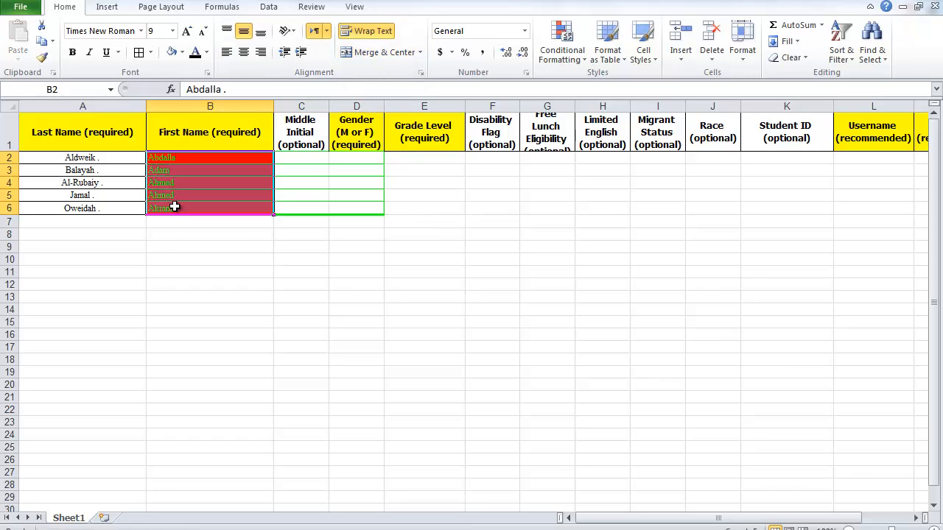
pyautogui.click(196, 55)
pyautogui.click(171, 51)
pyautogui.click(244, 54)
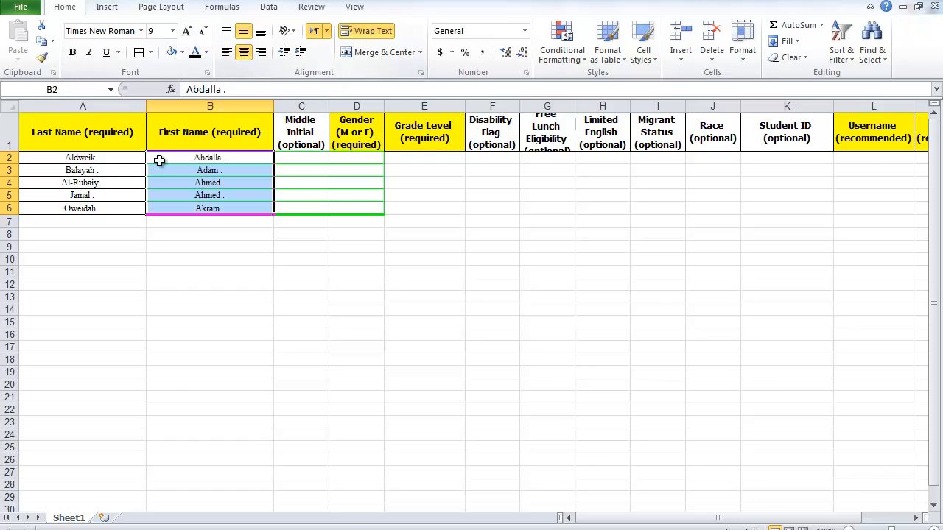
pyautogui.click(112, 161)
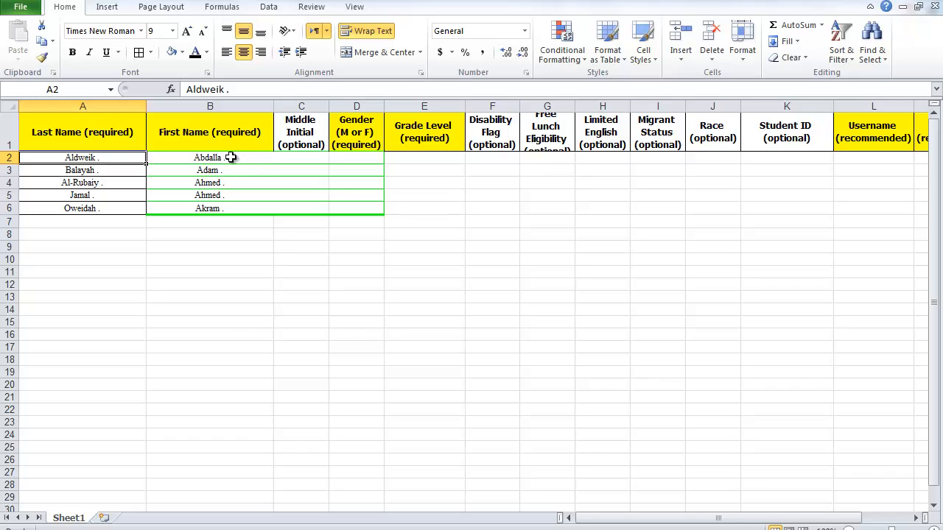
pyautogui.moveTo(199, 157); pyautogui.dragTo(208, 203)
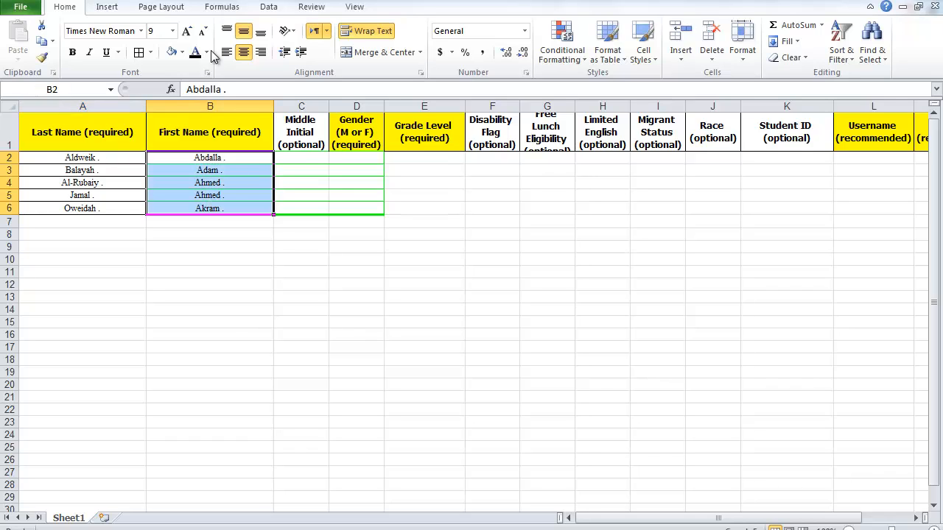
pyautogui.click(139, 52)
pyautogui.click(218, 283)
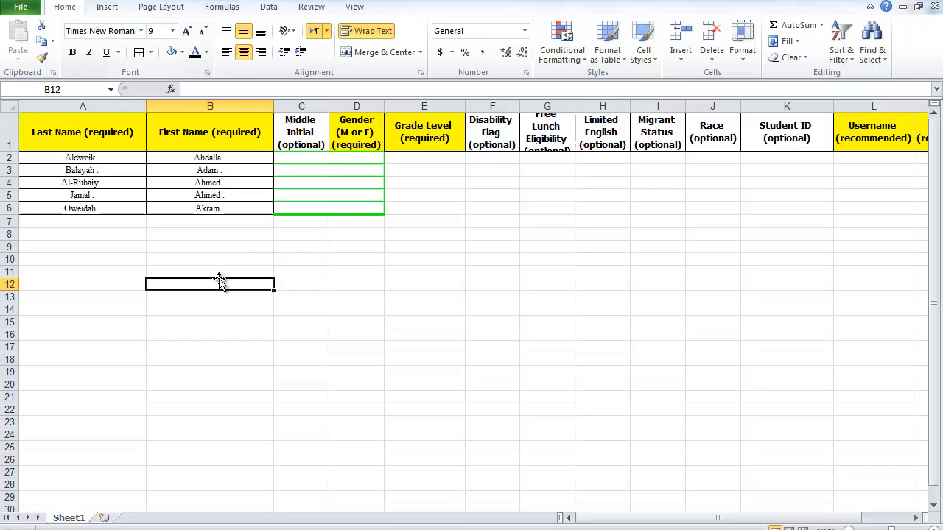
pyautogui.click(225, 159)
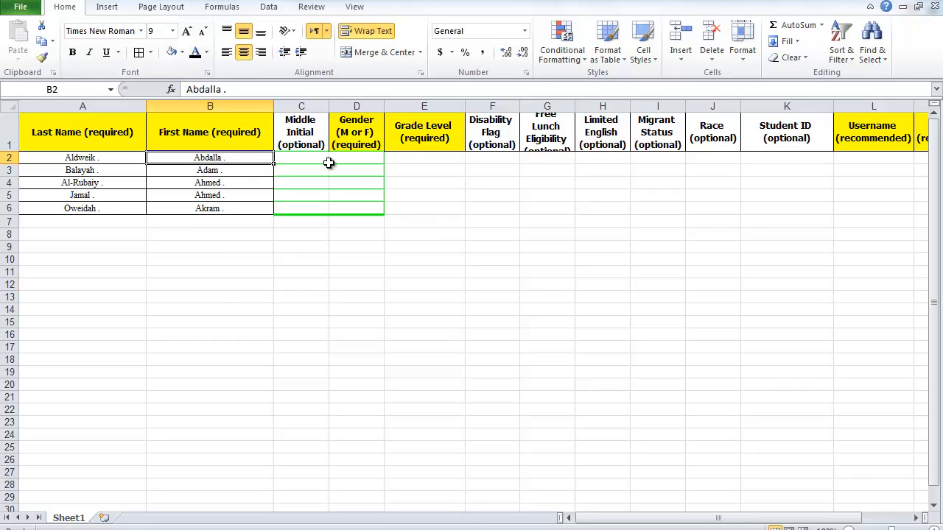
# Enter m as Gender in D2, fill it down to D6, and center it
pyautogui.click(352, 159)
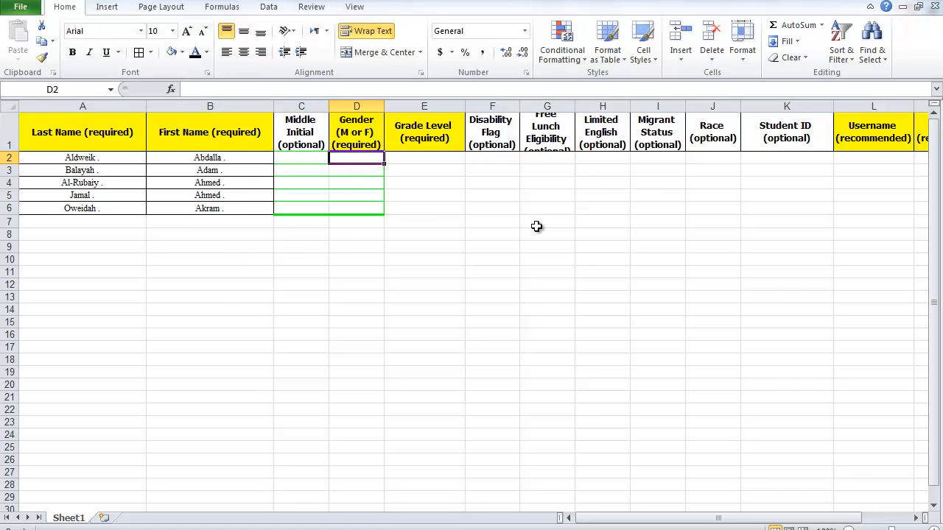
pyautogui.write('m')
pyautogui.moveTo(384, 163); pyautogui.dragTo(380, 211)
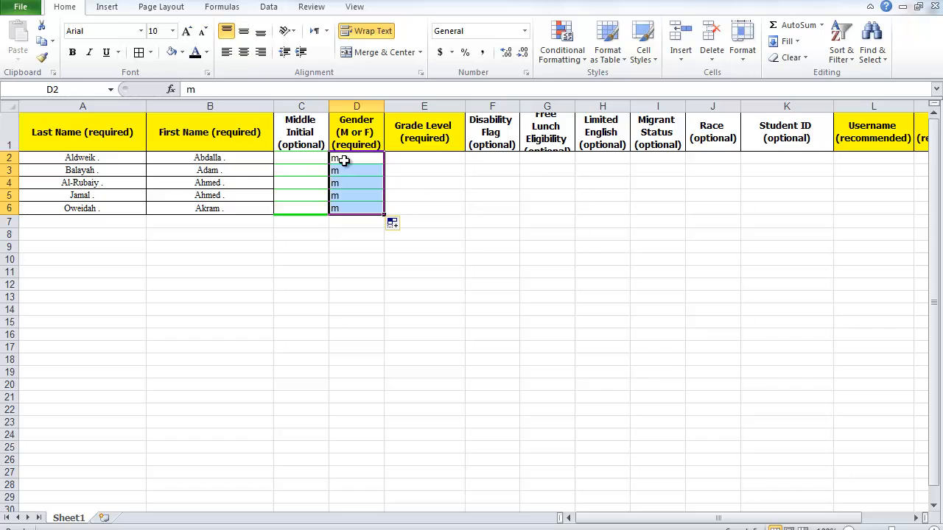
pyautogui.click(244, 53)
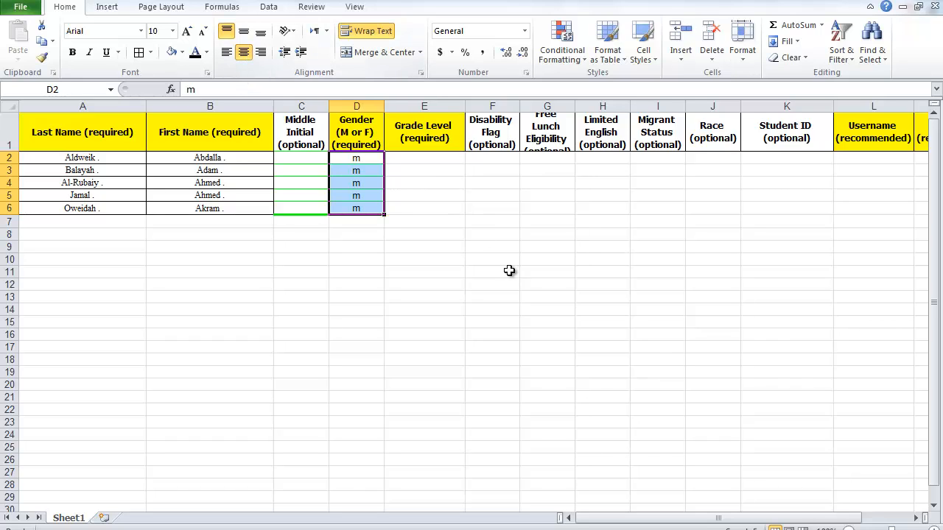
# Fill Grade Level 10 into E2:E6 and center the column
pyautogui.click(426, 162)
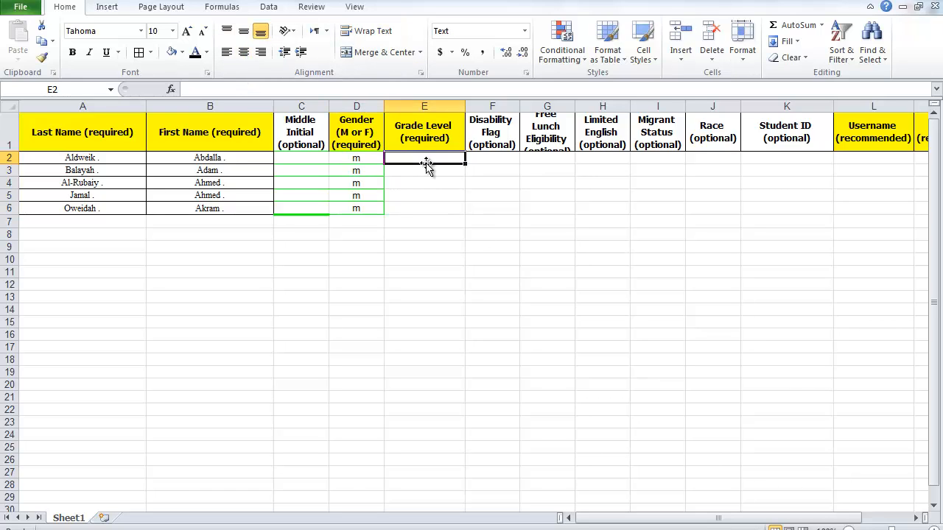
pyautogui.write('10')
pyautogui.press('Return')
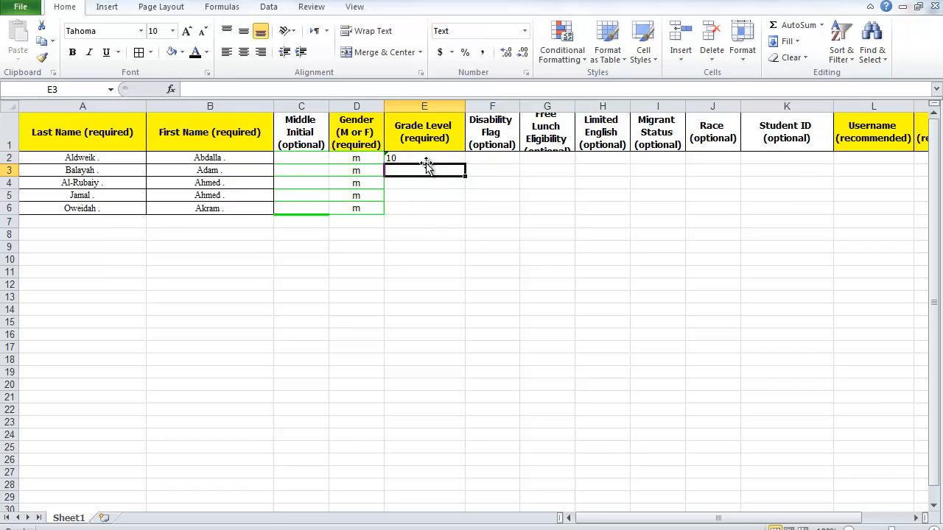
pyautogui.click(458, 160)
pyautogui.moveTo(466, 163); pyautogui.dragTo(464, 212)
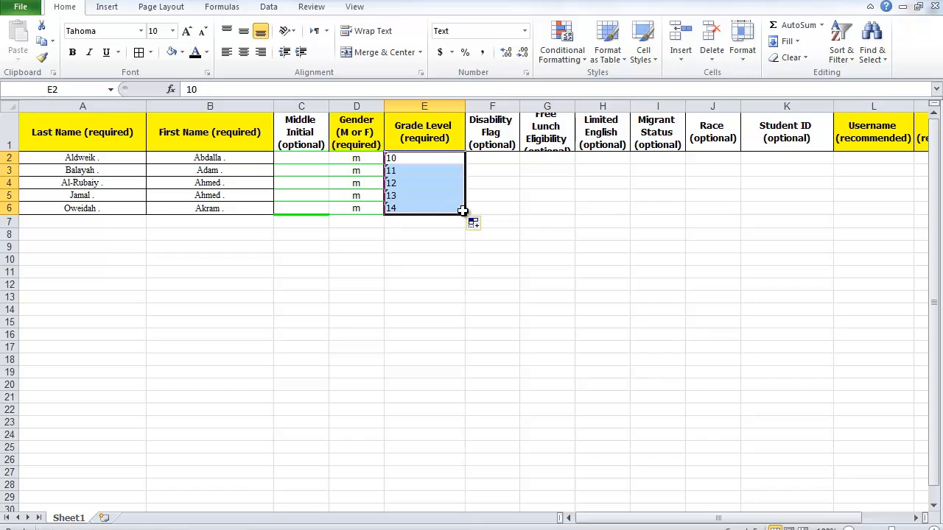
pyautogui.click(410, 158)
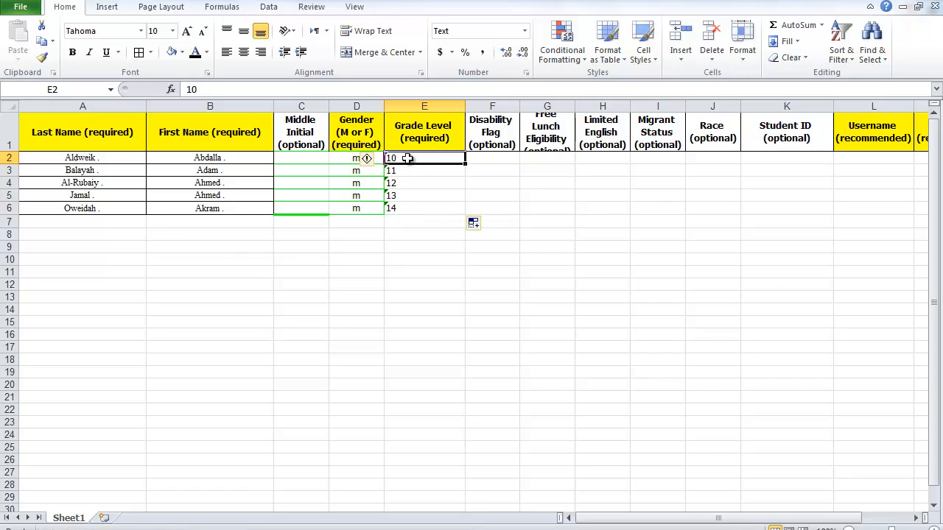
pyautogui.click(404, 170)
pyautogui.write('10')
pyautogui.press('Return')
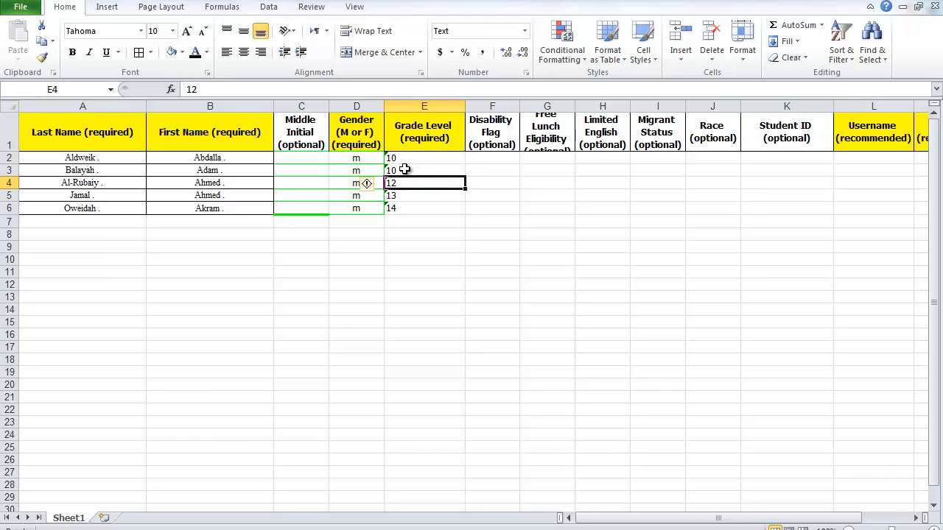
pyautogui.moveTo(399, 158); pyautogui.dragTo(464, 213)
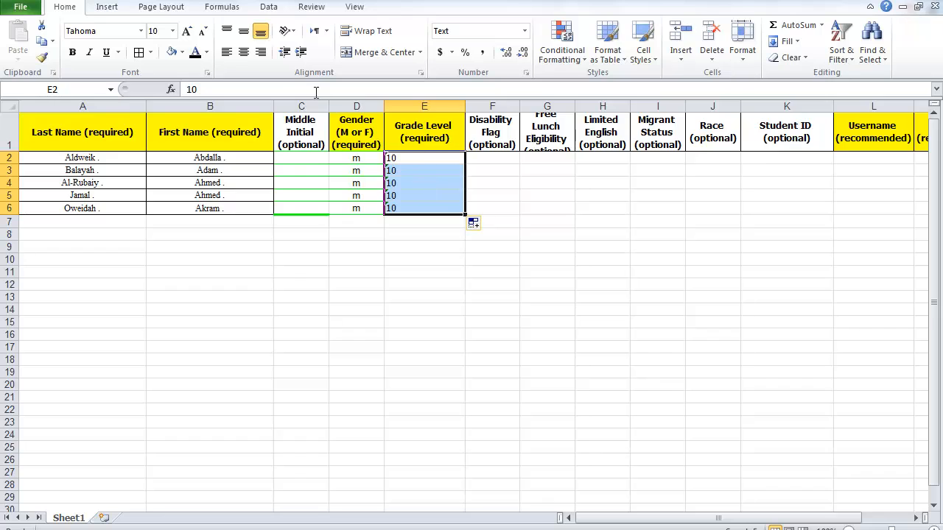
pyautogui.click(244, 52)
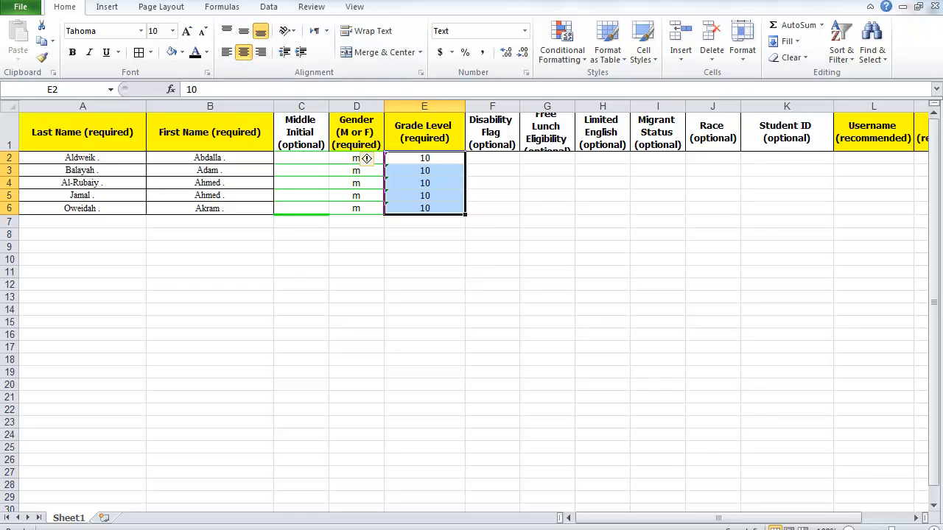
# Close the Name list workbook without saving its changes
pyautogui.moveTo(718, 518); pyautogui.dragTo(744, 518)
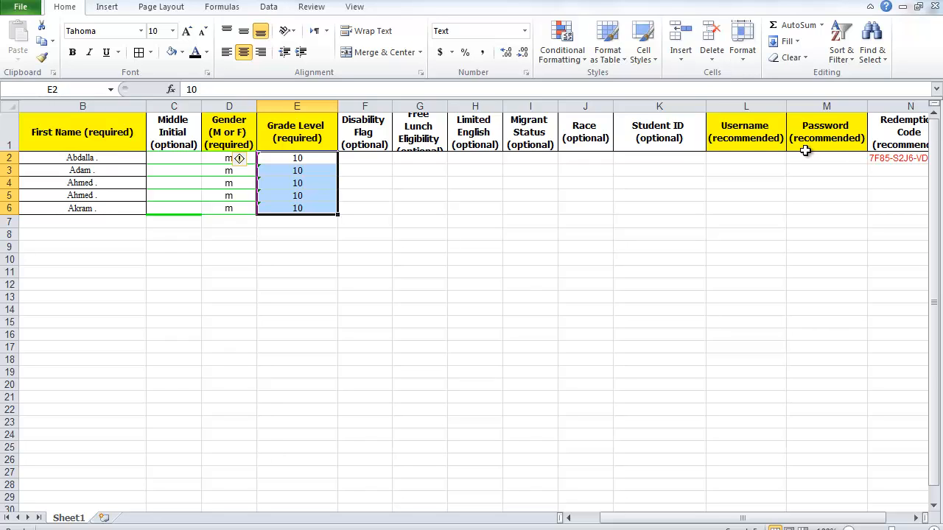
pyautogui.click(762, 158)
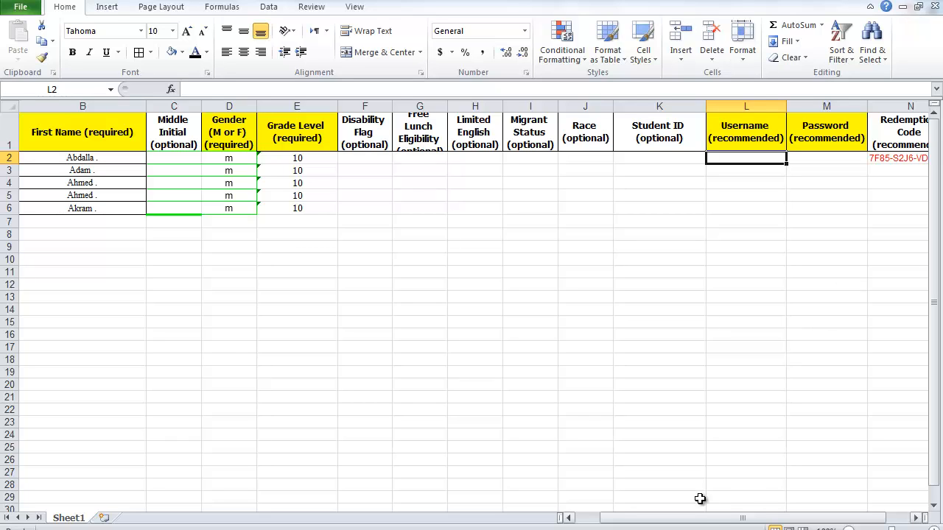
pyautogui.moveTo(699, 523); pyautogui.dragTo(576, 523)
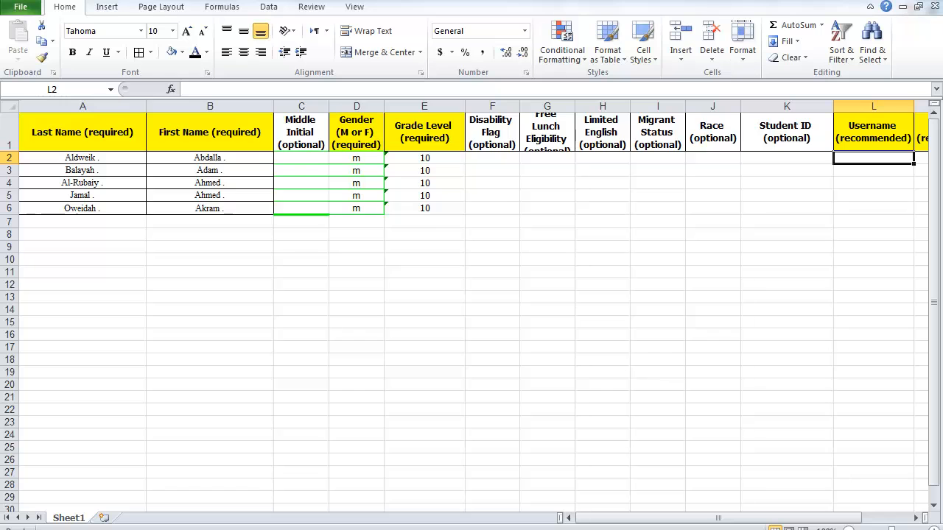
pyautogui.hotkey('alt', 'Tab')
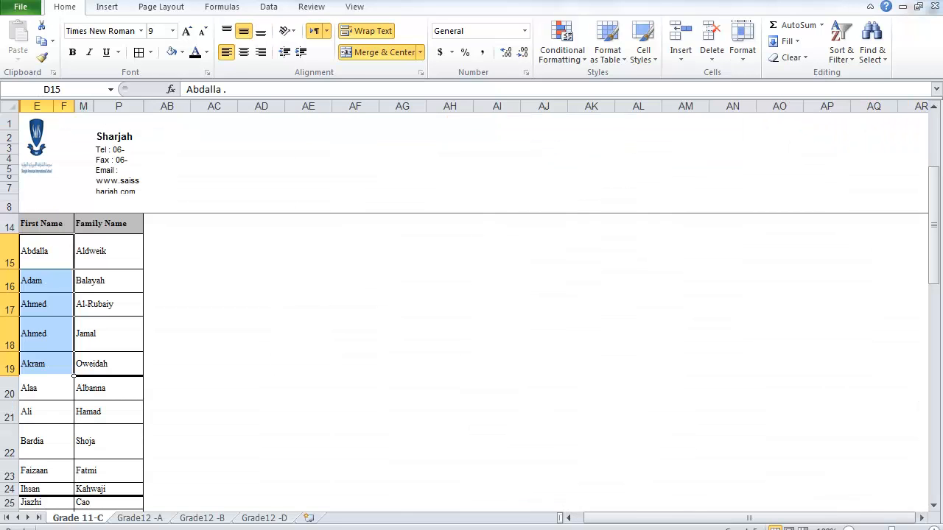
pyautogui.hotkey('ctrl', 'w')
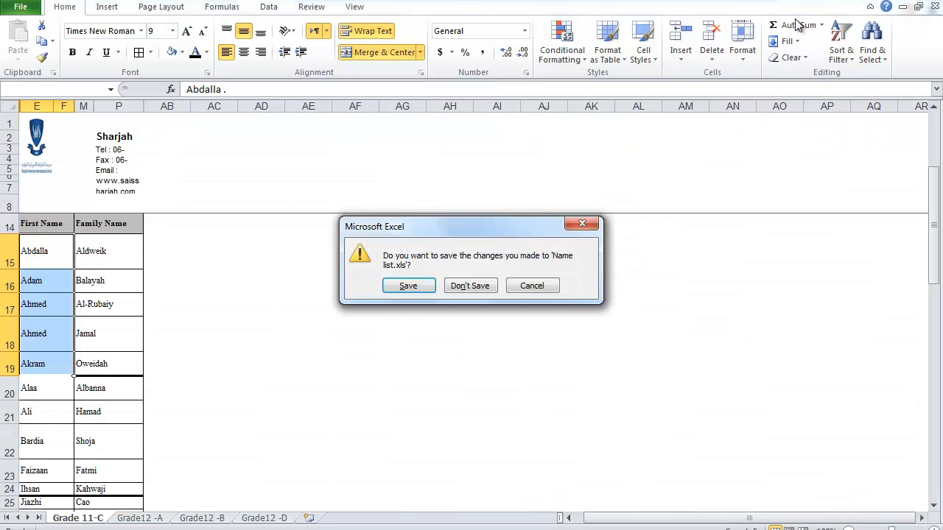
pyautogui.click(468, 286)
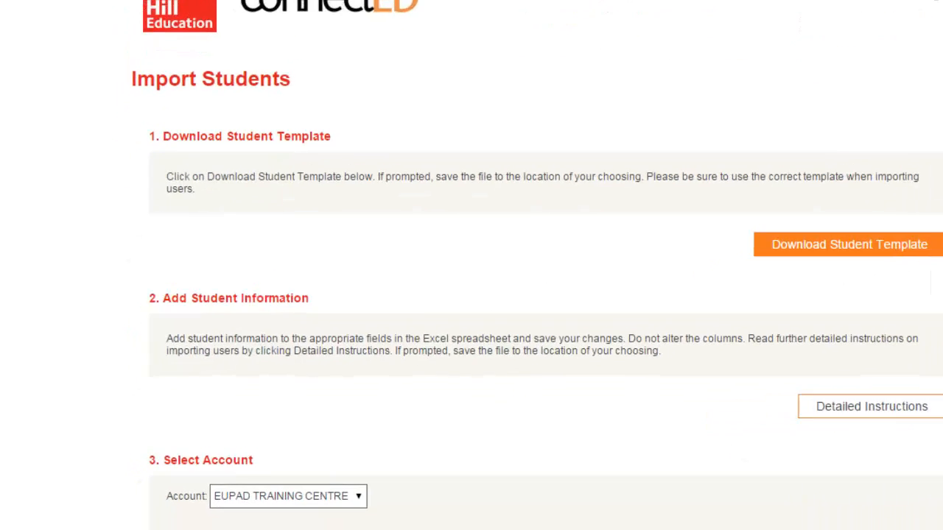
# Attach import_students_template (3).xls to the student import and run Check File for Errors
pyautogui.moveTo(934, 276); pyautogui.dragTo(934, 369)
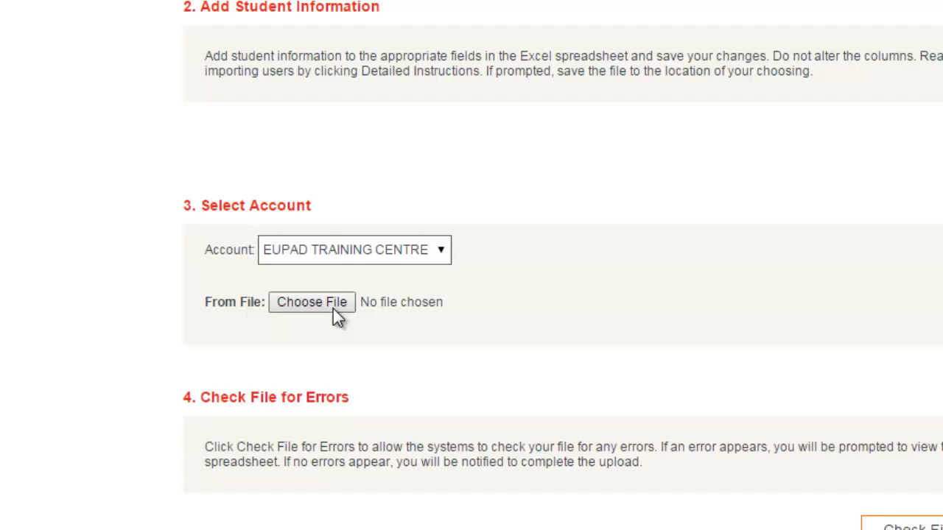
pyautogui.click(533, 221)
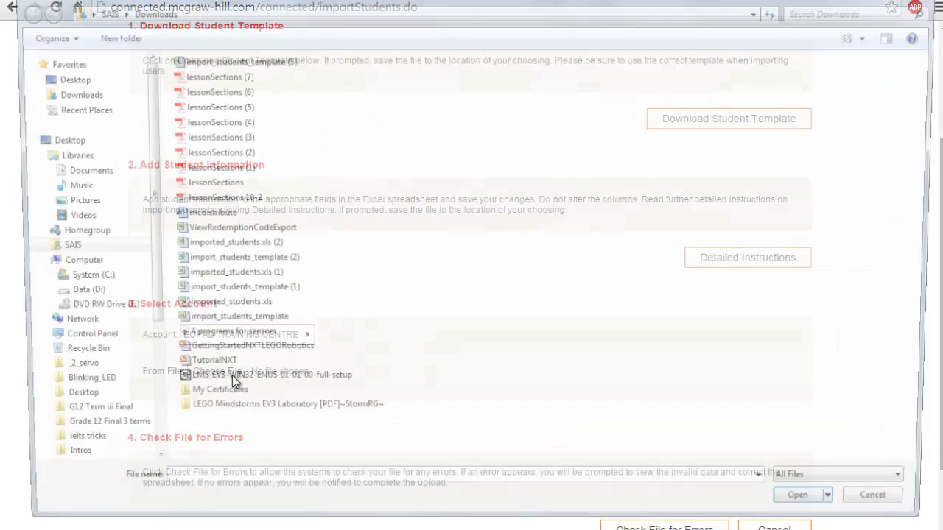
pyautogui.click(262, 60)
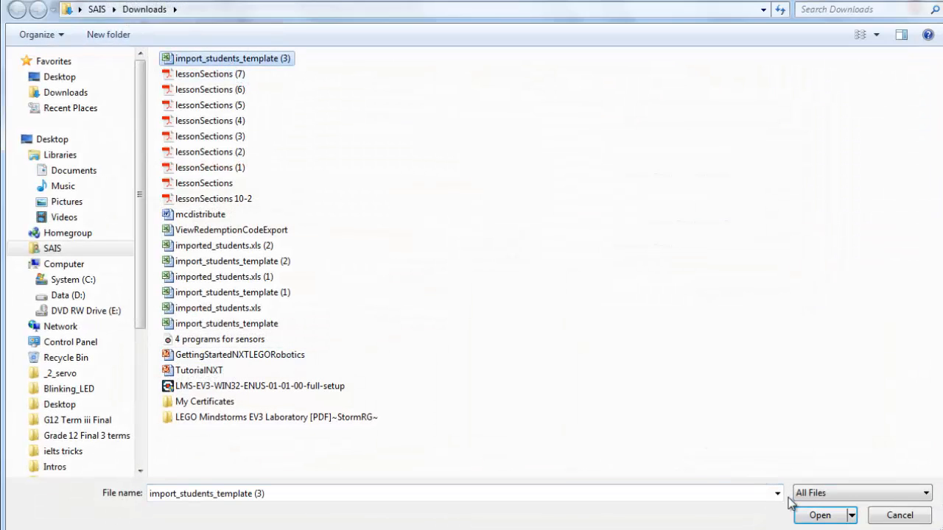
pyautogui.click(818, 515)
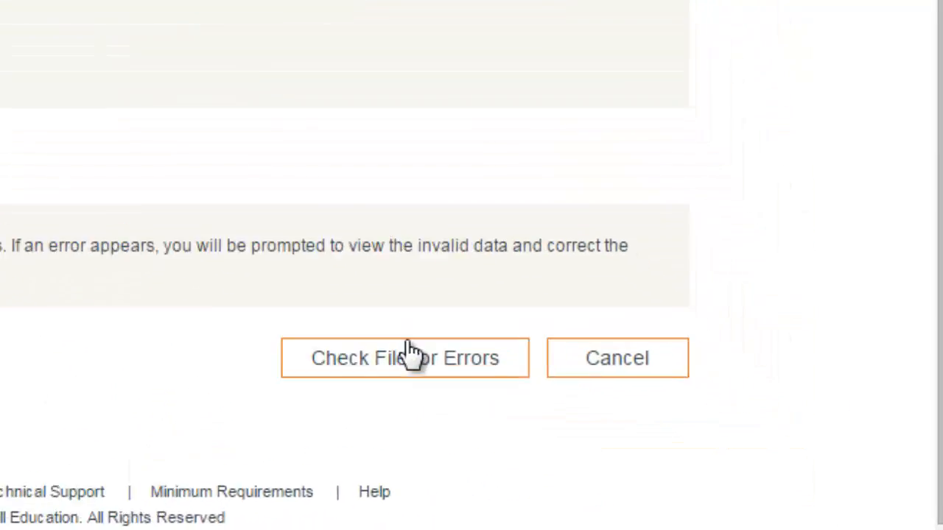
pyautogui.click(221, 324)
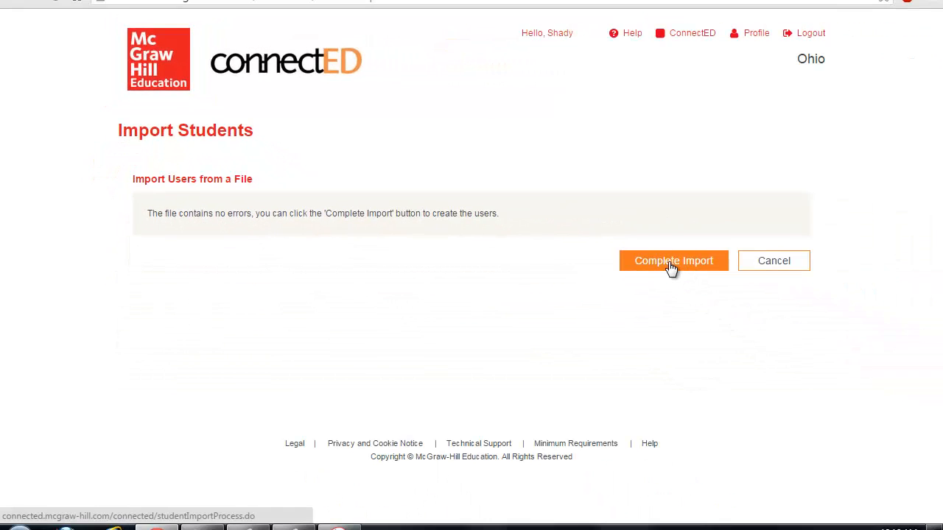
# Complete the import, review the Pending file's name and upload date, then go to My Files
pyautogui.click(669, 264)
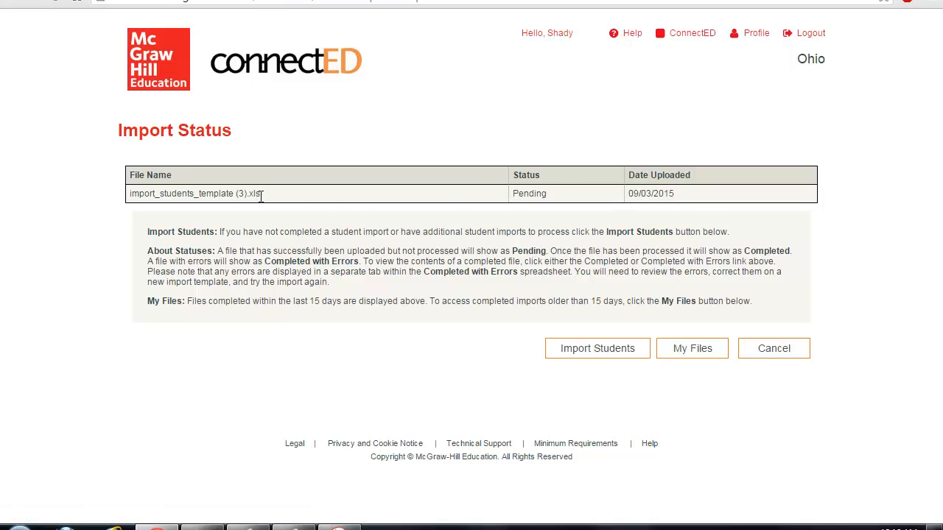
pyautogui.moveTo(261, 195); pyautogui.dragTo(137, 201)
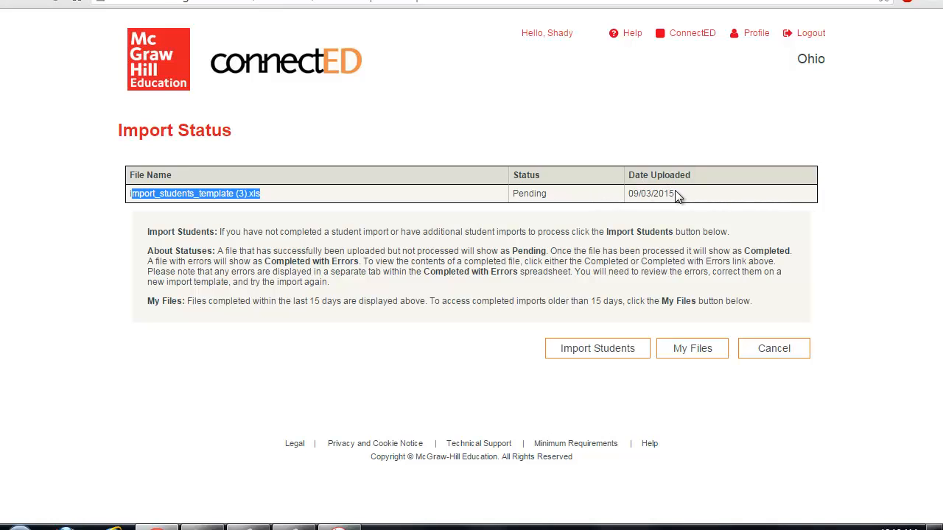
pyautogui.moveTo(674, 195); pyautogui.dragTo(631, 193)
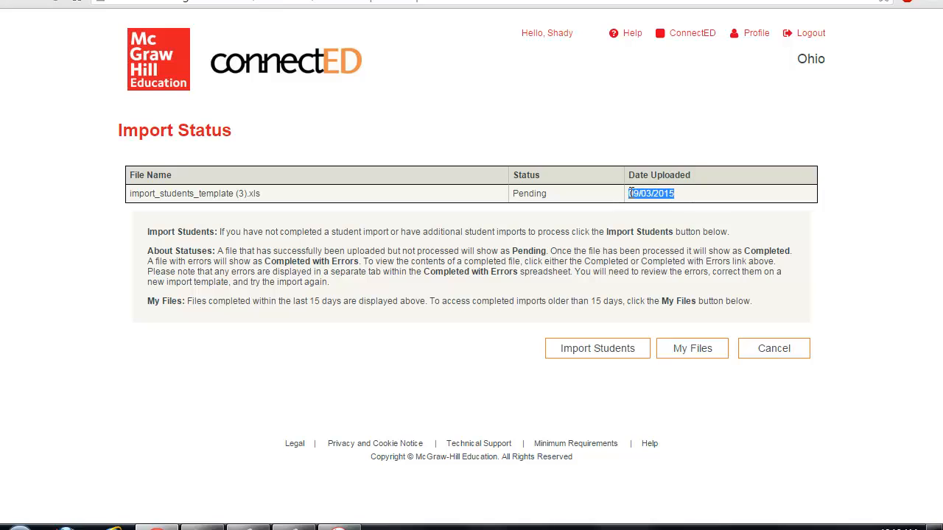
pyautogui.click(531, 276)
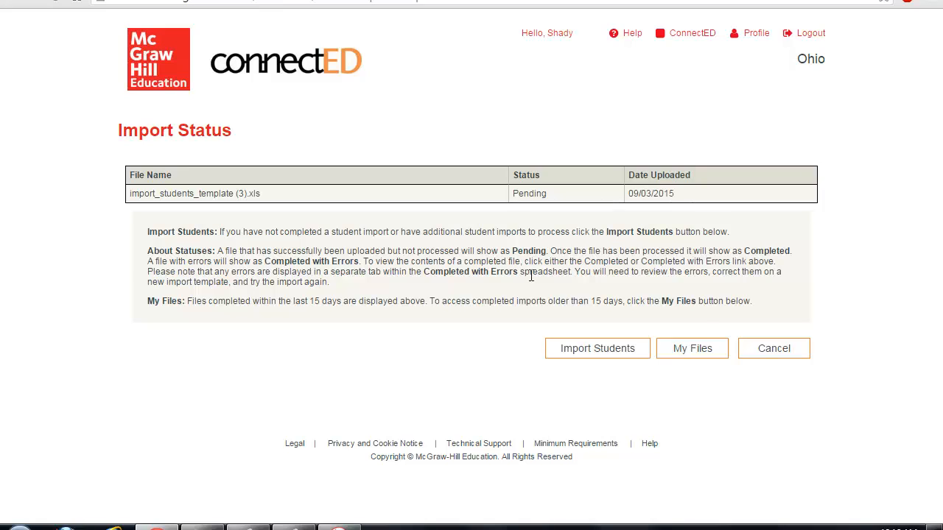
pyautogui.click(694, 349)
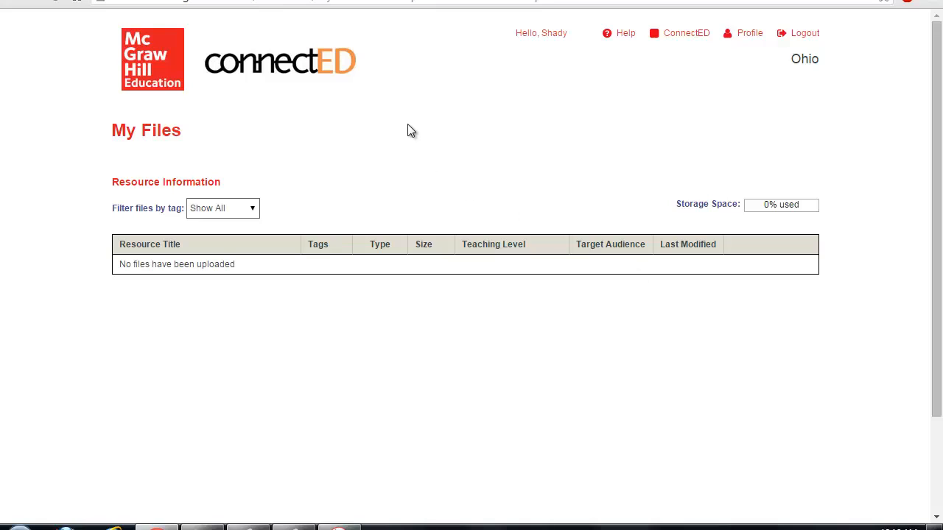
# Leave My Files and return to the Import Students page
pyautogui.click(231, 211)
pyautogui.click(476, 219)
pyautogui.click(12, 2)
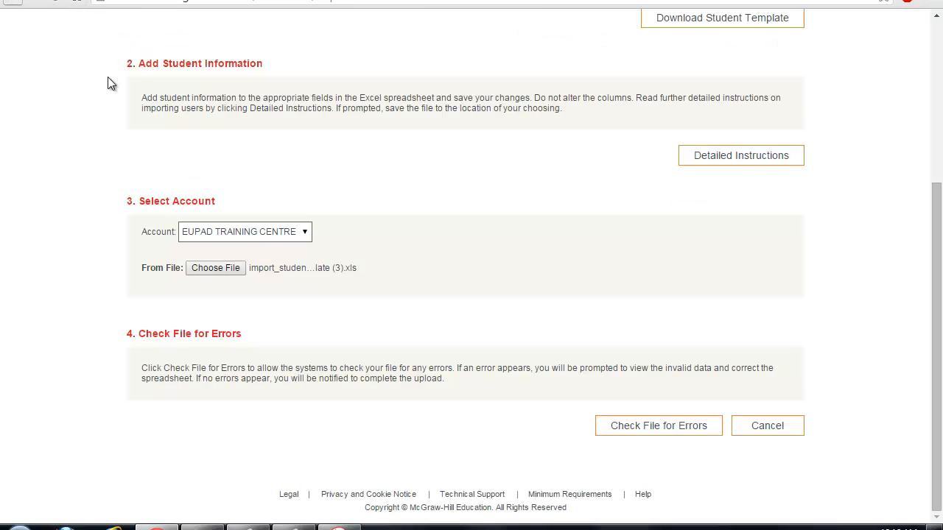
pyautogui.click(669, 429)
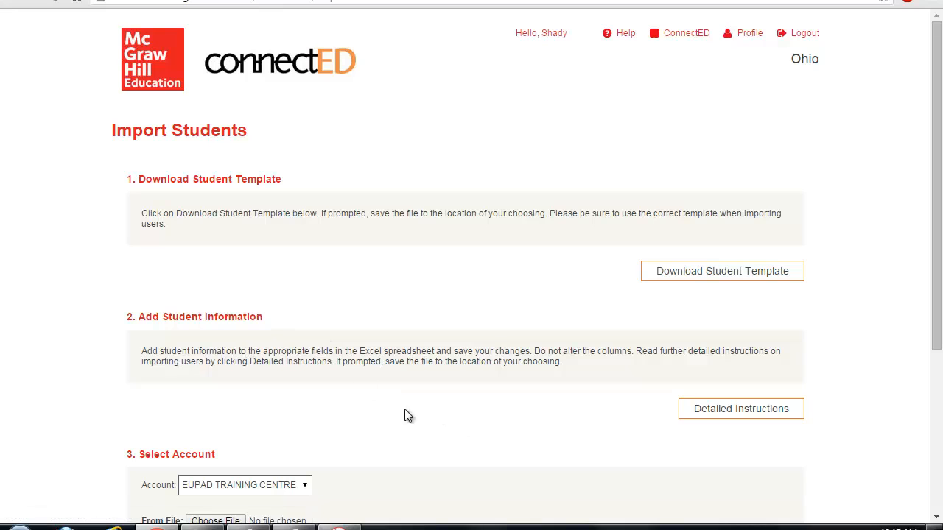
pyautogui.scroll(-3, 310, 368)
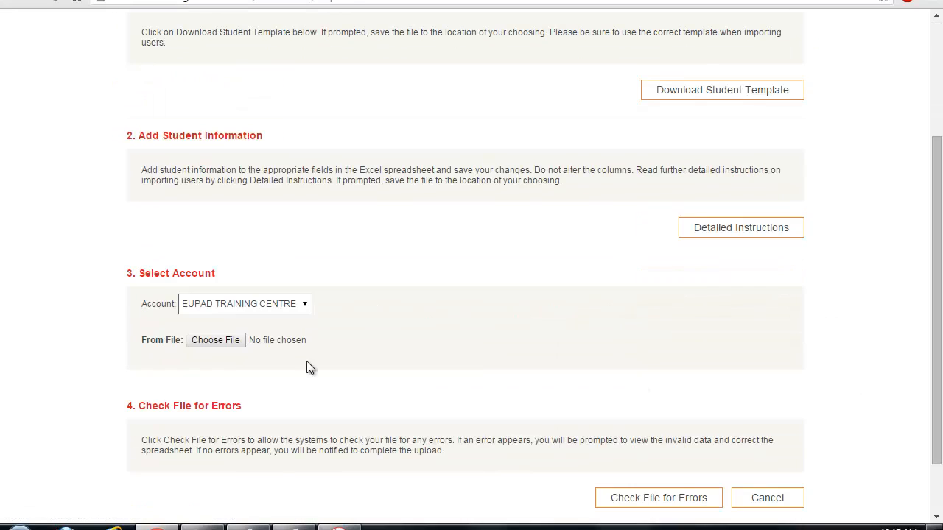
# Re-attach import_students_template (3).xls, check it, and complete the import despite duplicate names
pyautogui.click(206, 345)
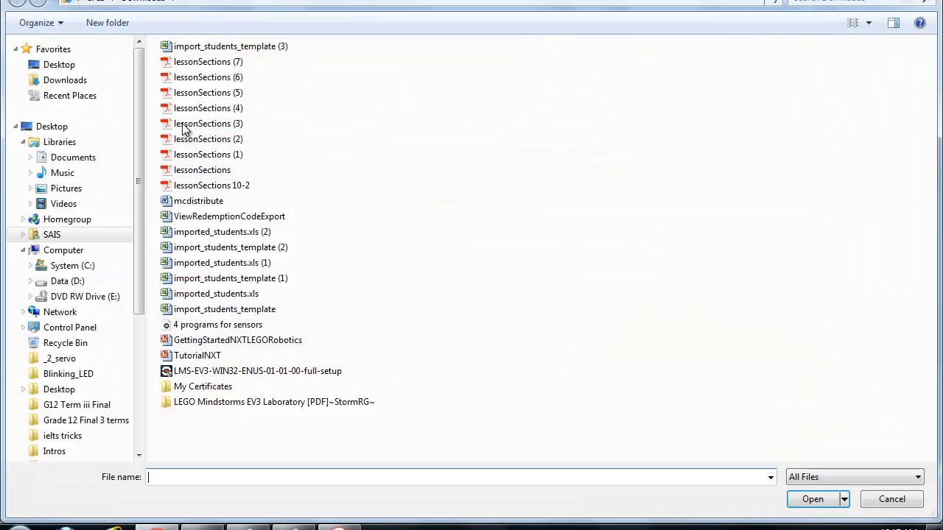
pyautogui.click(186, 47)
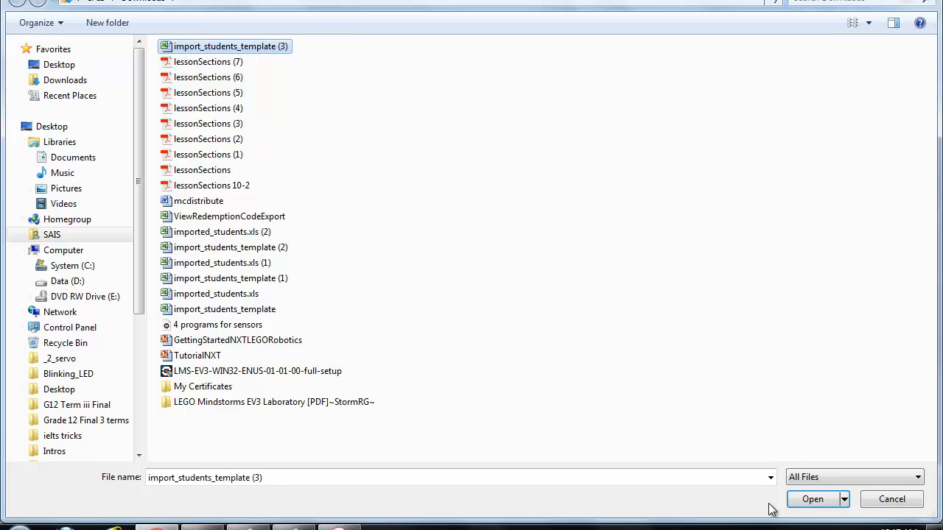
pyautogui.click(810, 500)
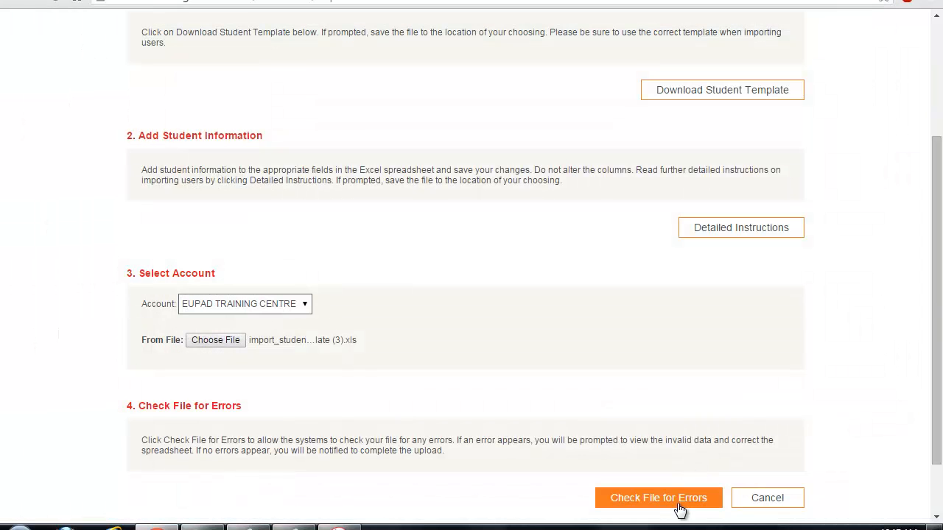
pyautogui.click(678, 505)
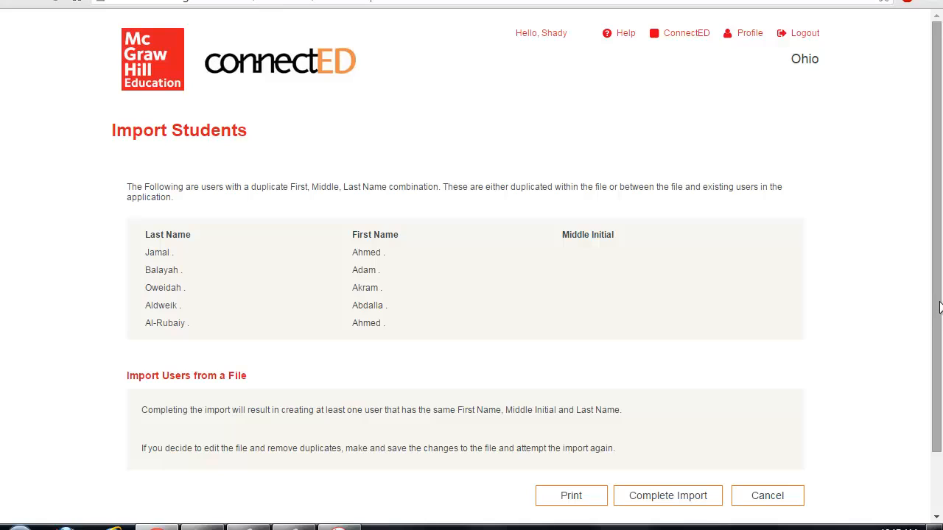
pyautogui.scroll(-2, 939, 307)
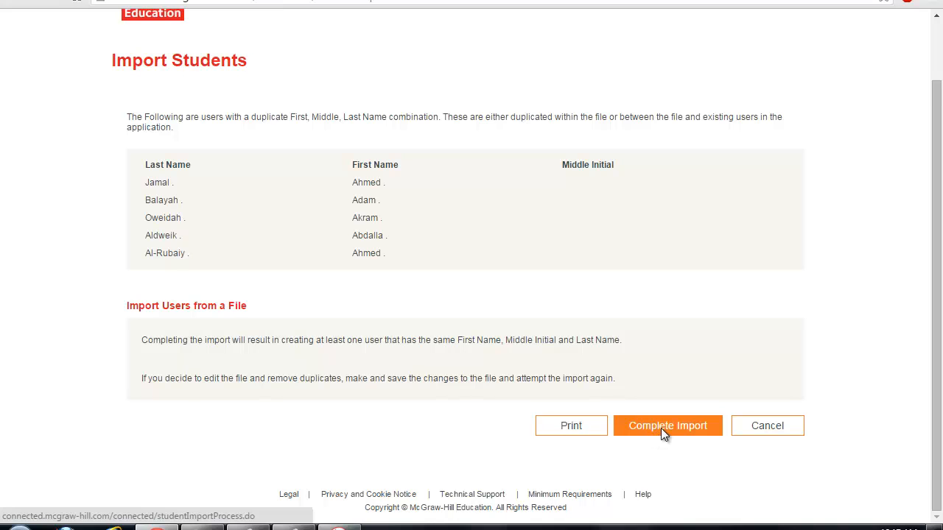
pyautogui.click(661, 428)
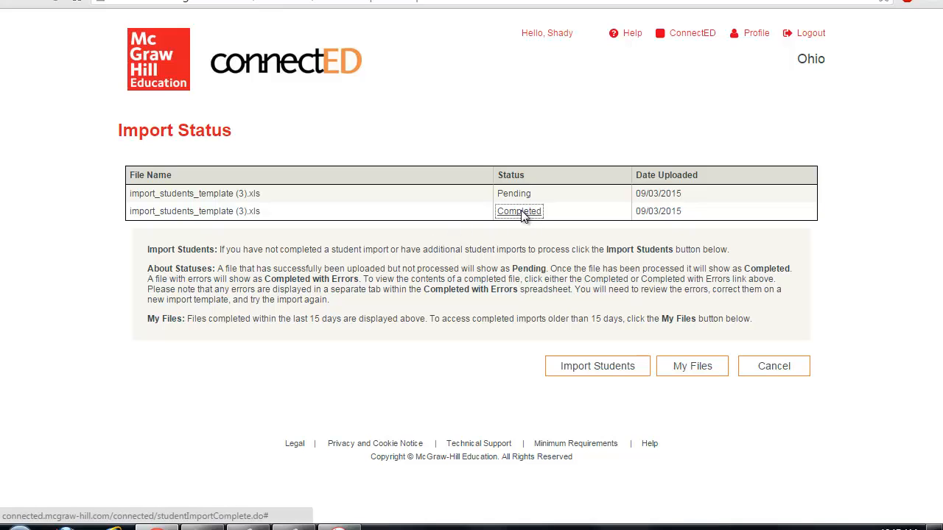
# Download the completed import's results as imported_students.xls
pyautogui.click(520, 212)
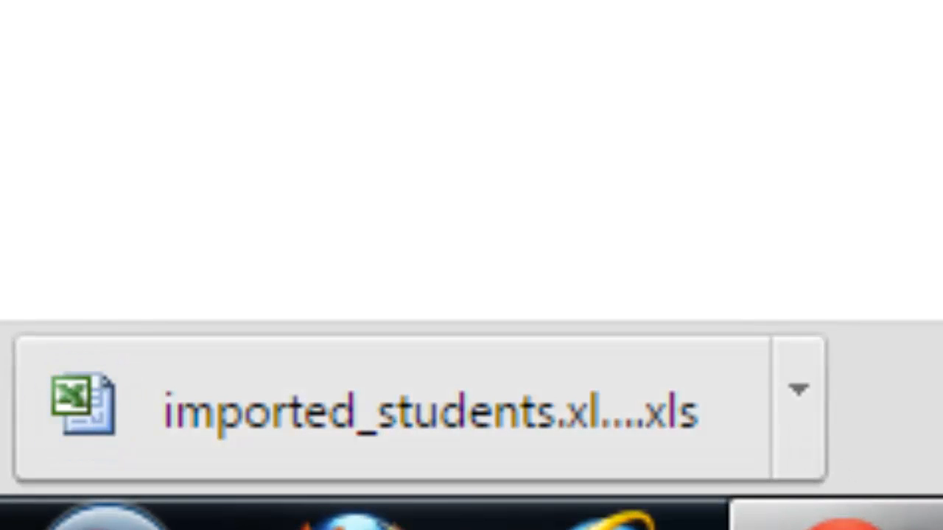
# Open the downloaded imported_students file and select the generated usernames and passwords in L2:M6
pyautogui.click(615, 440)
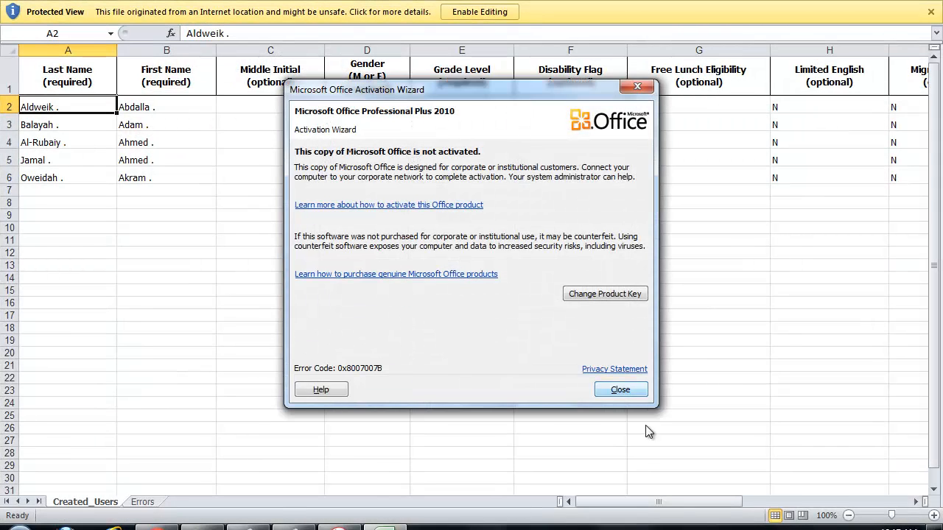
pyautogui.click(625, 391)
pyautogui.moveTo(621, 505); pyautogui.dragTo(735, 518)
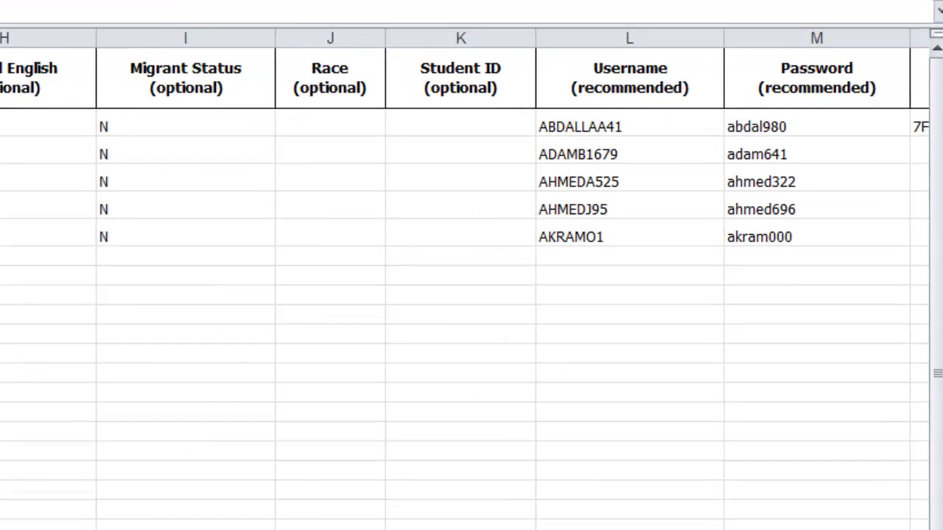
pyautogui.moveTo(598, 124); pyautogui.dragTo(598, 235)
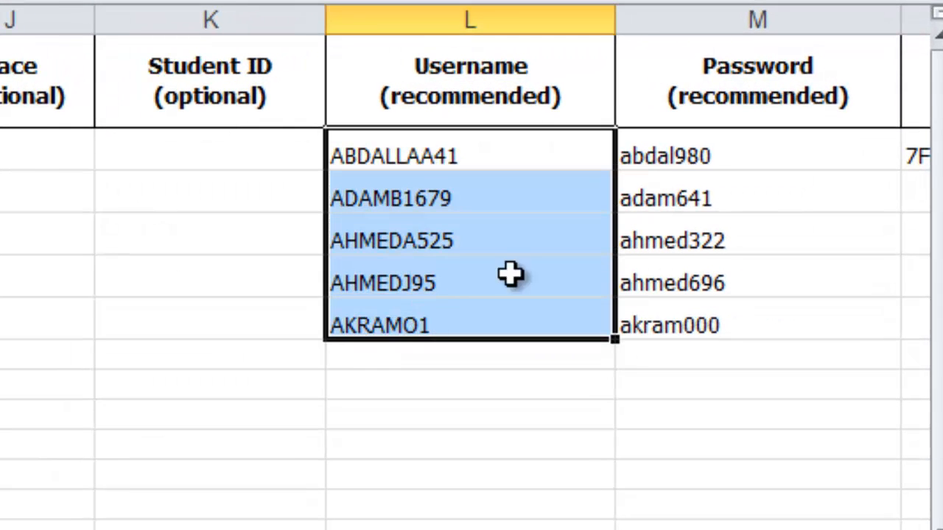
pyautogui.moveTo(669, 143); pyautogui.dragTo(668, 323)
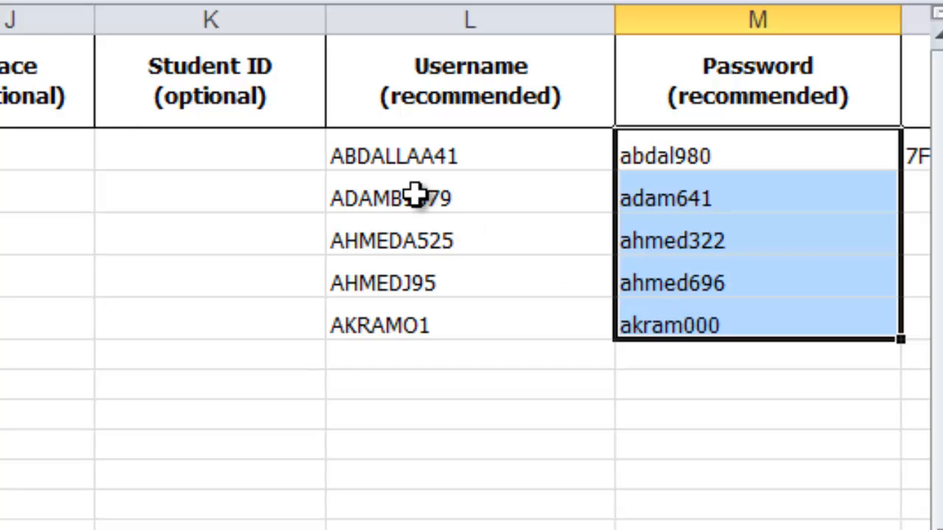
pyautogui.moveTo(385, 148); pyautogui.dragTo(415, 326)
pyautogui.moveTo(696, 190); pyautogui.dragTo(801, 193)
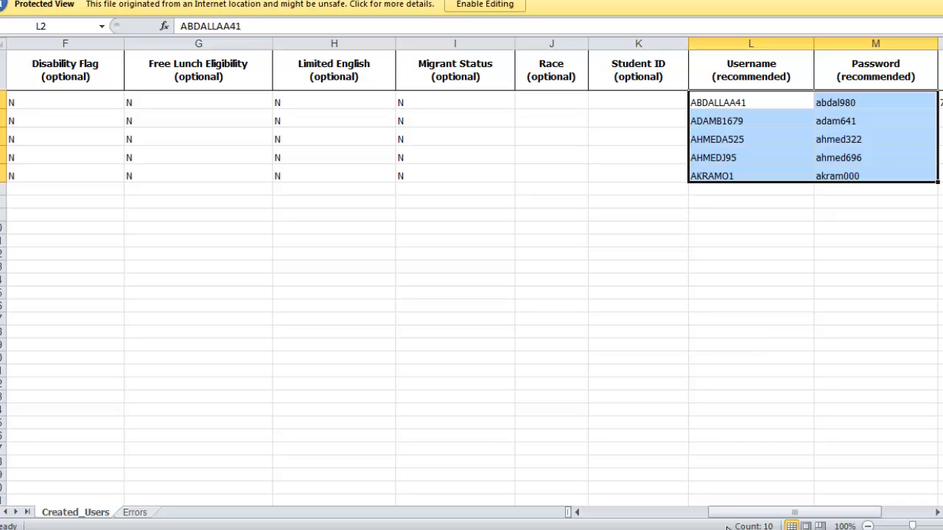
pyautogui.moveTo(722, 519); pyautogui.dragTo(579, 519)
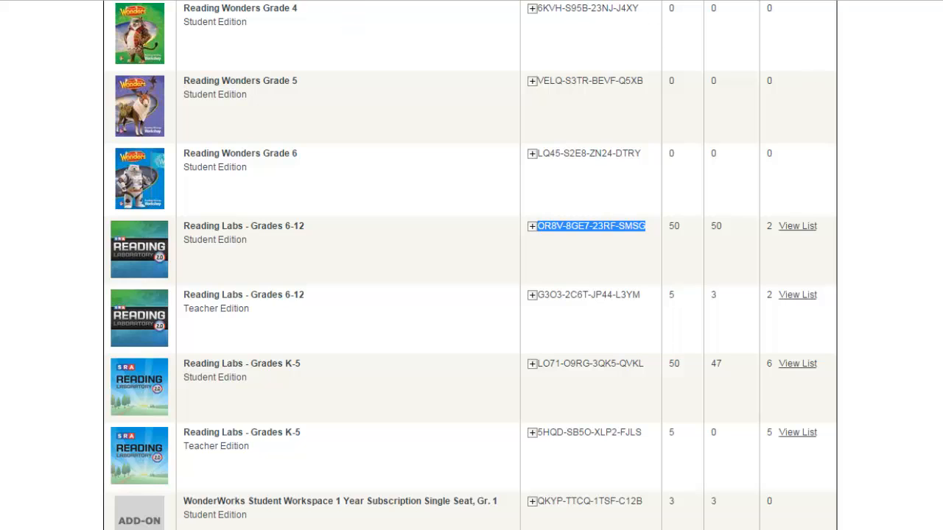
# Search Google for 'mcgraw hill connect ed' and open the ConnectEd - McGraw-Hill login page
pyautogui.write('c')
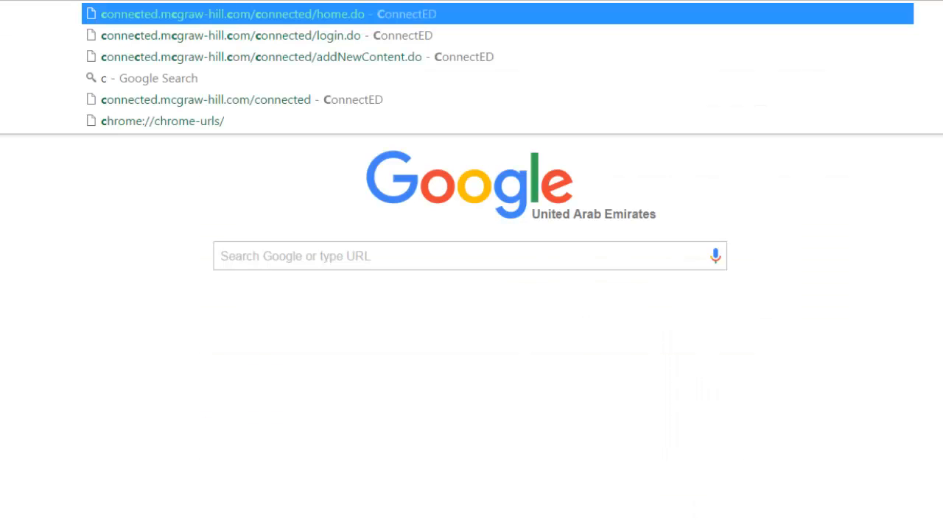
pyautogui.write('n')
pyautogui.press('Escape')
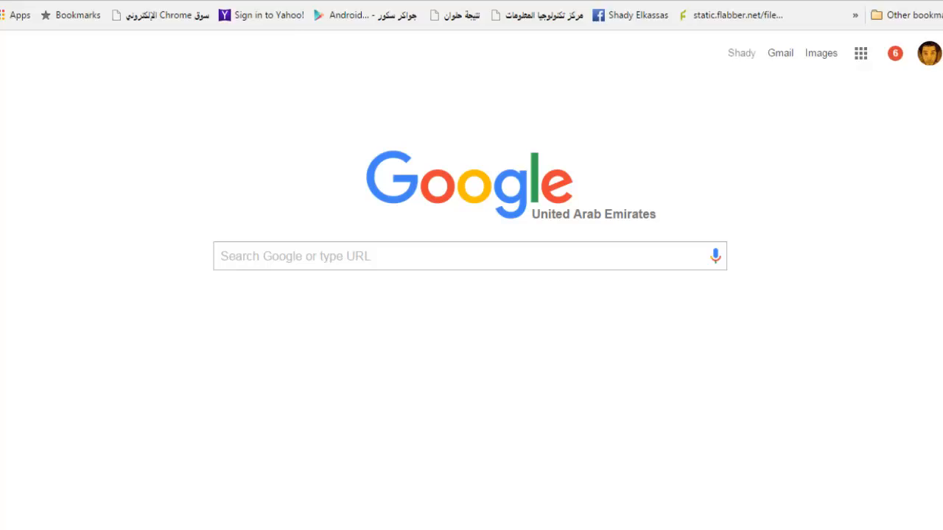
pyautogui.write('m')
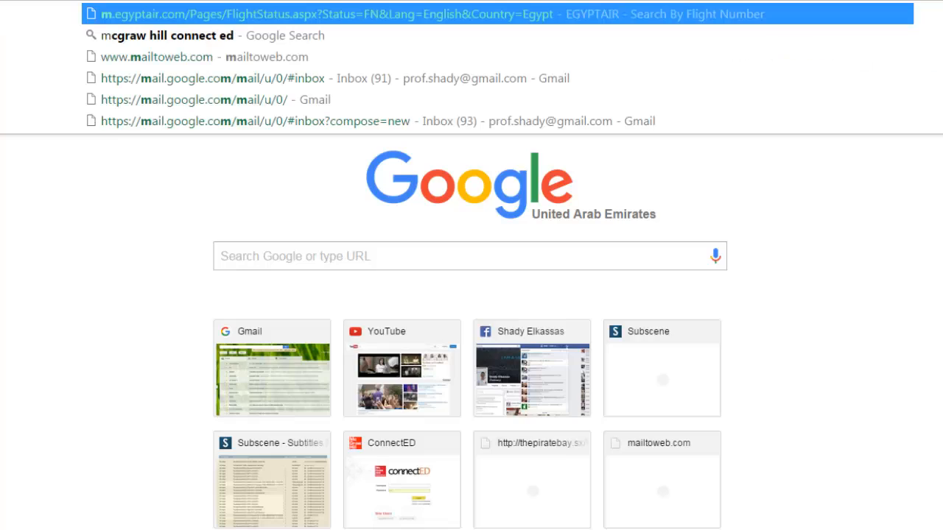
pyautogui.write('a')
pyautogui.press('Escape')
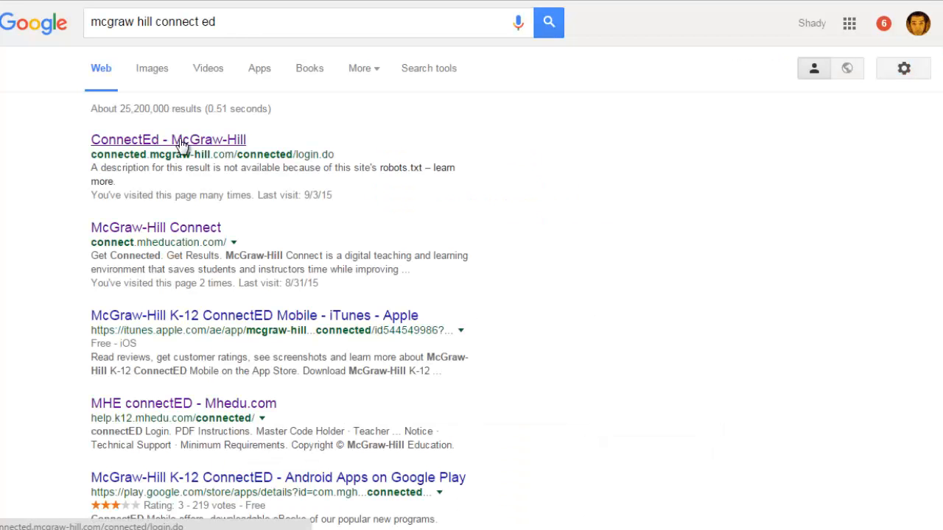
pyautogui.click(179, 140)
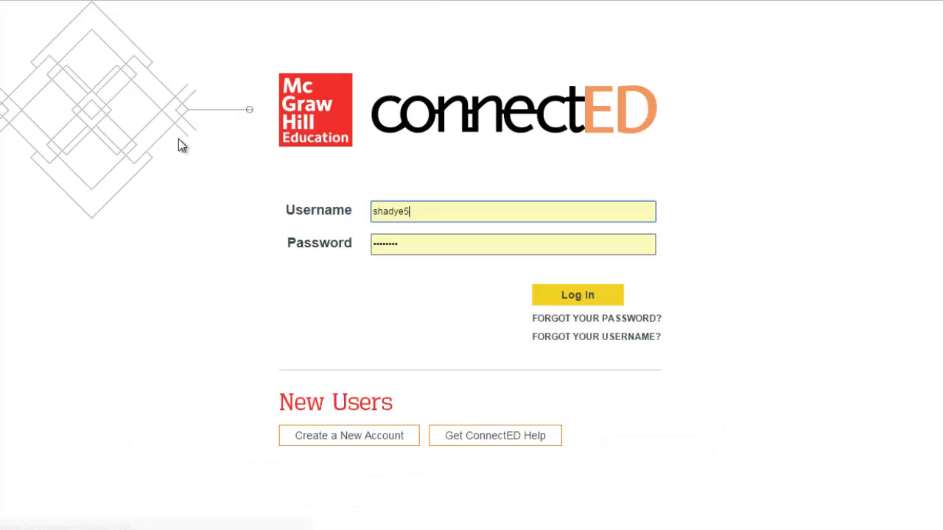
# Clear the autofilled username and password from the login fields
pyautogui.doubleClick(398, 210)
pyautogui.press('BackSpace')
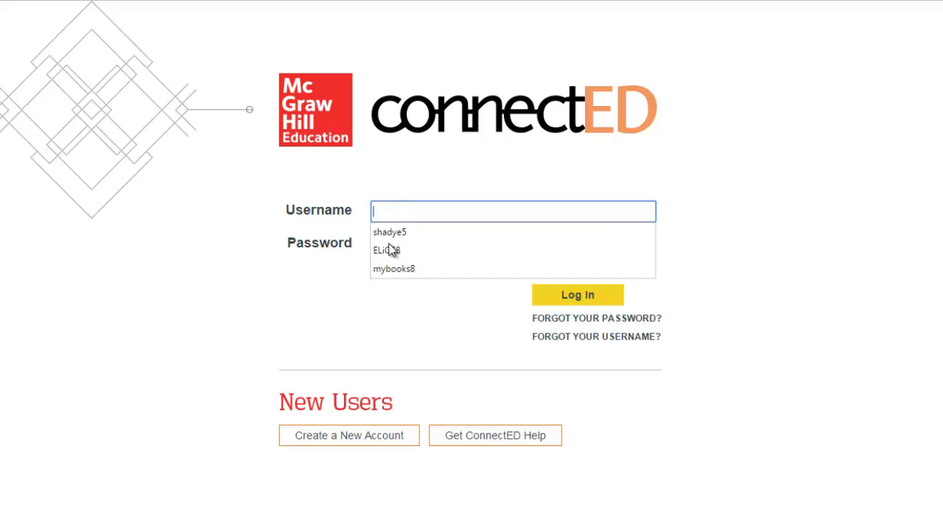
pyautogui.click(287, 320)
pyautogui.doubleClick(406, 243)
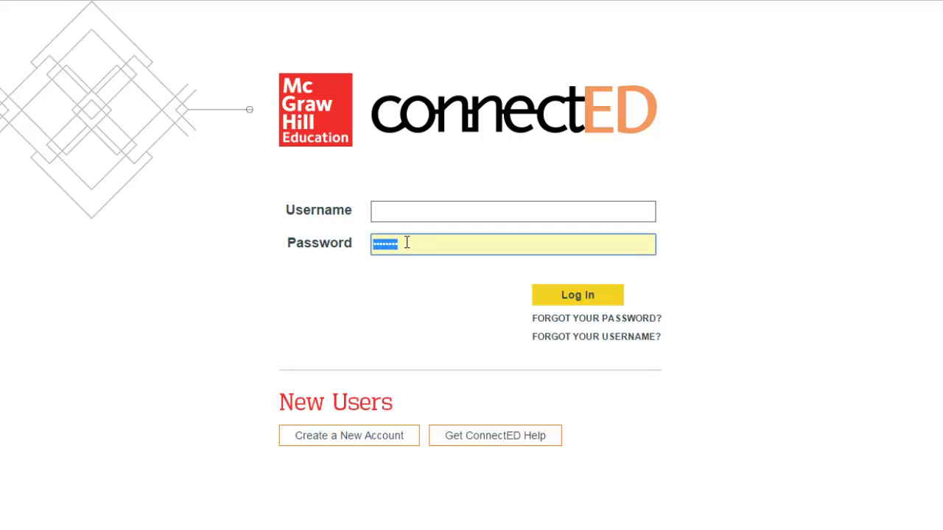
pyautogui.press('BackSpace')
pyautogui.click(233, 329)
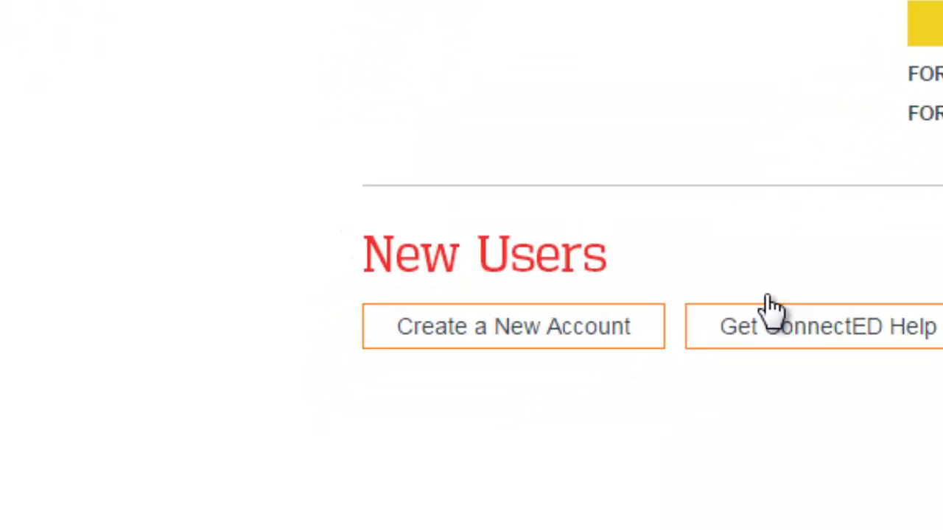
# Open Create a New Account, cancel it, and dismiss the username suggestions
pyautogui.click(579, 295)
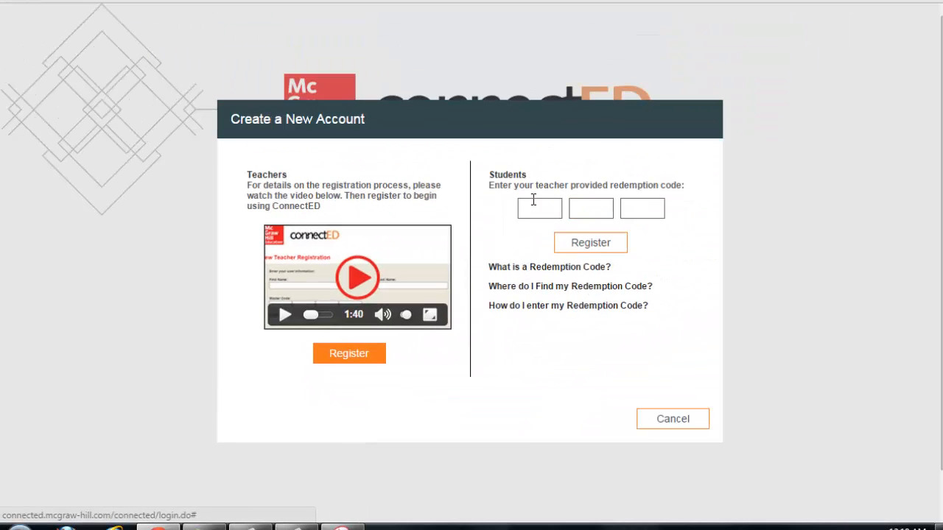
pyautogui.click(533, 200)
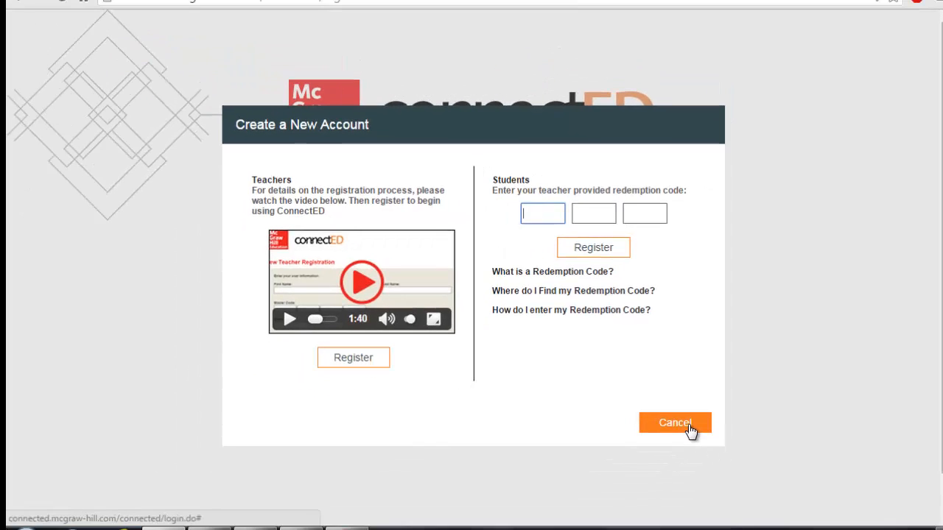
pyautogui.click(689, 427)
pyautogui.click(411, 214)
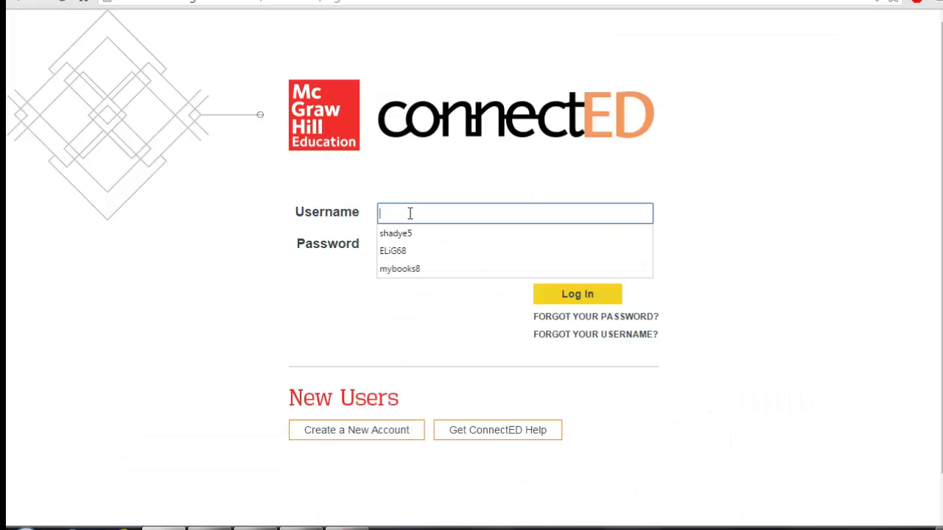
pyautogui.click(273, 317)
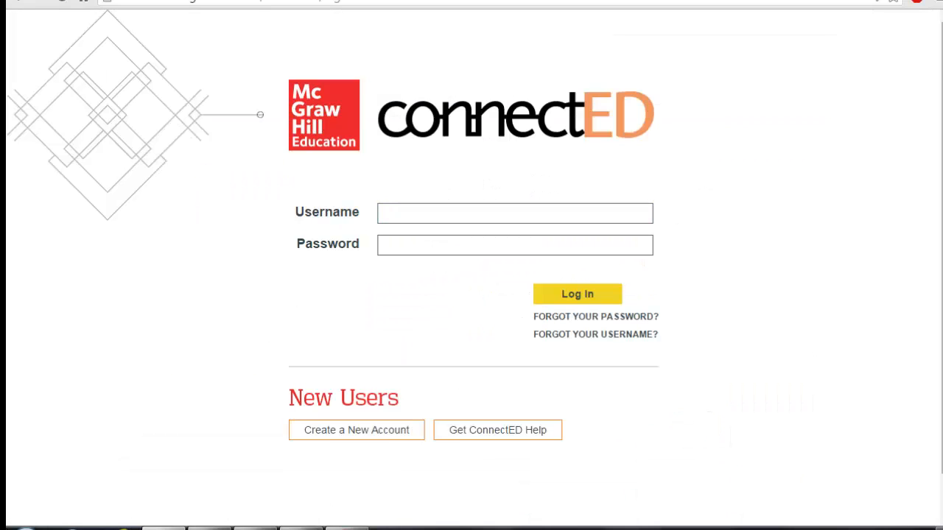
# Open imported_students.xls (3) from the Downloads folder through Computer
pyautogui.press('super')
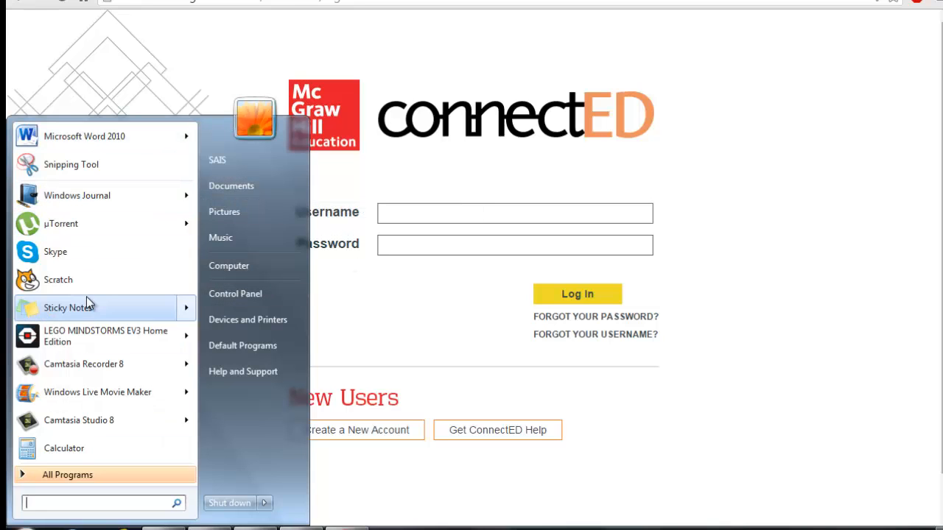
pyautogui.click(243, 277)
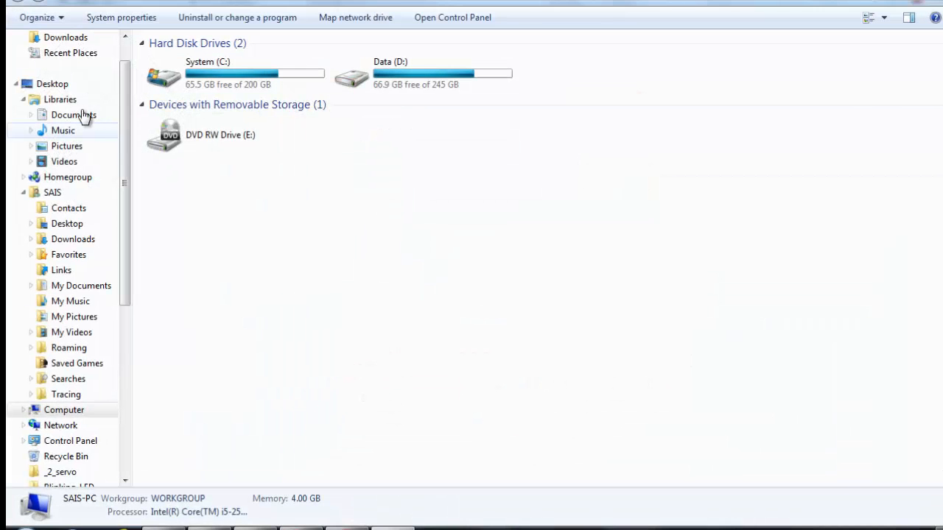
pyautogui.click(68, 38)
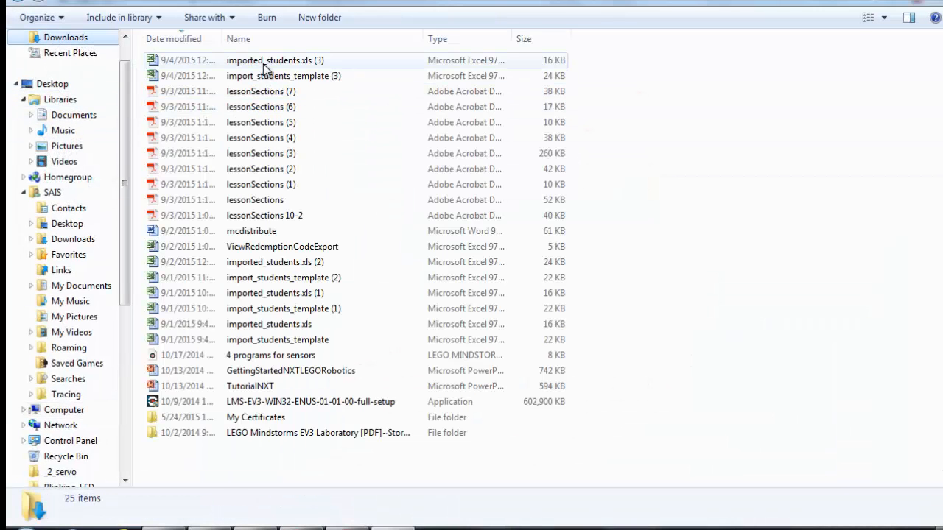
pyautogui.doubleClick(266, 64)
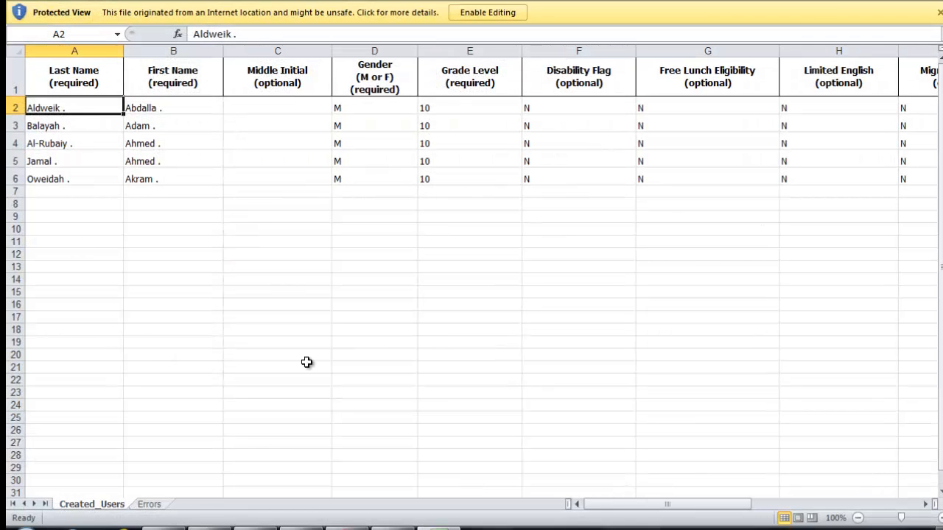
# Dismiss the Office activation notice and enable editing of the spreadsheet
pyautogui.click(626, 390)
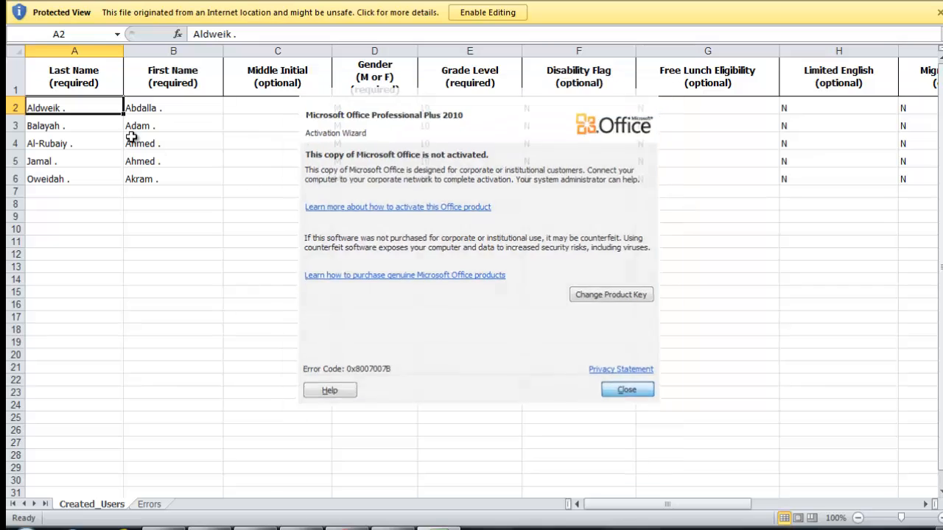
pyautogui.click(157, 133)
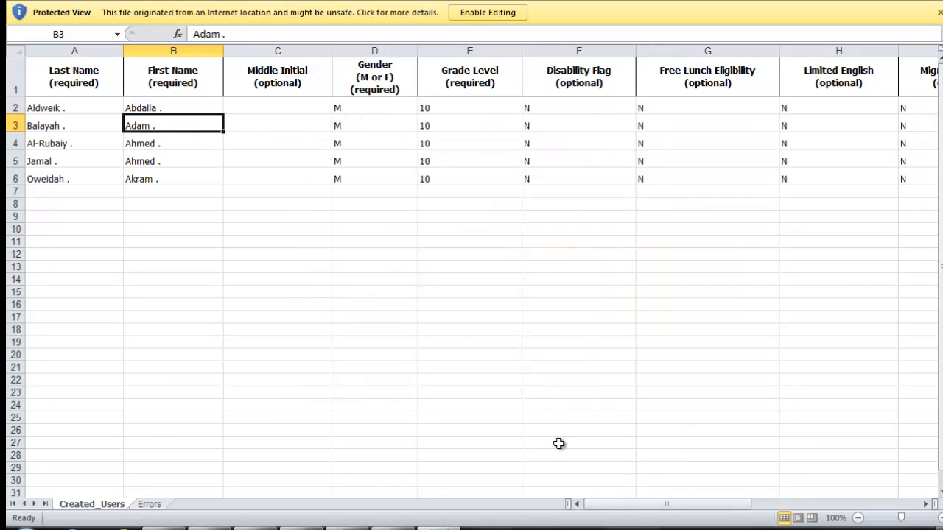
pyautogui.moveTo(633, 506); pyautogui.dragTo(779, 492)
pyautogui.click(613, 120)
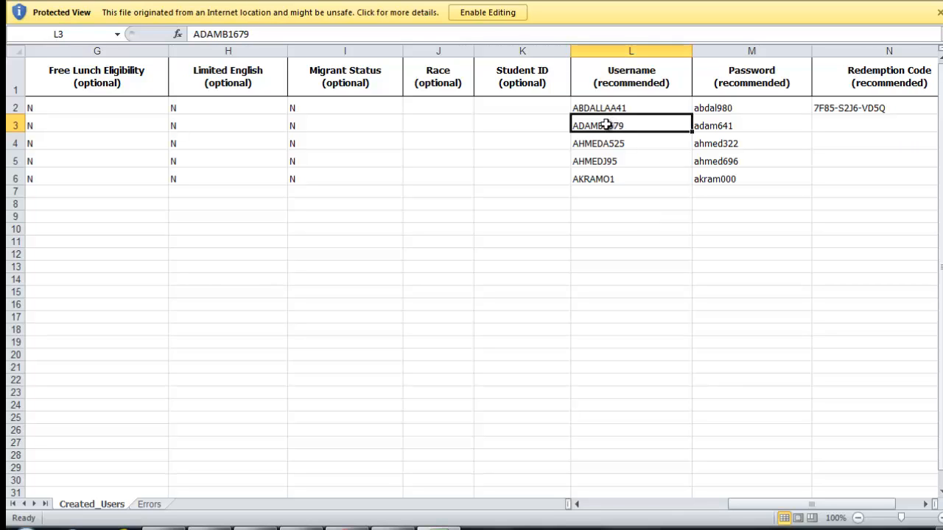
pyautogui.click(488, 12)
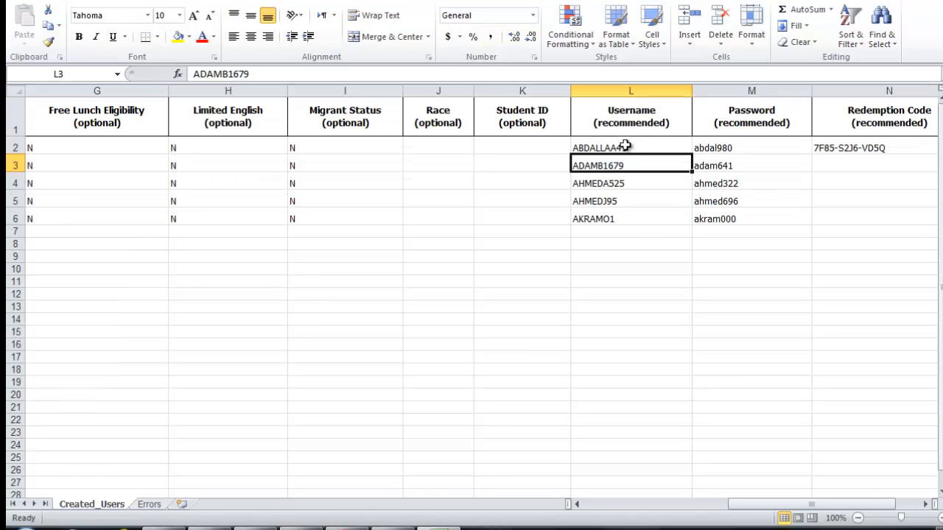
# Copy the second student's username from L3 into the ConnectED Username field
pyautogui.doubleClick(617, 163)
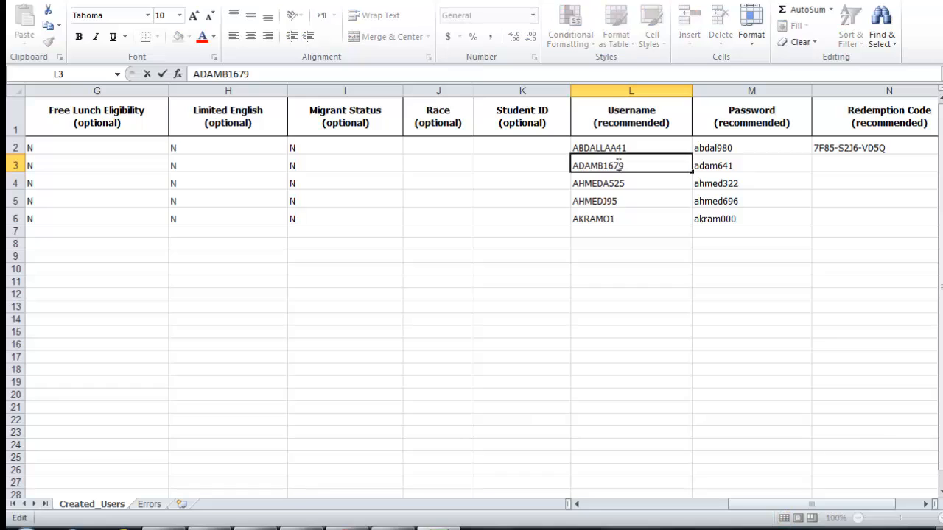
pyautogui.doubleClick(619, 165)
pyautogui.hotkey('ctrl', 'c')
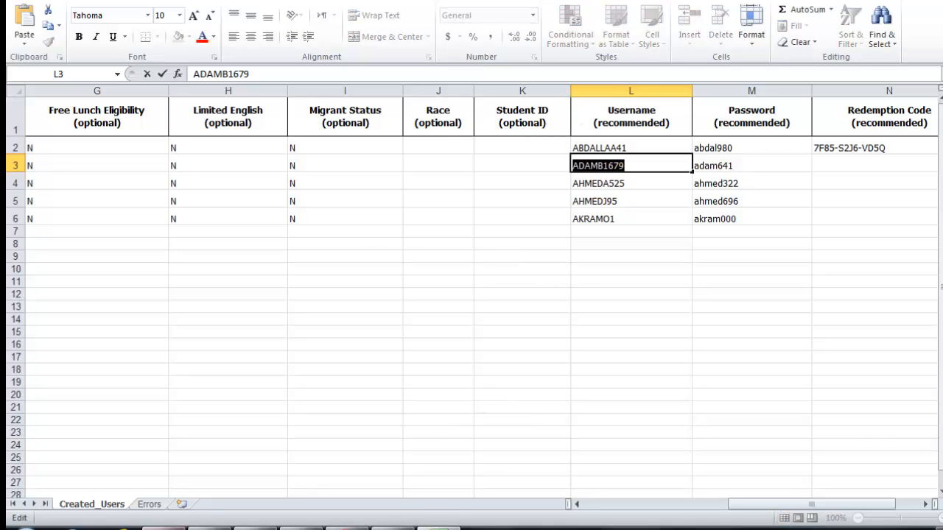
pyautogui.hotkey('alt', 'Tab')
pyautogui.click(439, 216)
pyautogui.hotkey('ctrl', 'v')
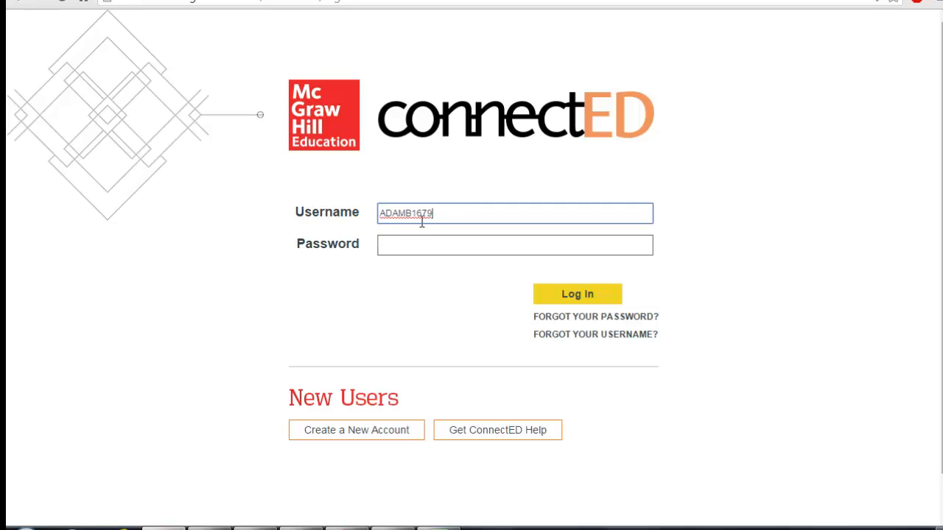
pyautogui.click(269, 319)
# Select the second student's password in M3 and move to the ConnectED Password field
pyautogui.hotkey('alt', 'Tab')
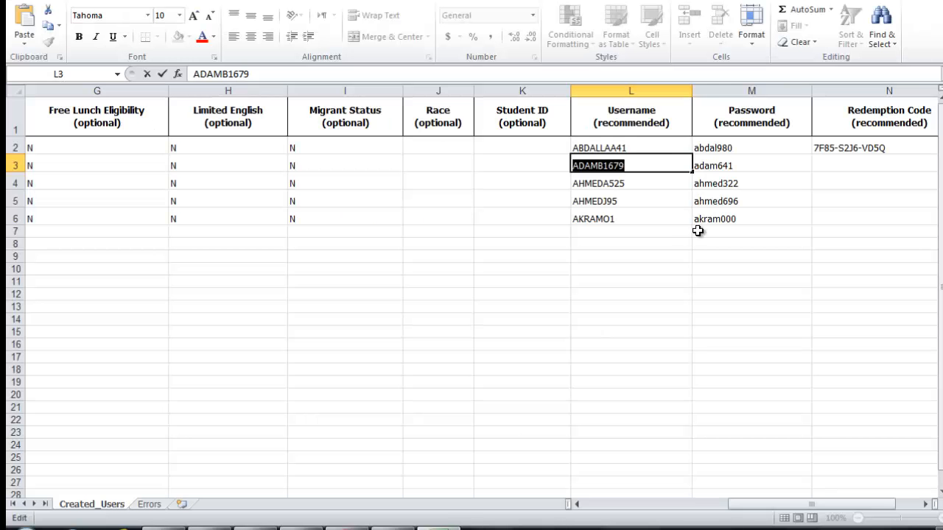
pyautogui.doubleClick(715, 166)
pyautogui.doubleClick(715, 167)
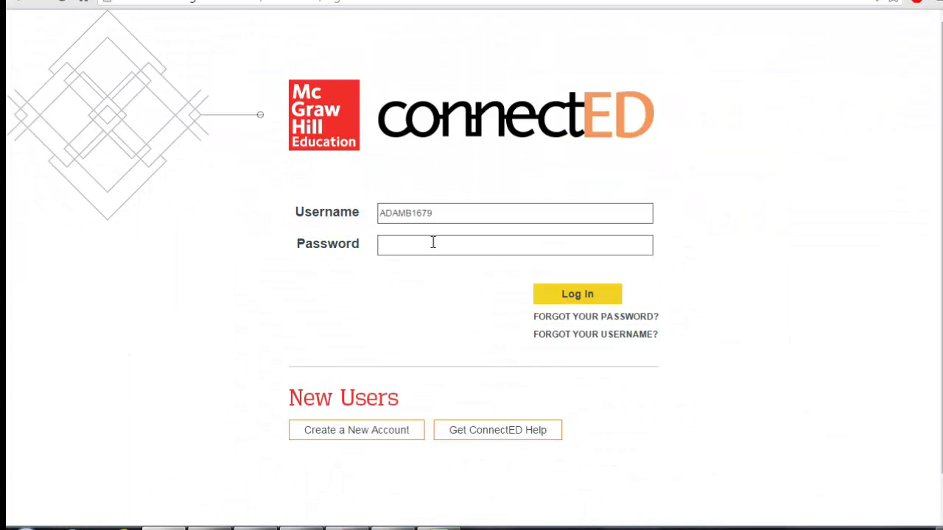
pyautogui.click(427, 240)
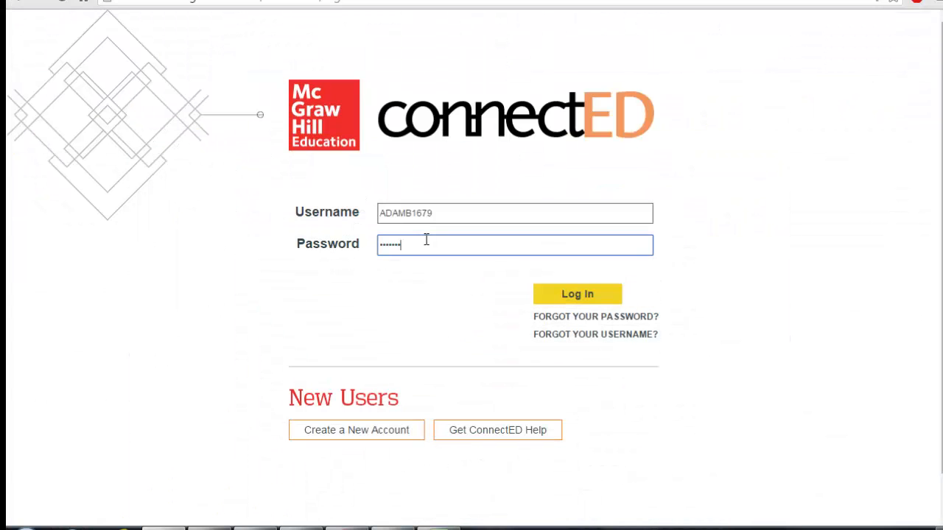
# Log in as the second student, decline Chrome's password save, and check the Welcome name
pyautogui.click(566, 296)
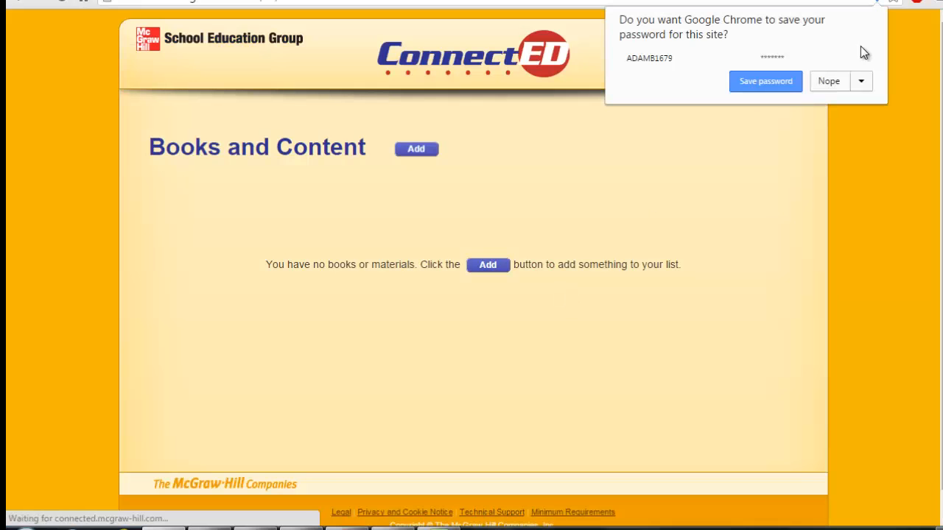
pyautogui.click(846, 76)
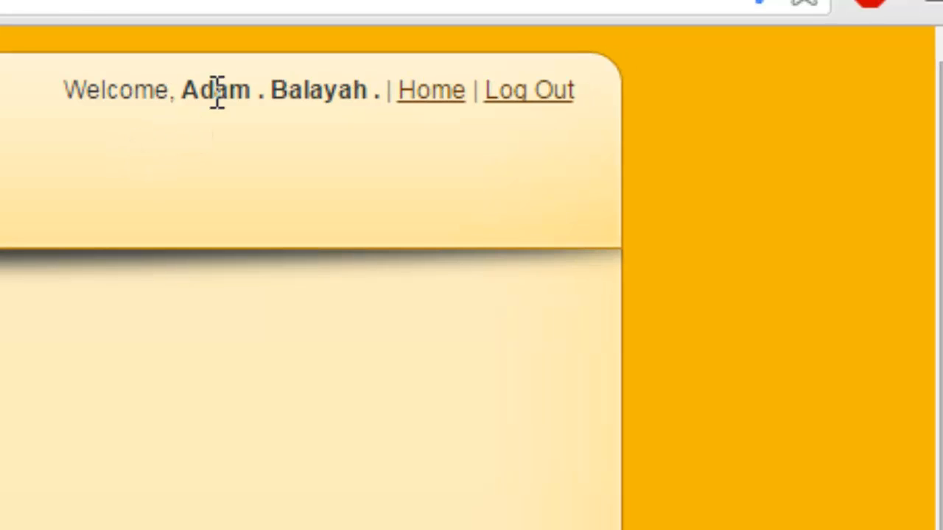
pyautogui.moveTo(186, 93); pyautogui.dragTo(380, 100)
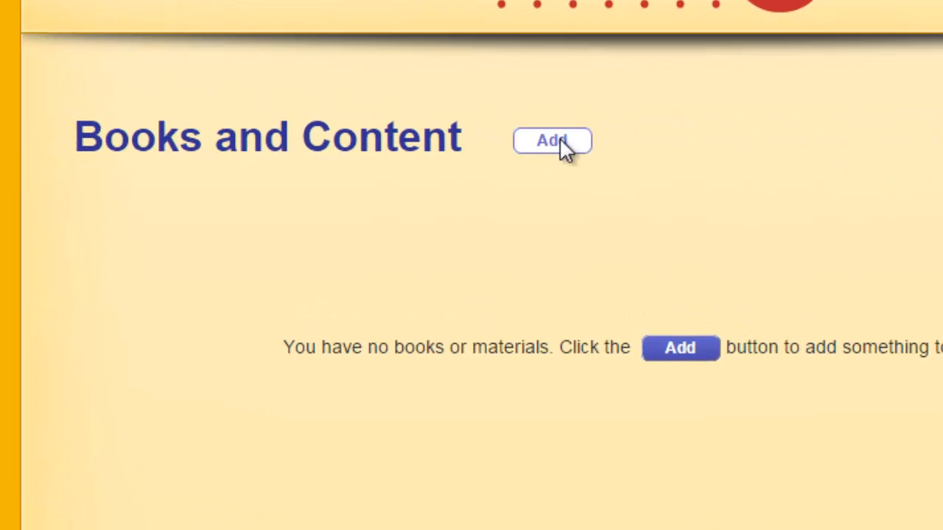
# Paste the redemption code from Excel cell N2 into the Add Book fields and redeem it
pyautogui.click(561, 142)
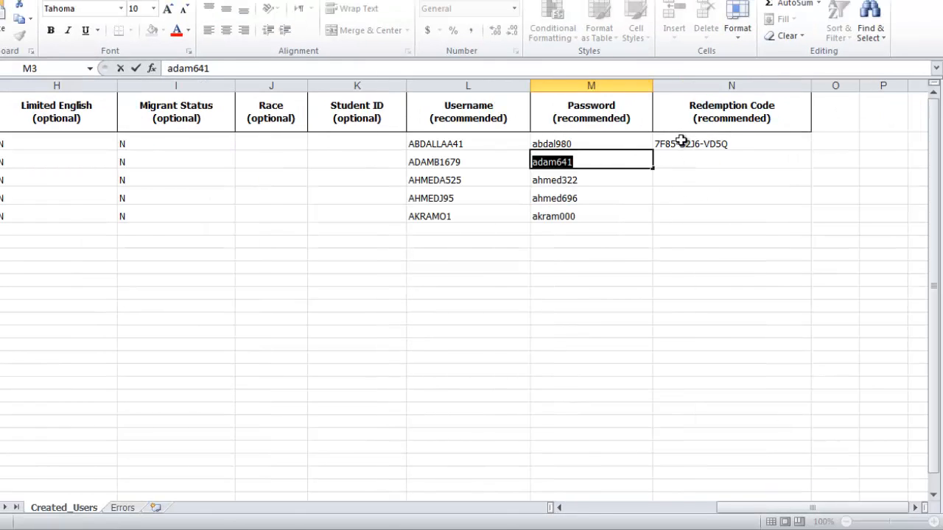
pyautogui.click(679, 142)
pyautogui.doubleClick(736, 144)
pyautogui.moveTo(736, 143); pyautogui.dragTo(635, 146)
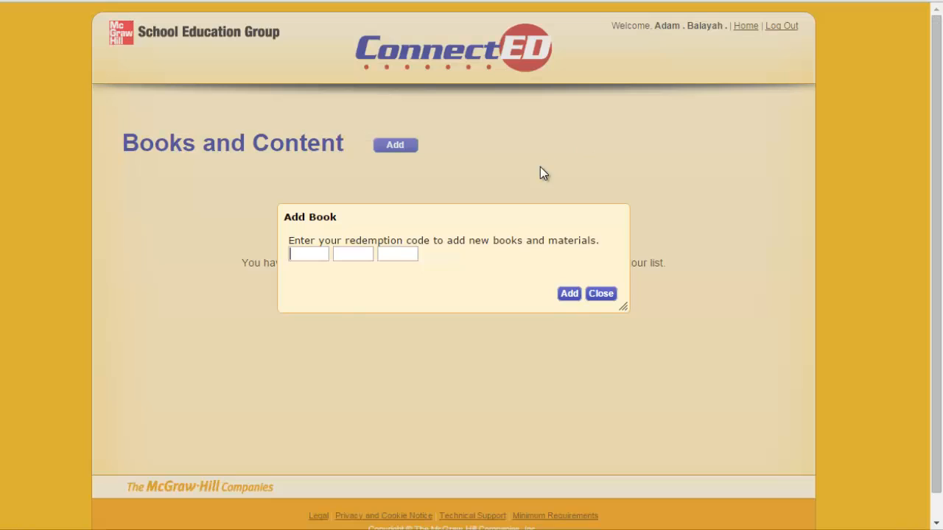
pyautogui.hotkey('ctrl', 'v')
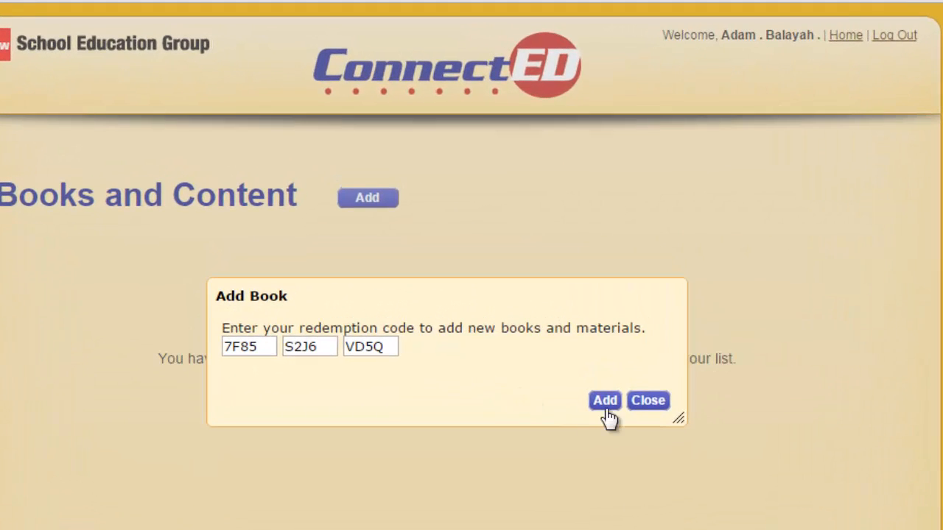
pyautogui.click(597, 386)
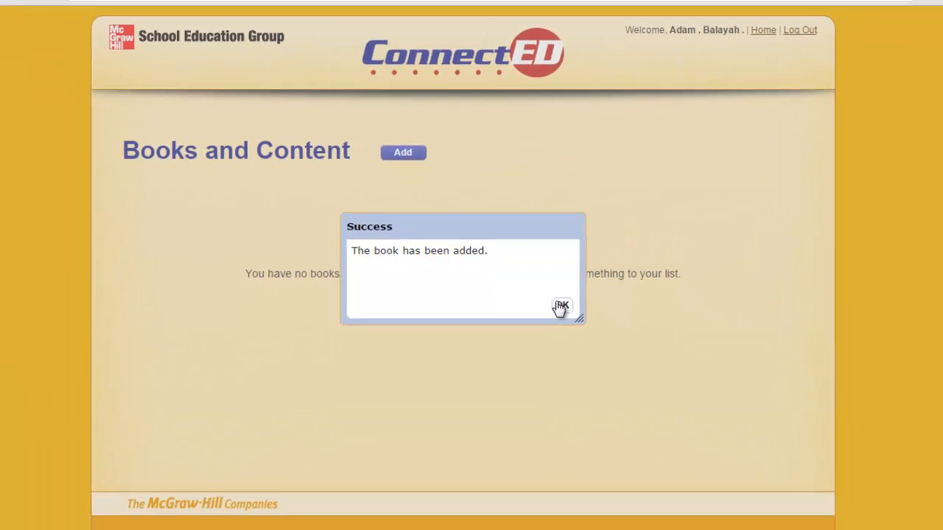
# Close the Success message and let the Reading Labs - Grades 6-12 card with Reading Laboratory 2.0 load
pyautogui.click(562, 305)
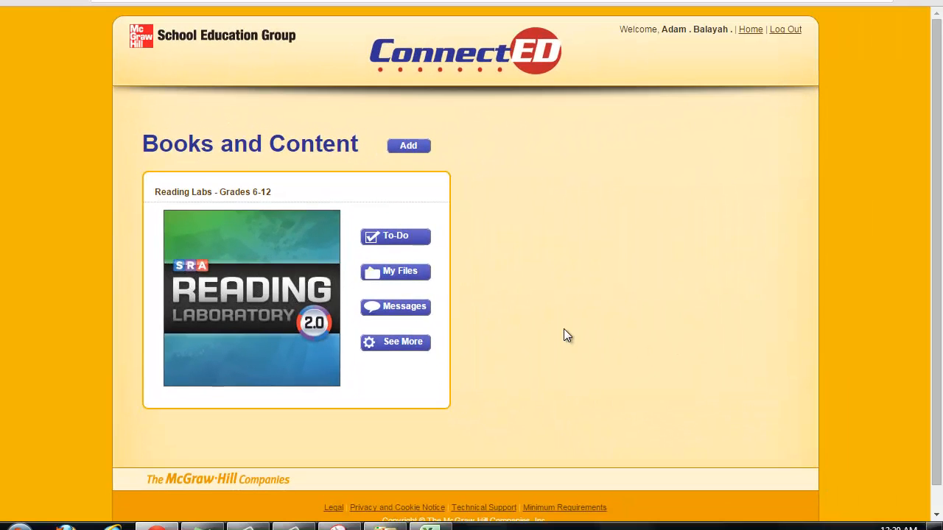
pyautogui.moveTo(937, 193); pyautogui.dragTo(937, 156)
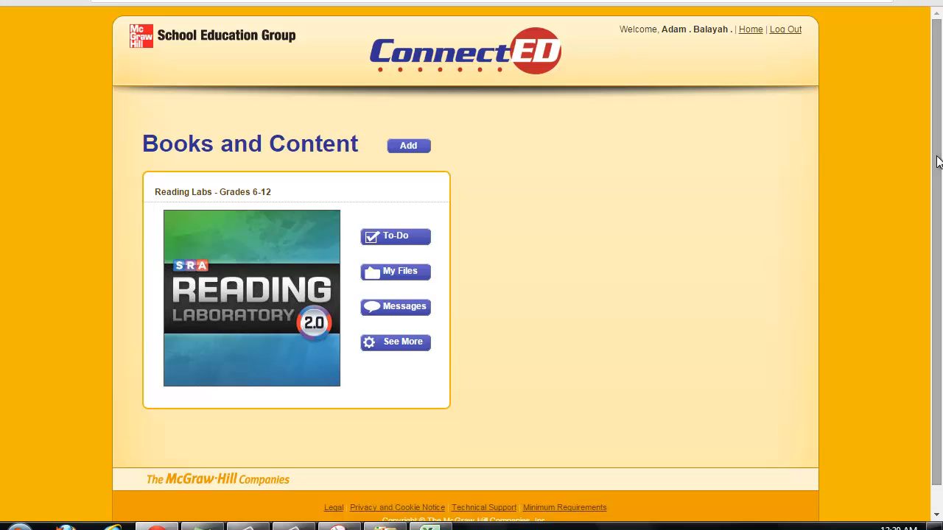